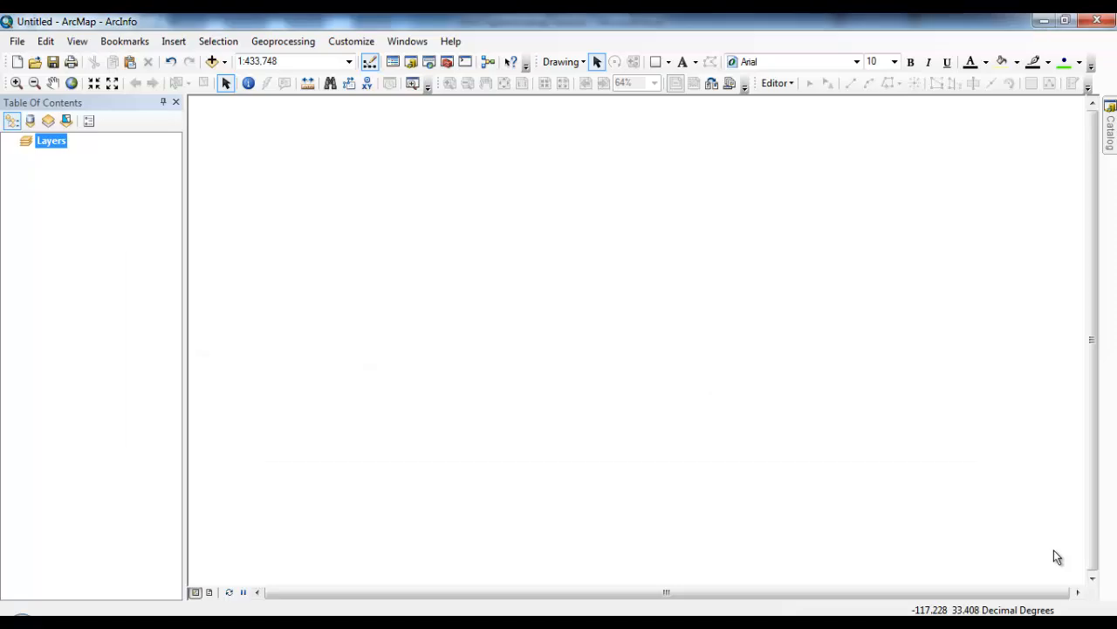
Step: Switch to the Excel grading checklist and review the Assignment 3-1 requirements for the Orange County map
key(alt+Tab)
key(alt+Tab)
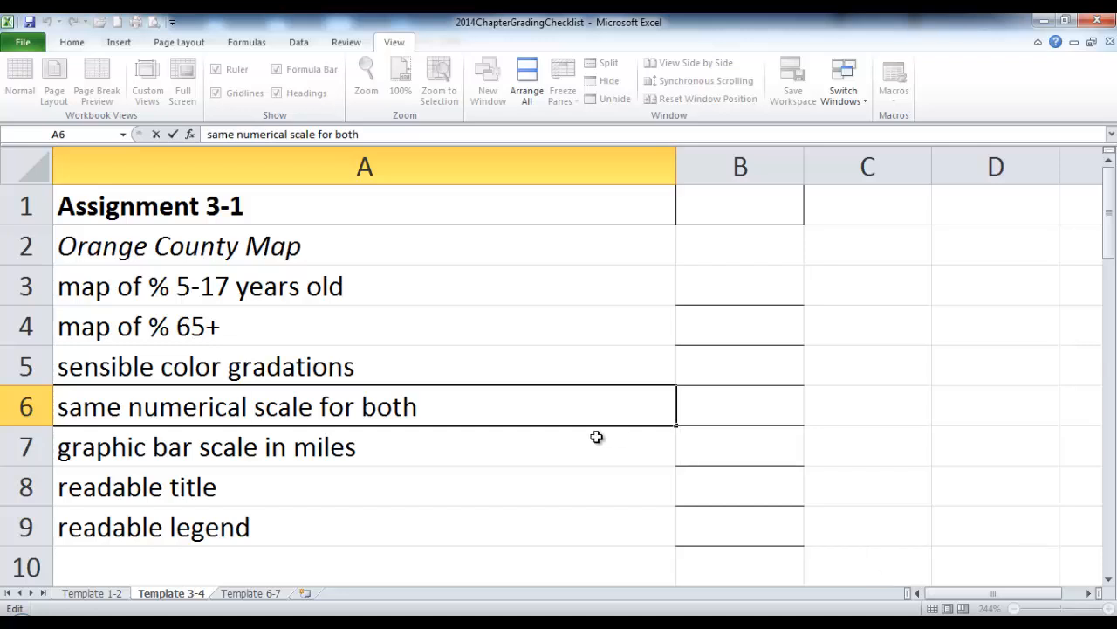
click(538, 293)
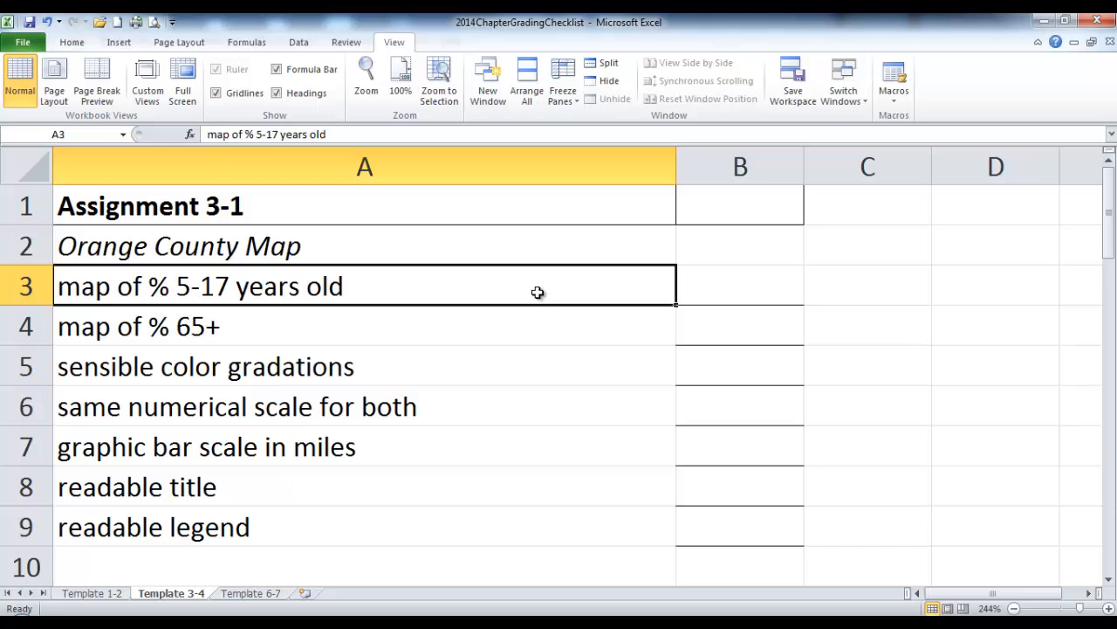
key(Down)
key(Down)
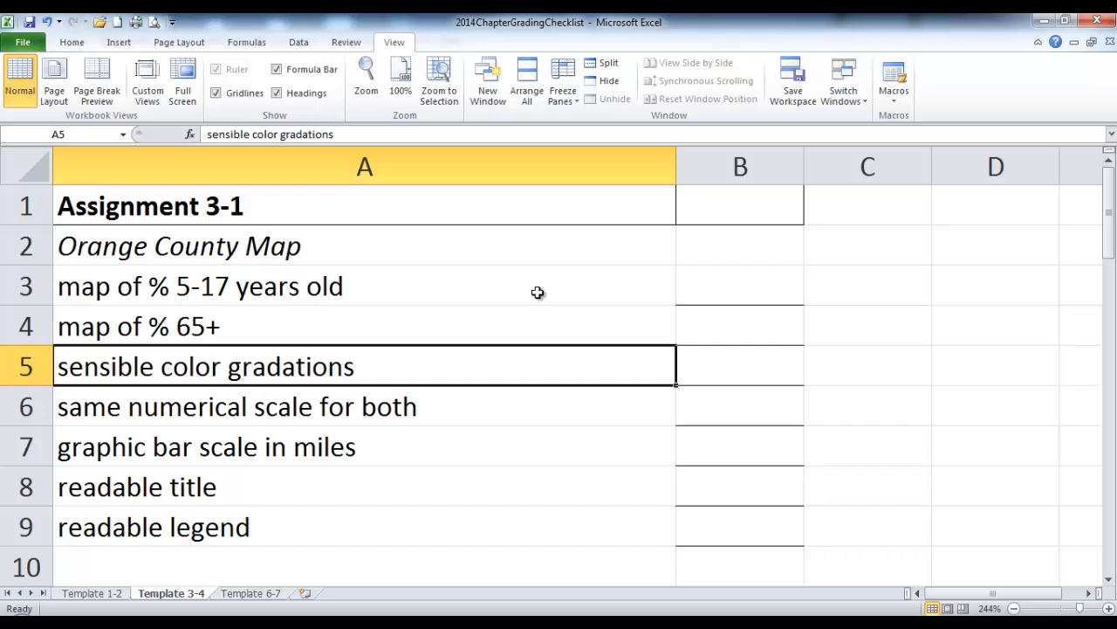
key(Down)
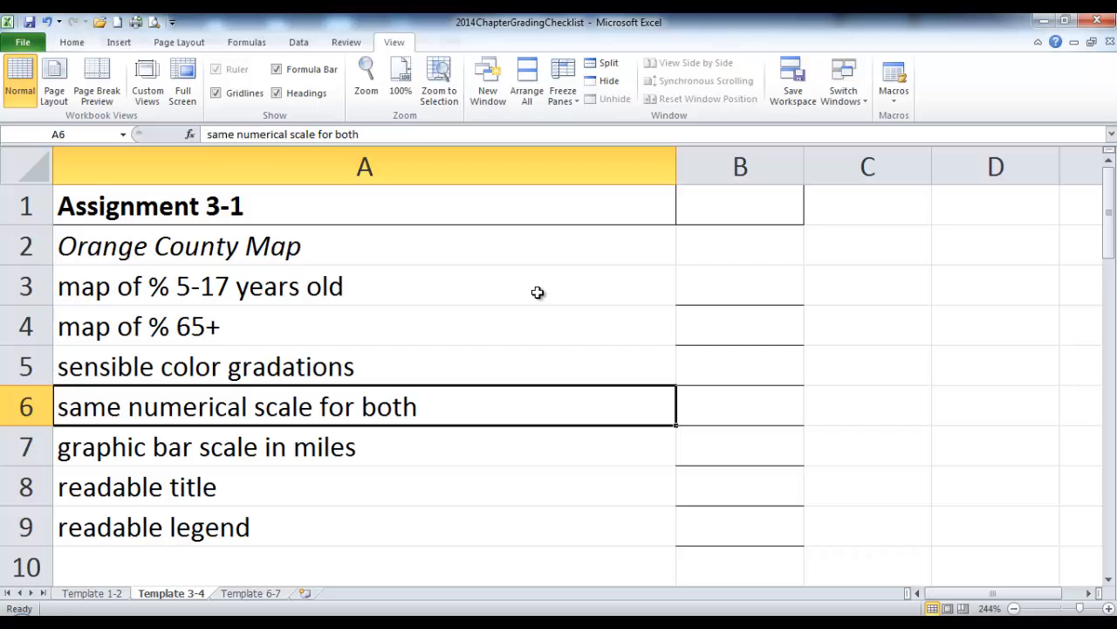
key(Down)
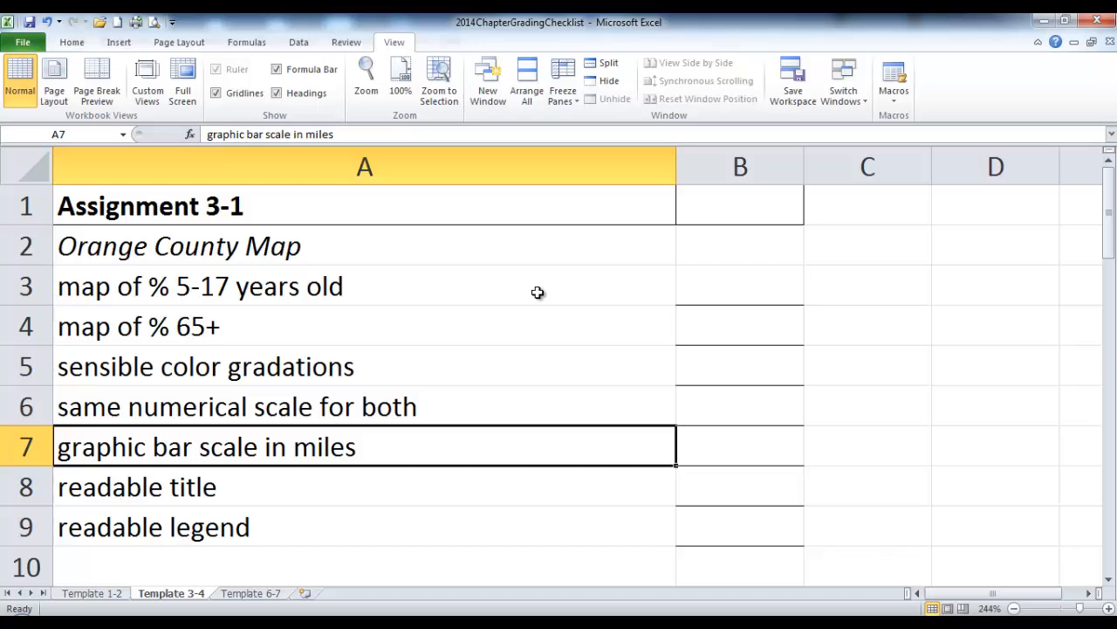
key(Down)
key(Down)
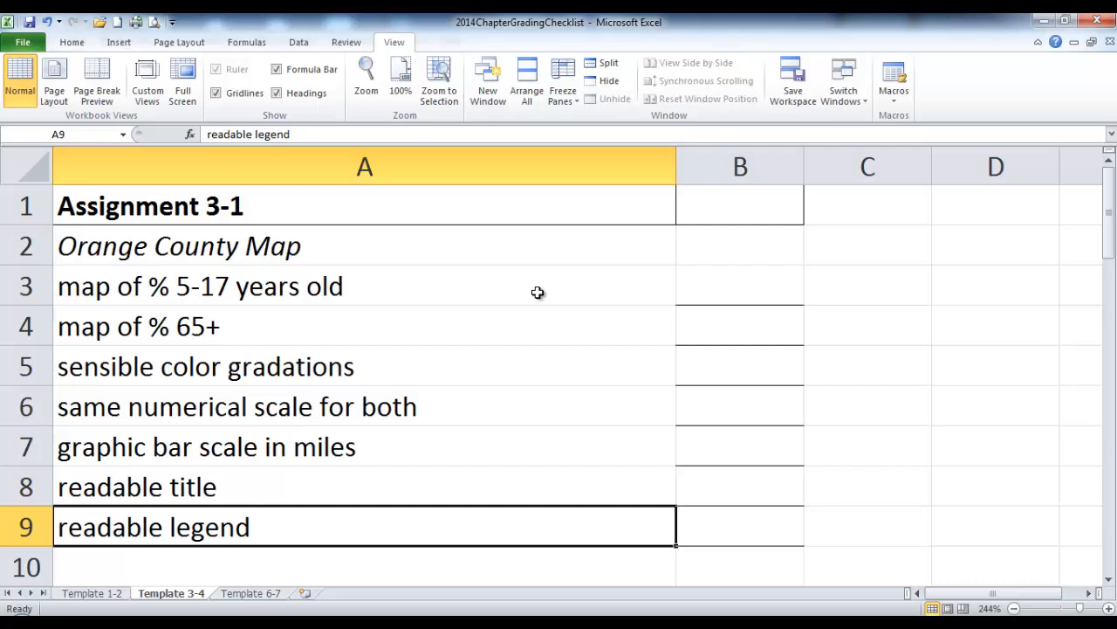
Step: Switch back to ArcMap and add the CAOrangeCountyTracts layer from UnitedStates.gdb to the map
key(alt+Tab)
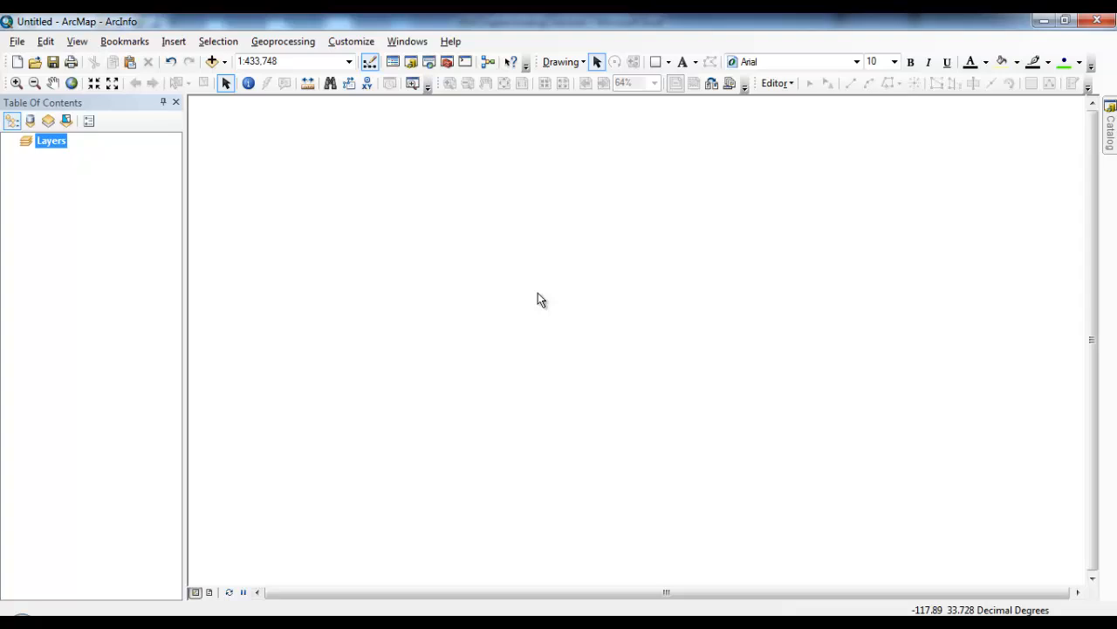
click(211, 63)
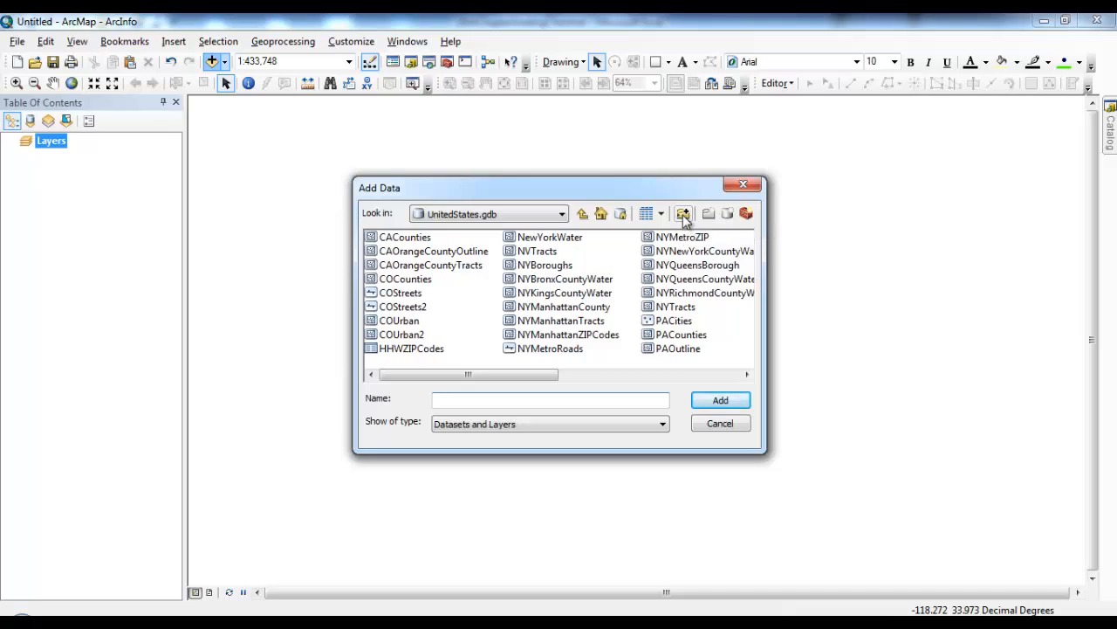
click(582, 215)
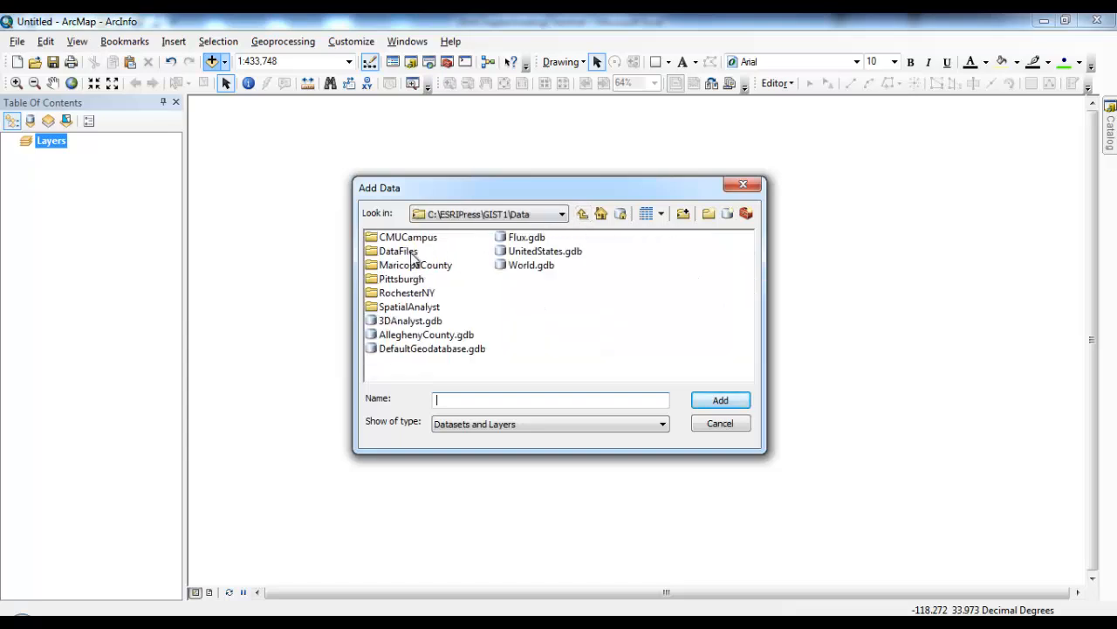
double_click(539, 254)
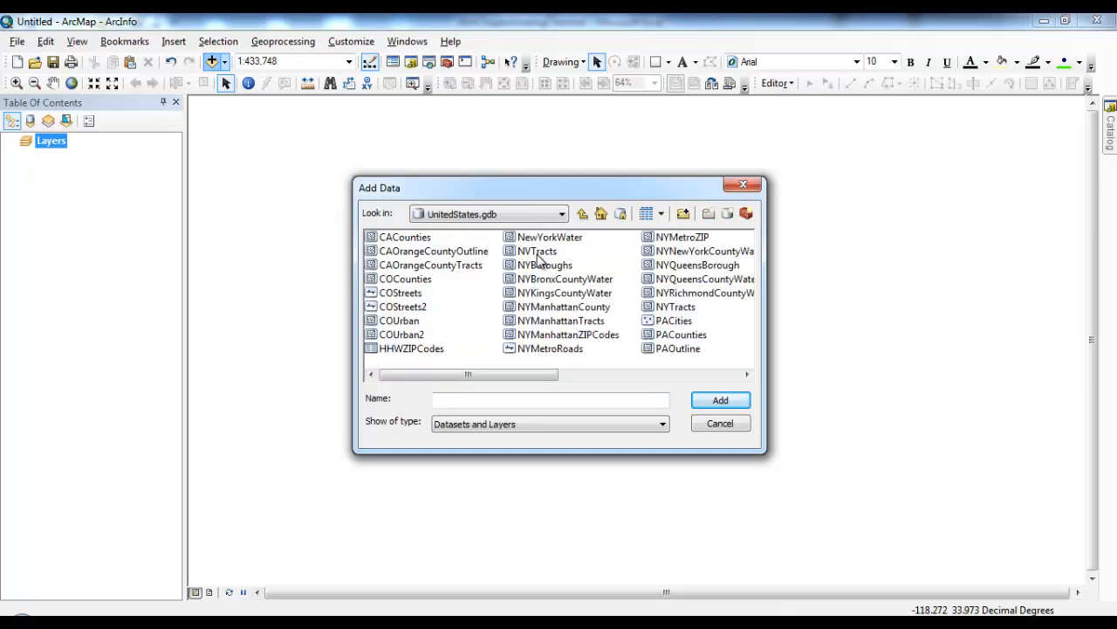
double_click(453, 262)
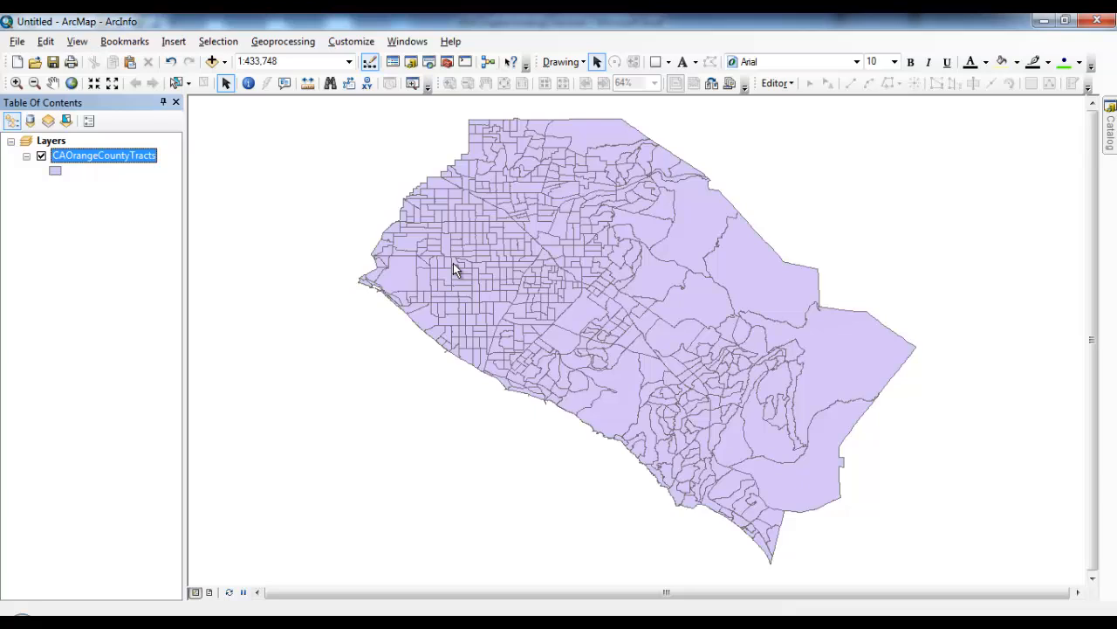
Step: Open the CAOrangeCountyTracts attribute table and examine the AGE_5_17 and AGE_65_UP fields
right_click(96, 155)
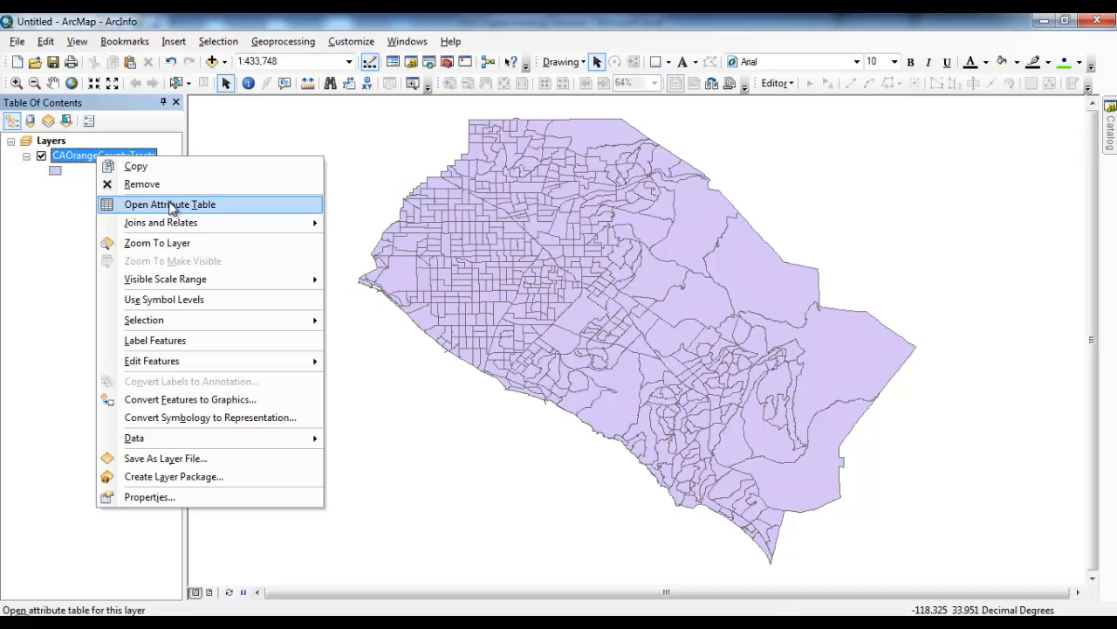
click(80, 165)
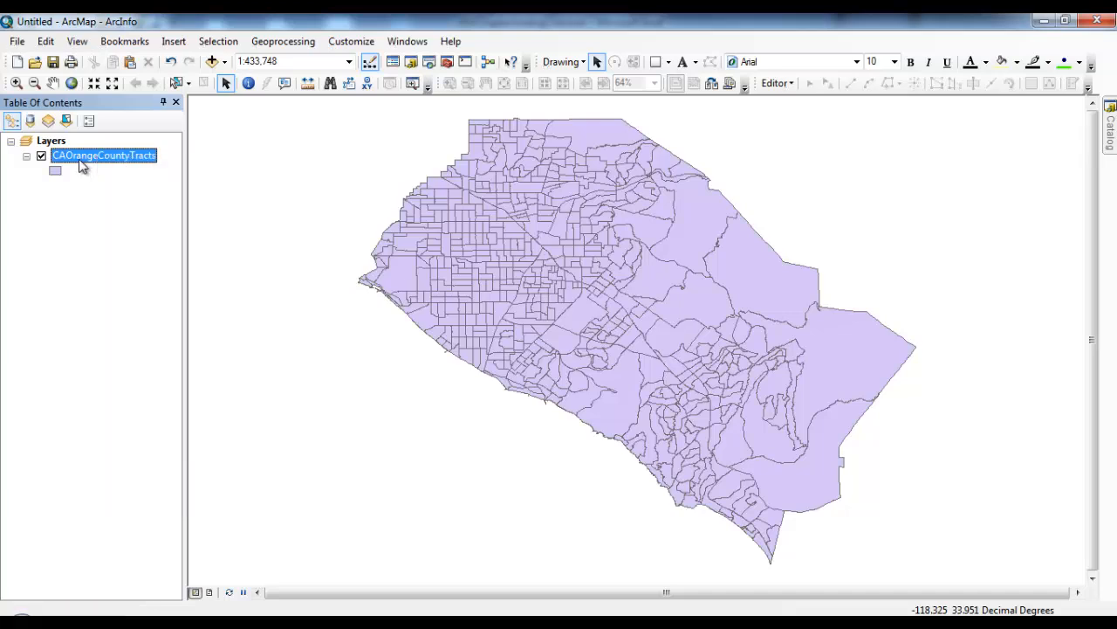
right_click(80, 164)
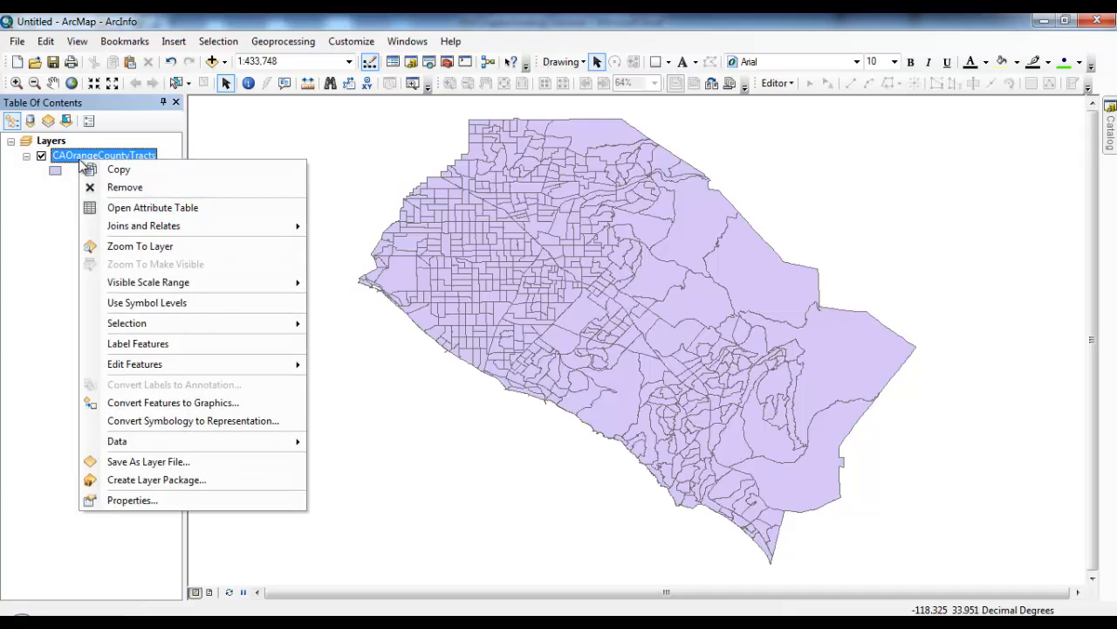
click(177, 208)
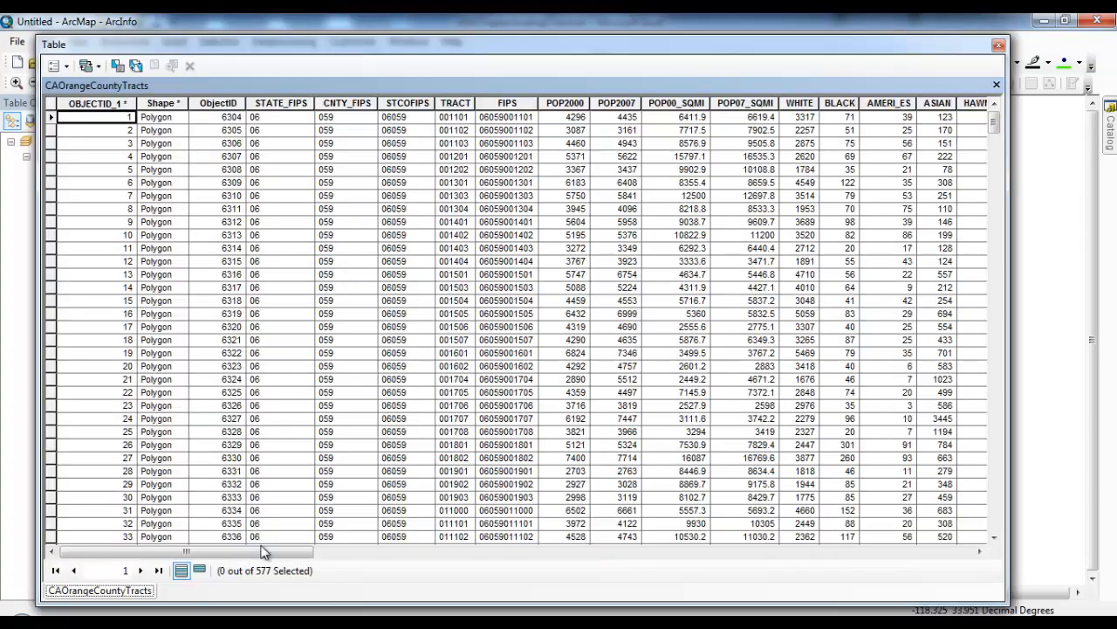
drag(265, 555, 691, 533)
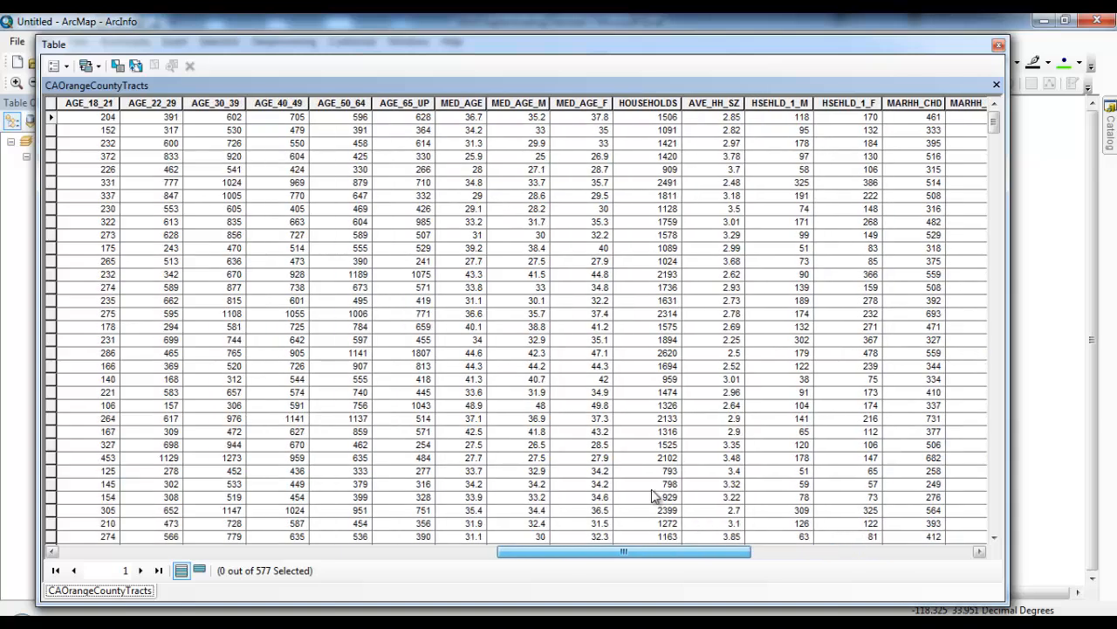
click(566, 537)
drag(556, 548, 515, 556)
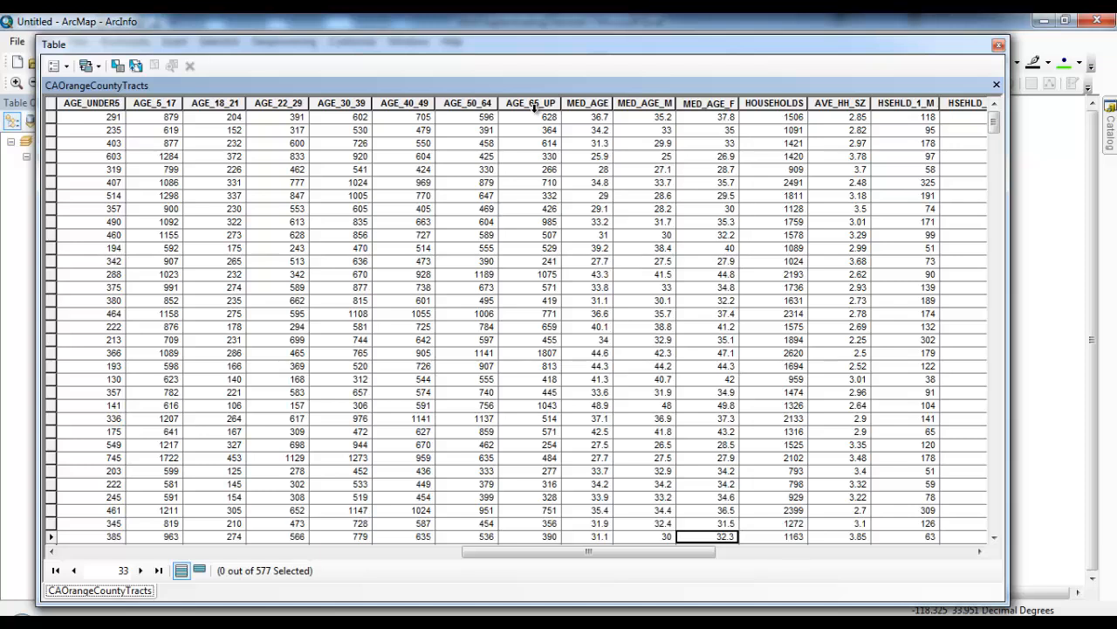
click(166, 102)
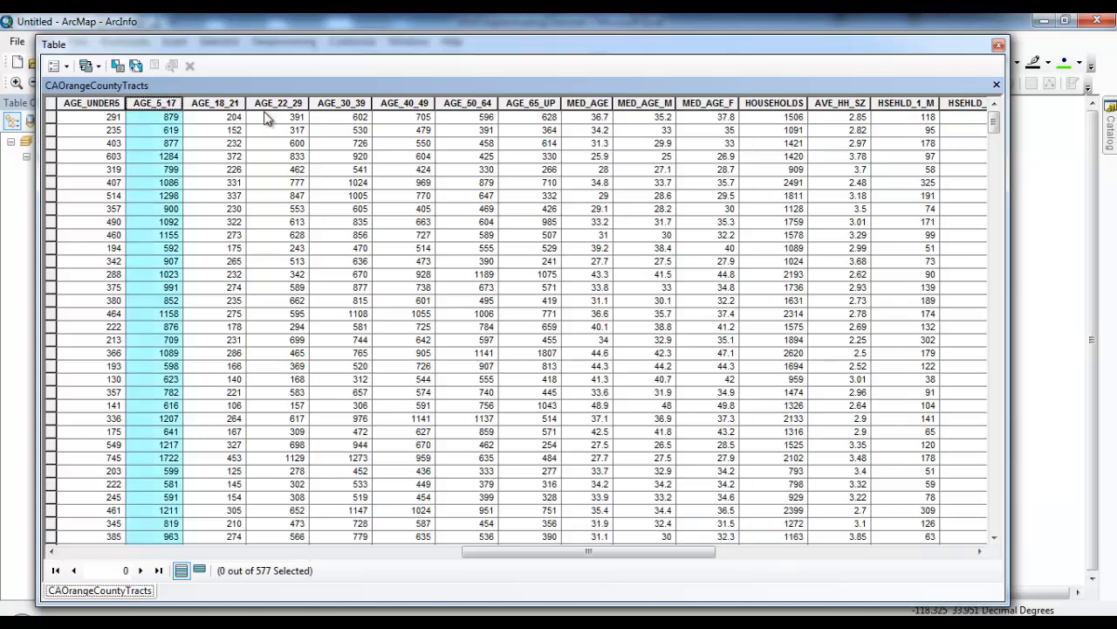
click(526, 103)
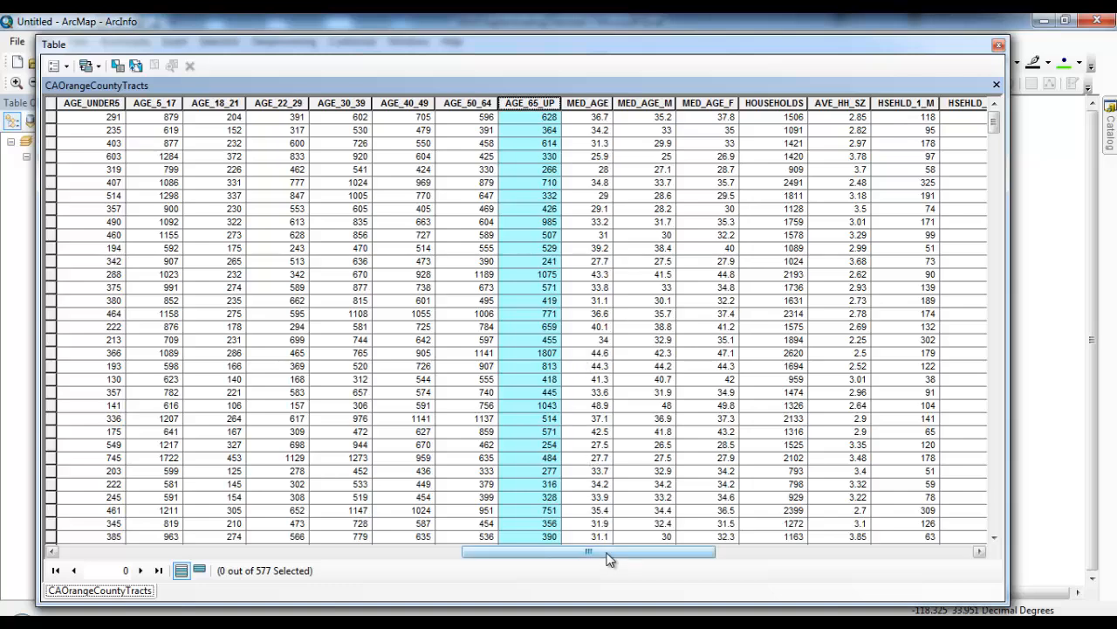
Step: Examine the POP2000 field in the tracts attribute table, and close the table
drag(610, 559, 332, 537)
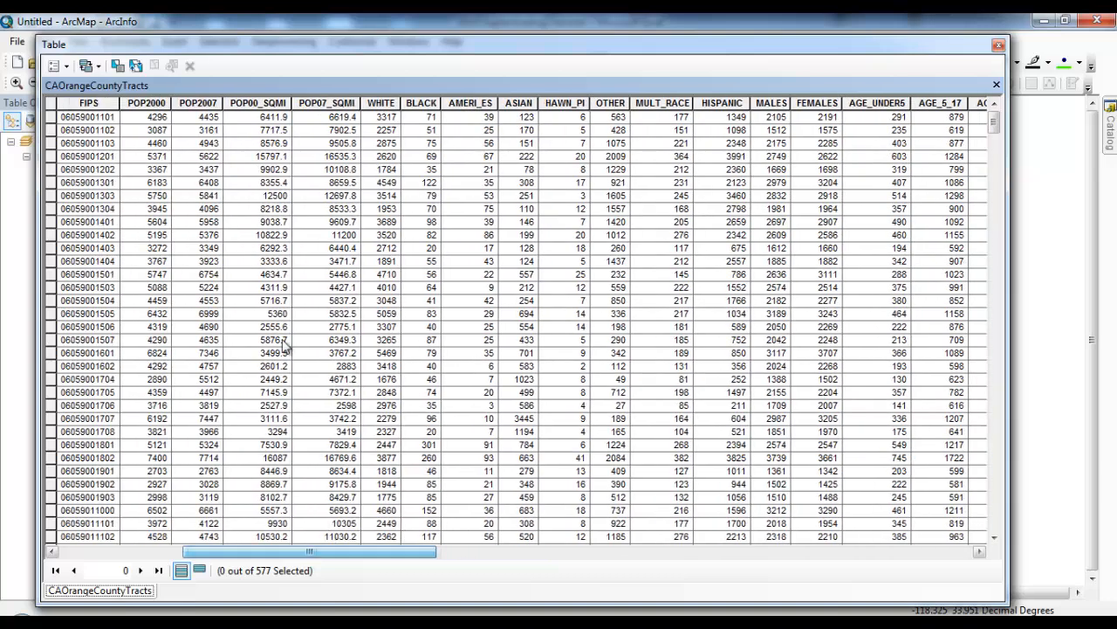
click(153, 104)
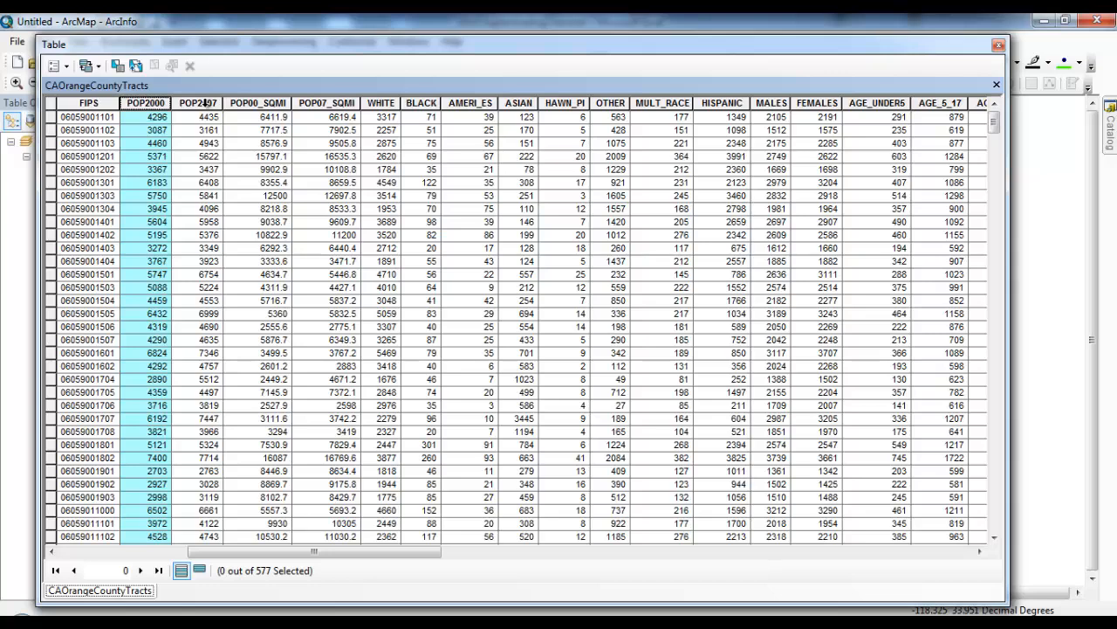
click(999, 45)
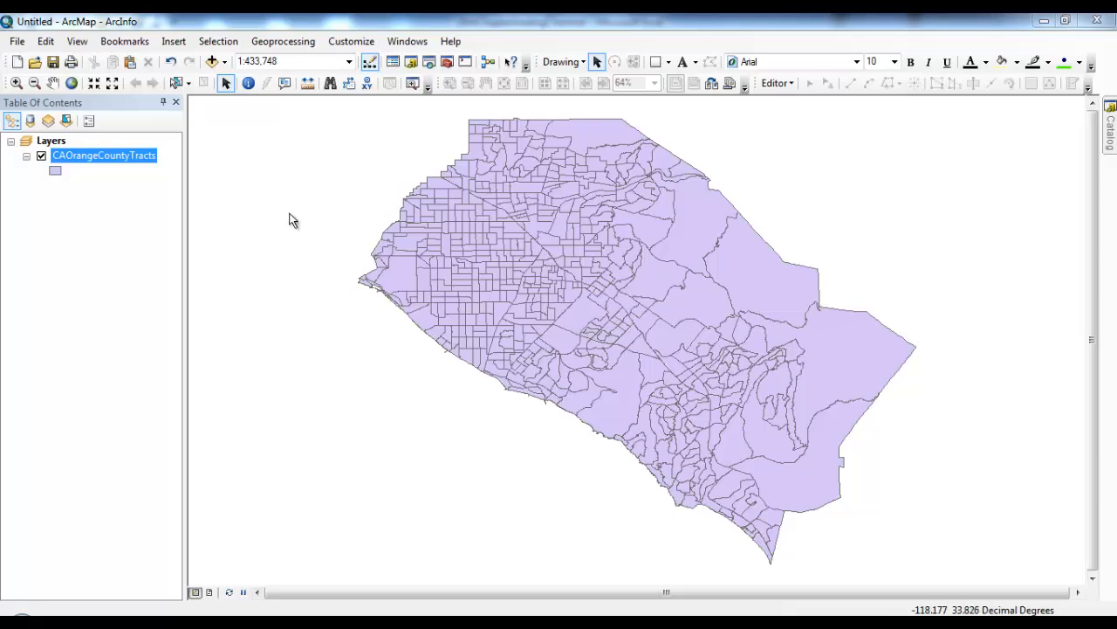
Step: Symbolize the CAOrangeCountyTracts layer with graduated colors using AGE_5_17 as the value, normalized by POP2000
right_click(120, 157)
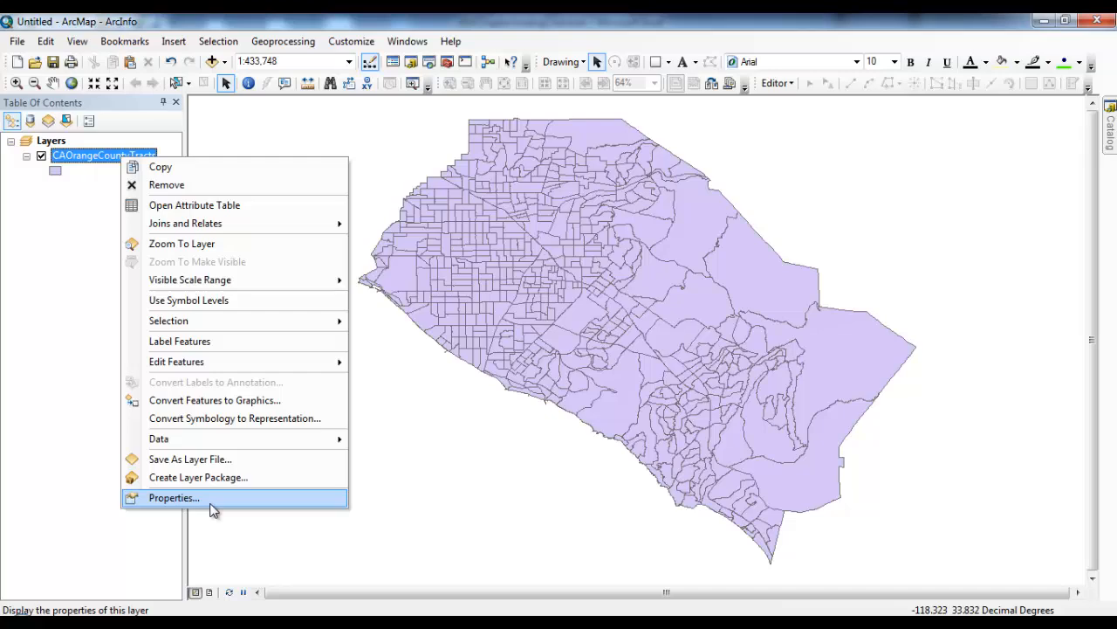
click(82, 385)
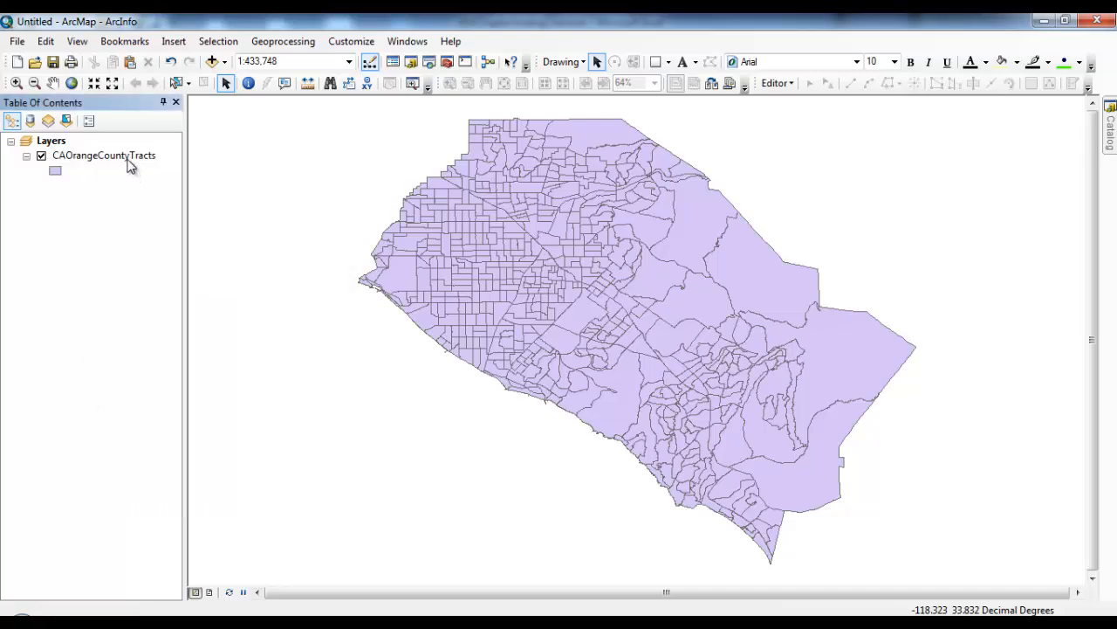
double_click(128, 161)
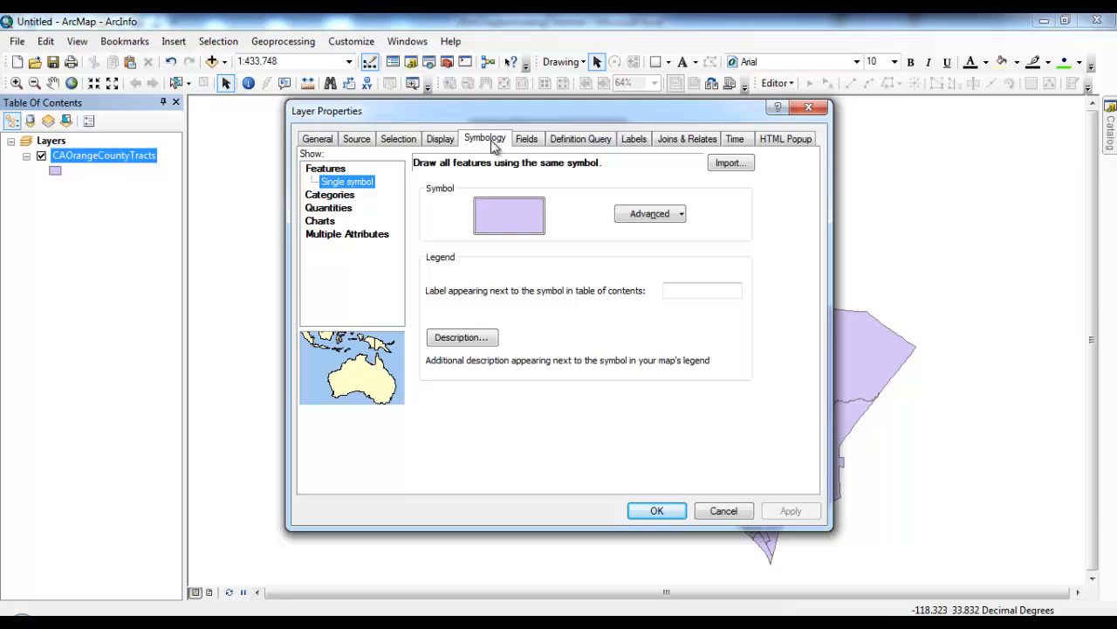
click(330, 208)
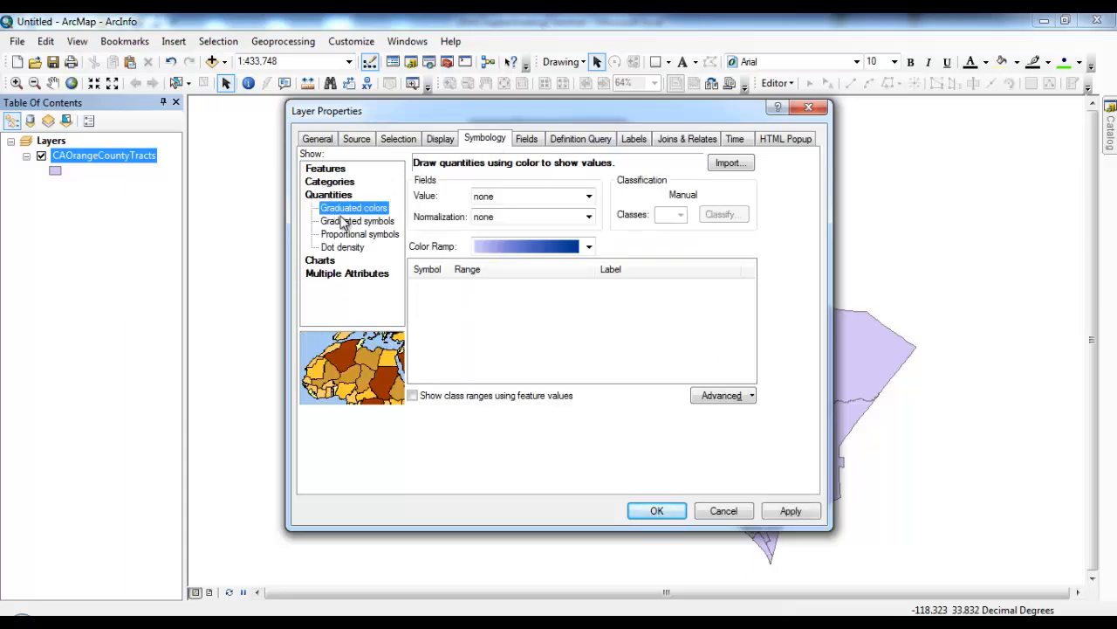
click(590, 197)
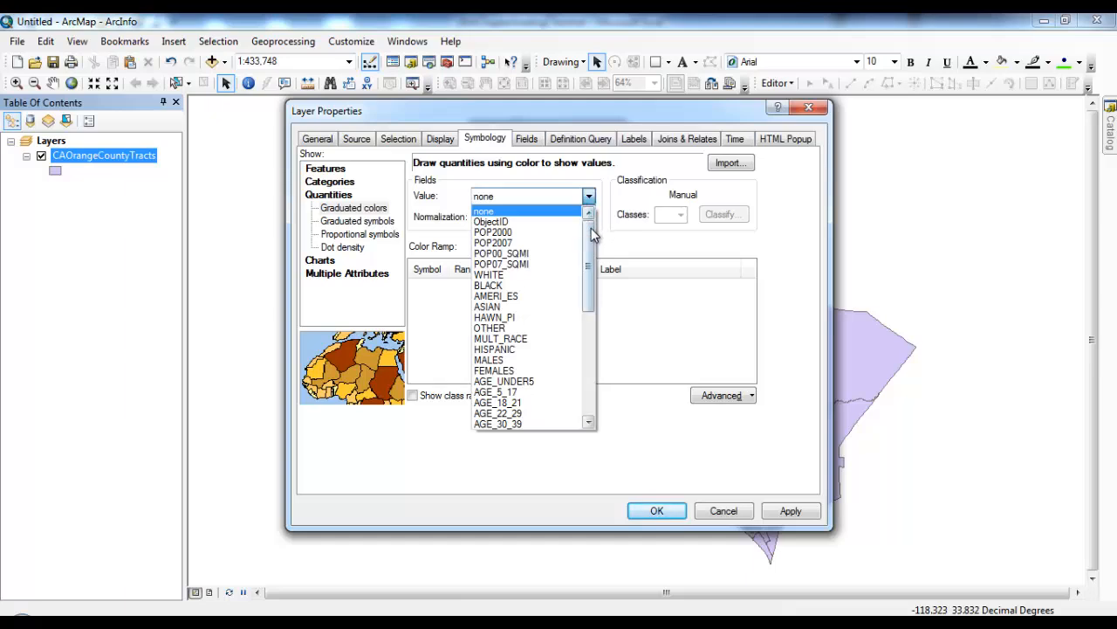
scroll(593, 236, down, 1)
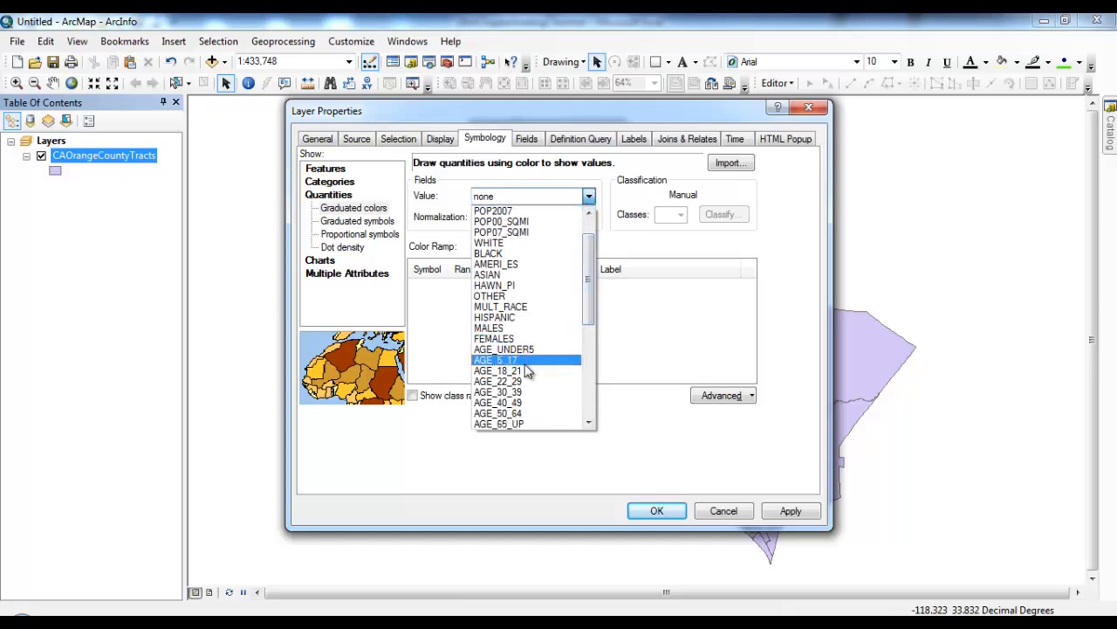
click(525, 362)
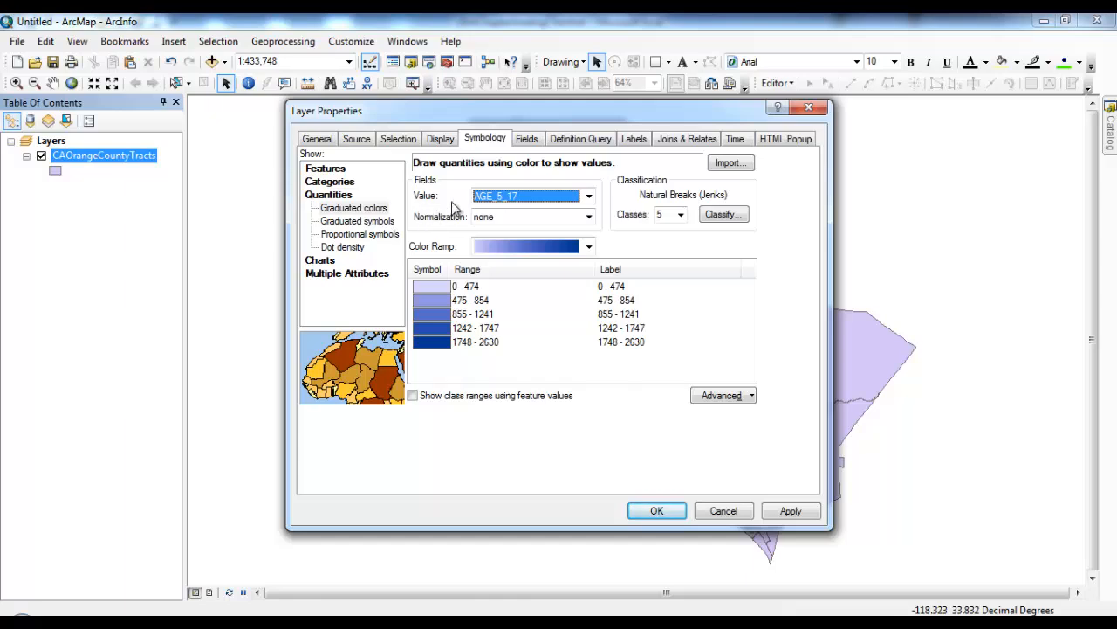
click(590, 218)
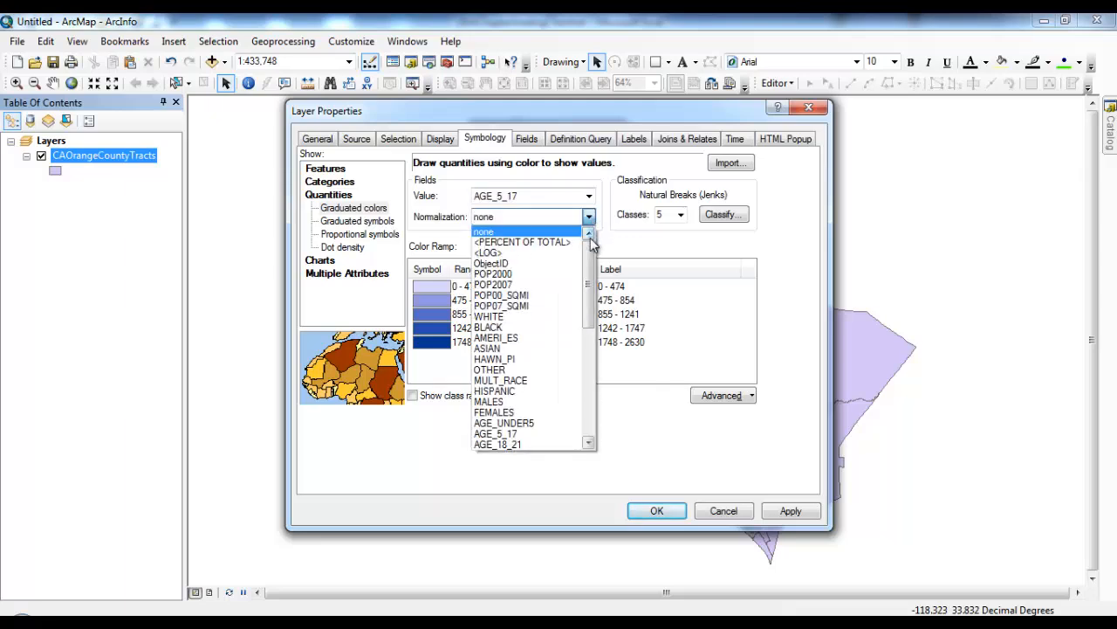
click(543, 275)
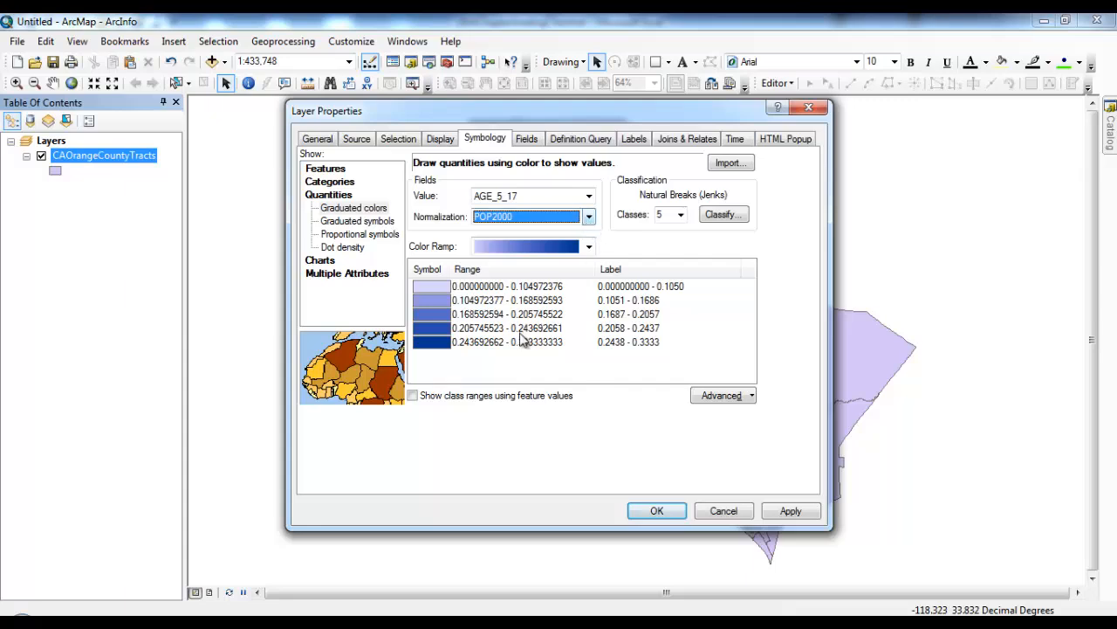
Step: Set the normalization to none to compare the class ranges, and restore POP2000 as the normalization field
click(590, 217)
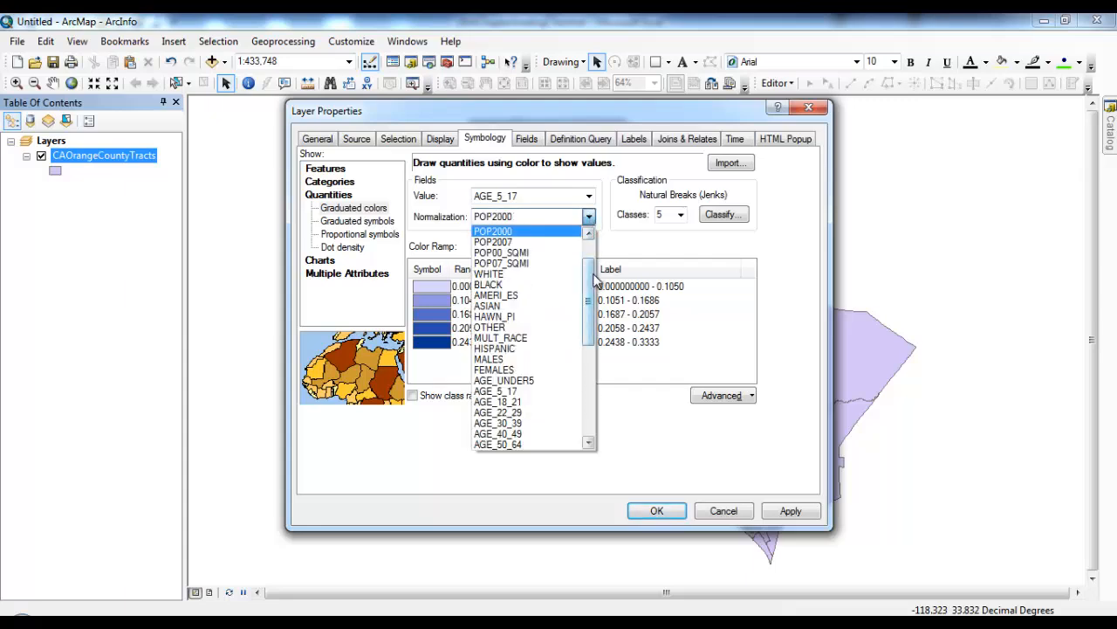
drag(593, 273, 566, 227)
click(564, 232)
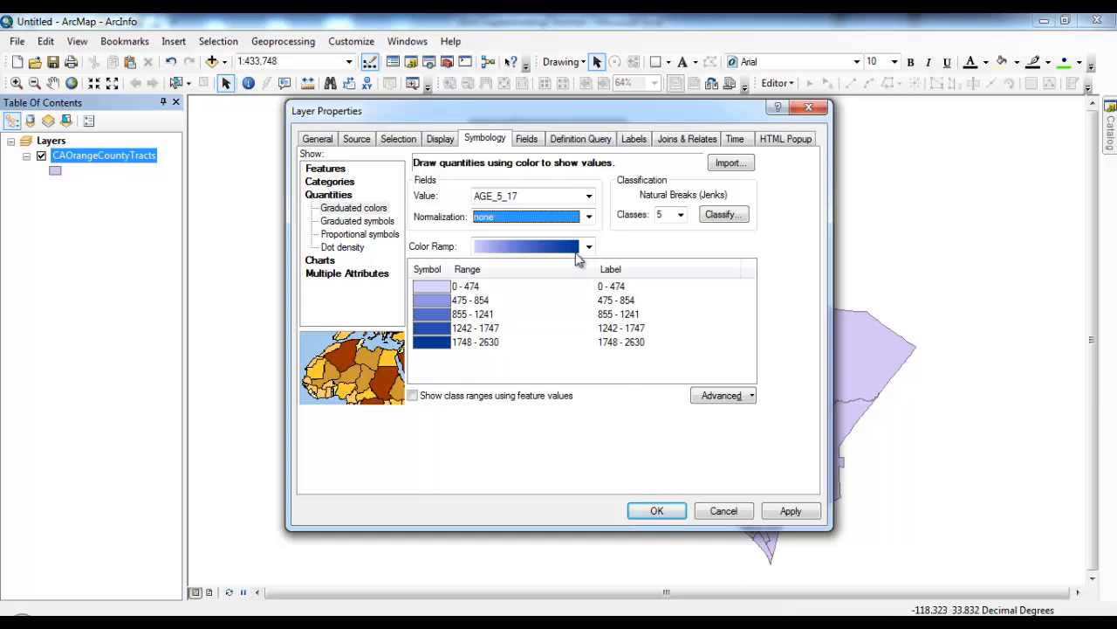
click(590, 217)
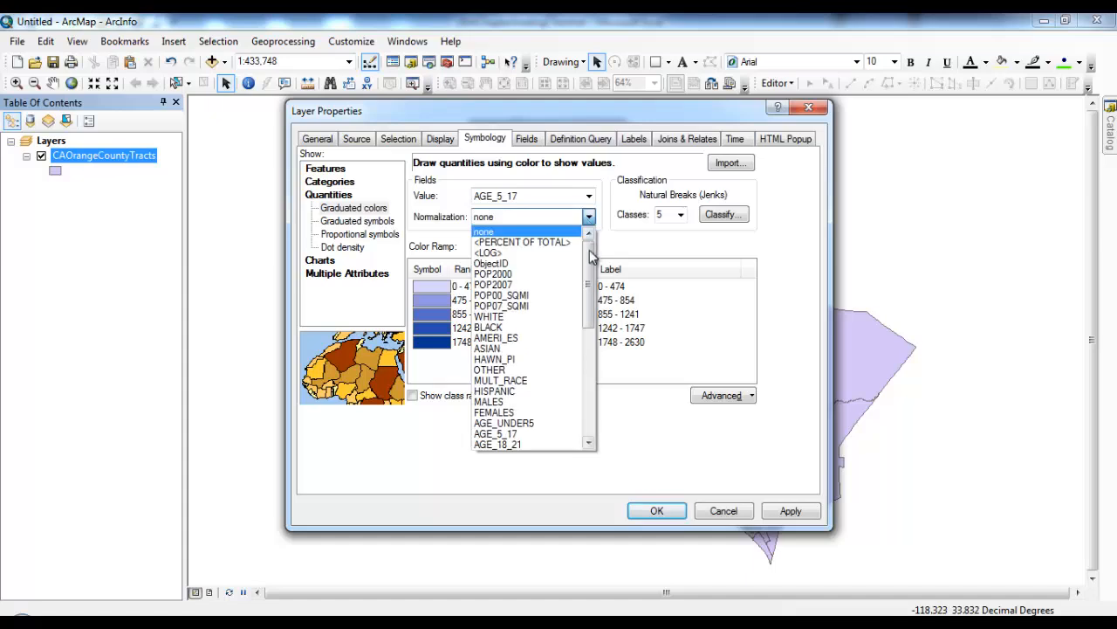
click(558, 277)
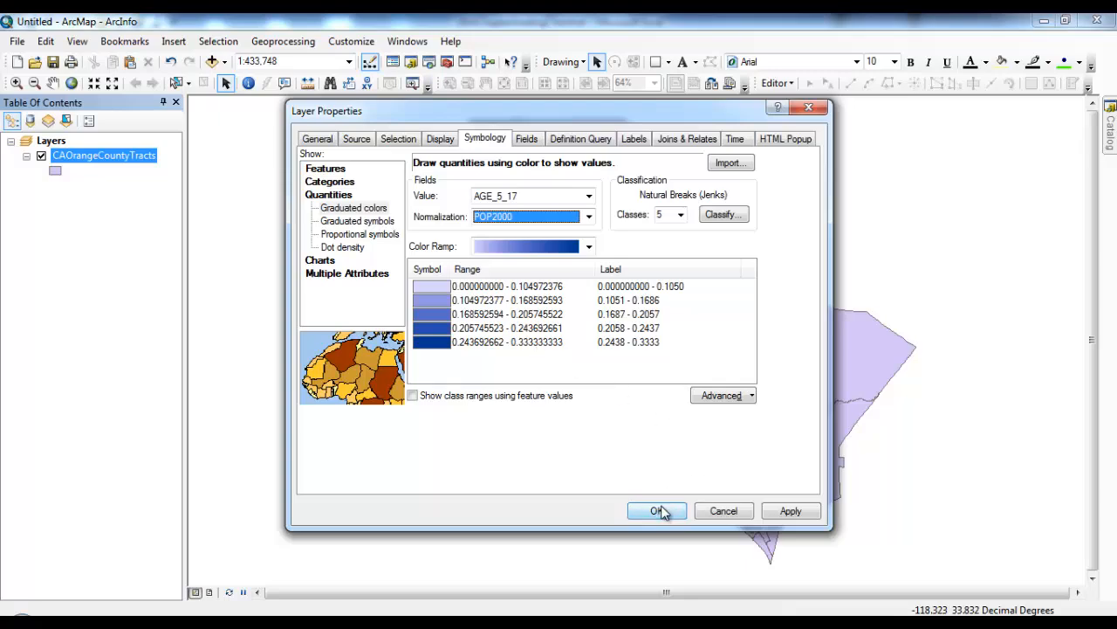
Step: Apply the AGE_5_17 graduated colors normalized by POP2000 to the map, and look through the layer's available color ramps
click(656, 511)
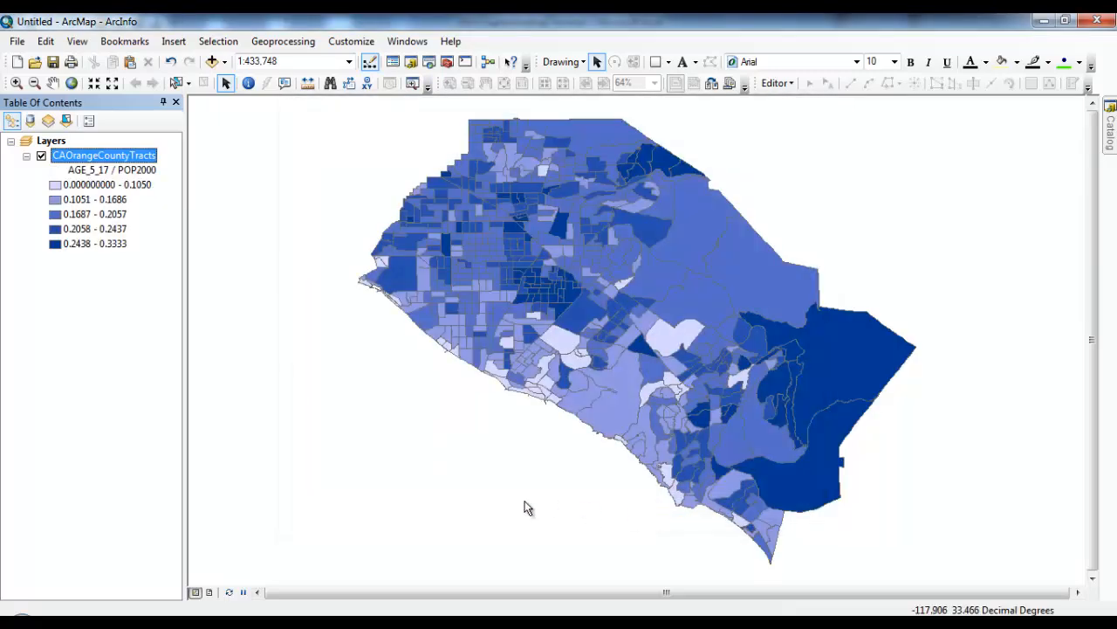
double_click(124, 158)
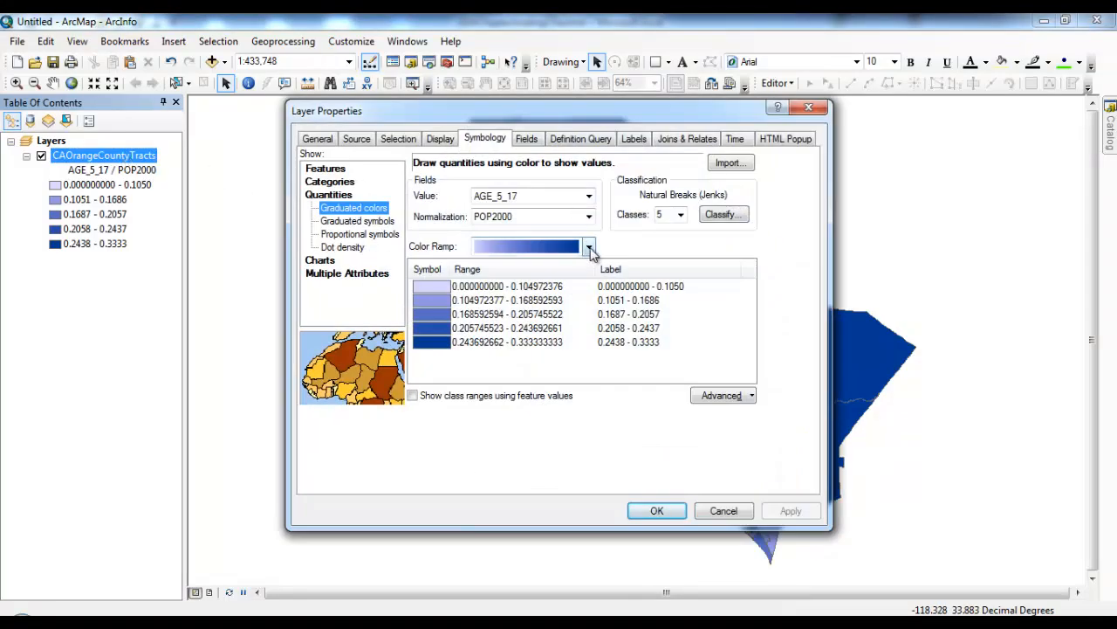
click(590, 247)
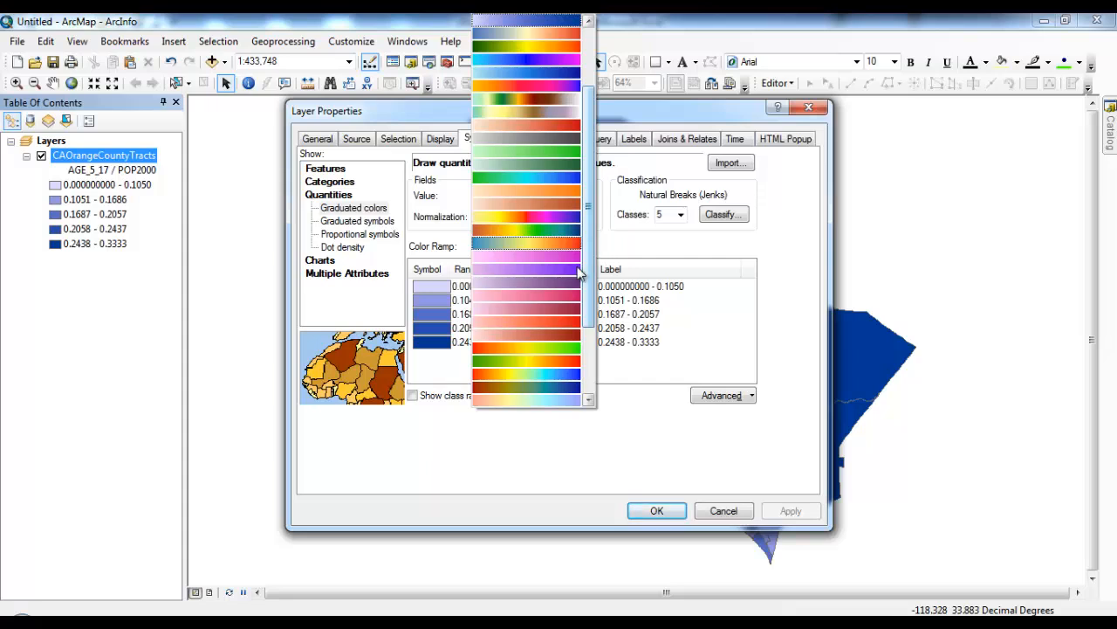
click(664, 511)
click(664, 511)
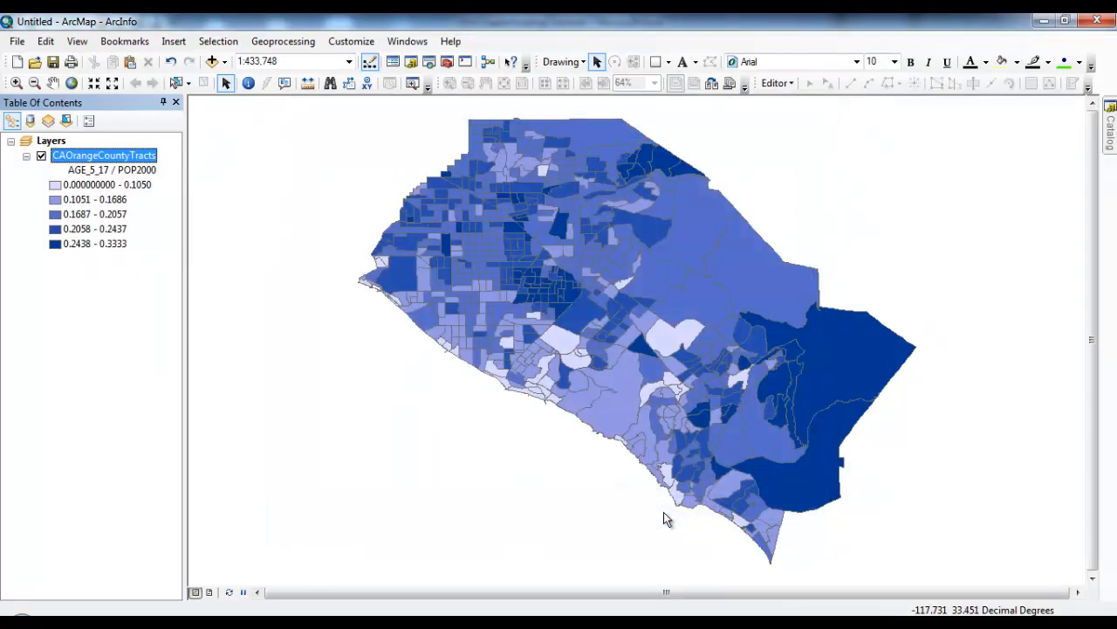
Step: Open the classification settings of the CAOrangeCountyTracts layer and set the highest break value to 1
double_click(137, 155)
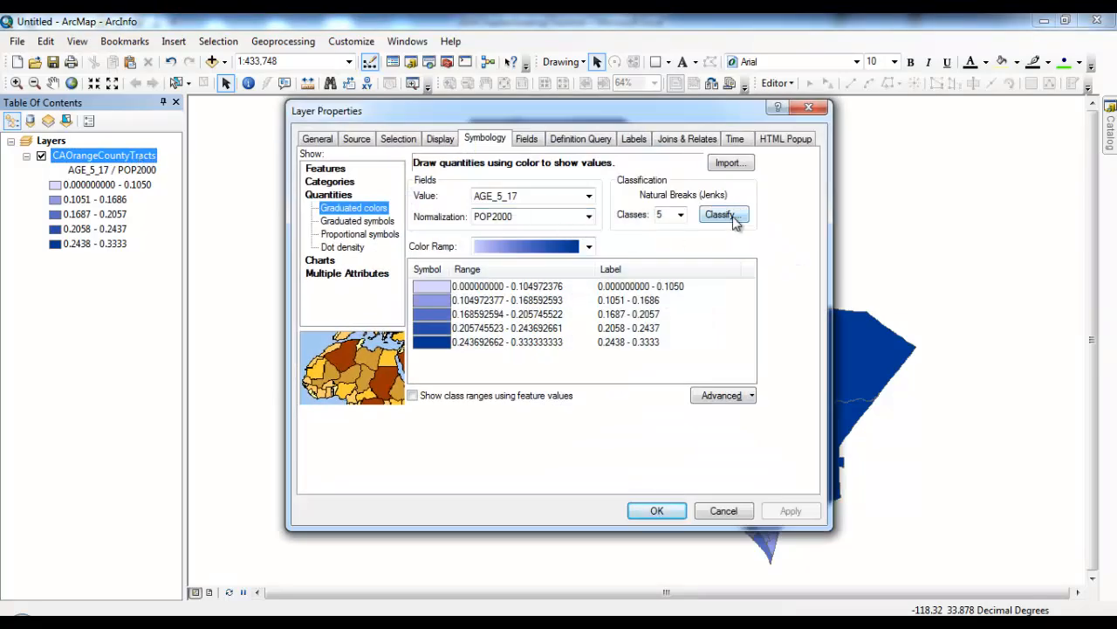
click(723, 214)
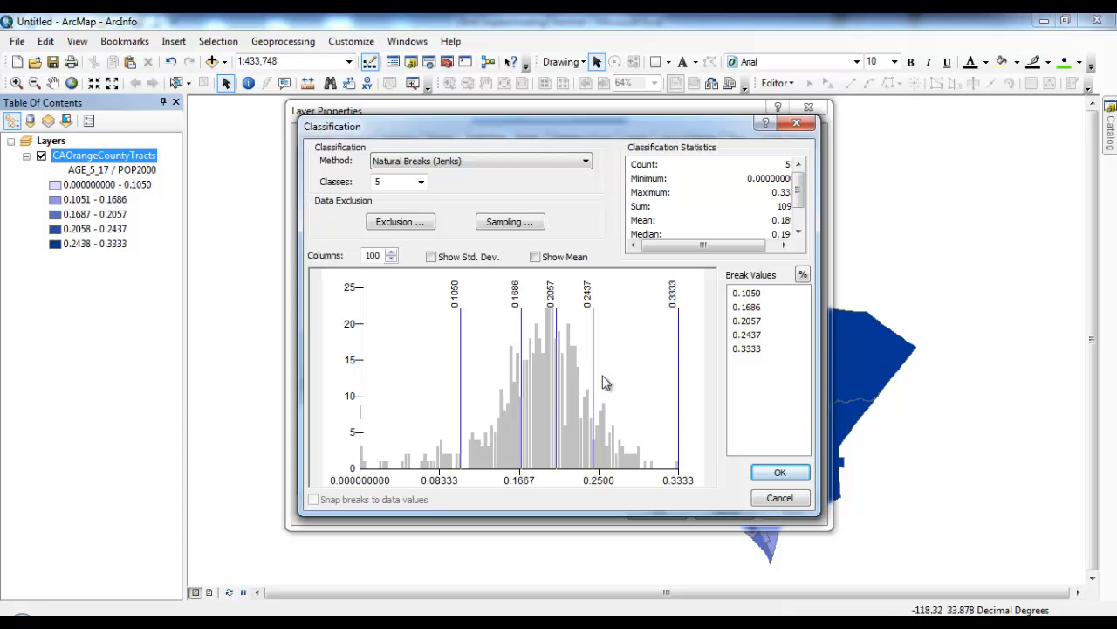
double_click(747, 351)
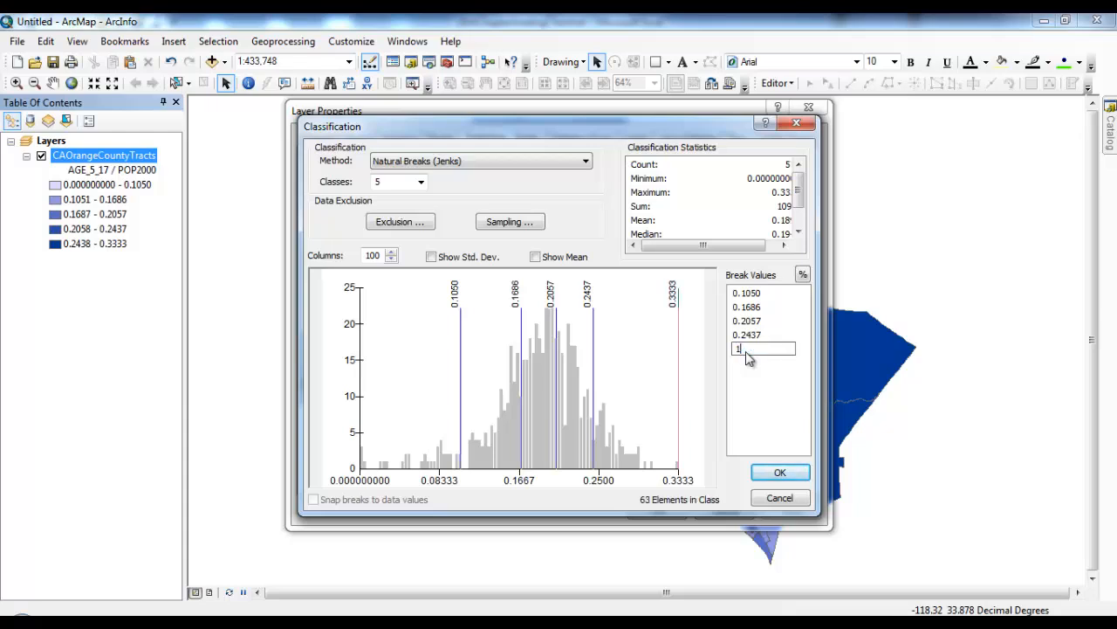
text(1)
key(Return)
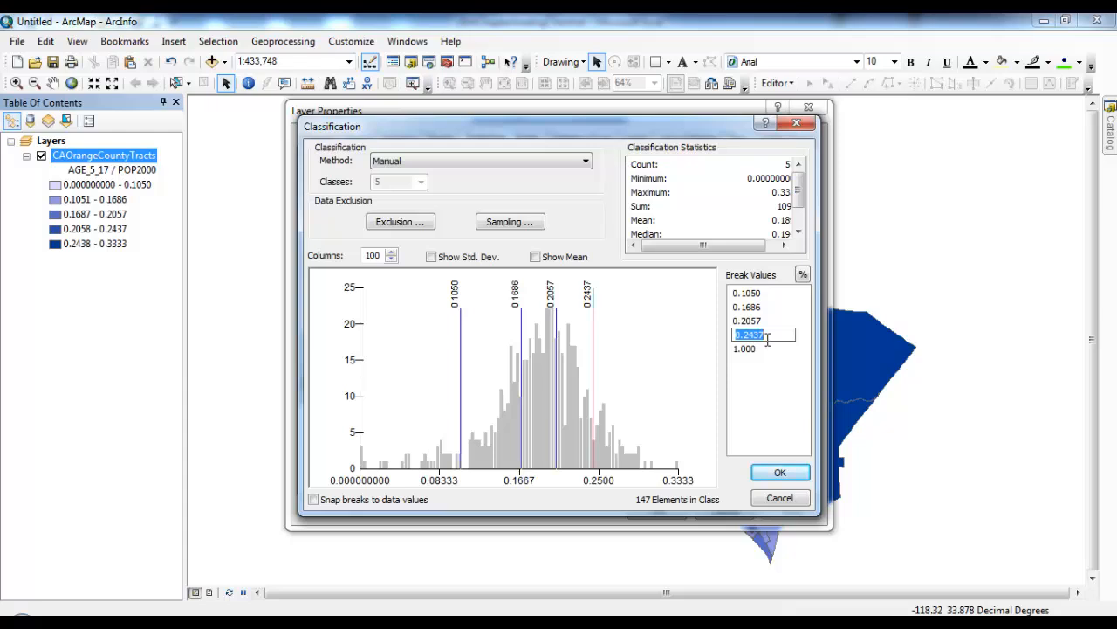
Step: Set the remaining break values to 0.4, 0.3, 0.2 and 0.1, and apply the manual classification to the map
text(.4)
key(Up)
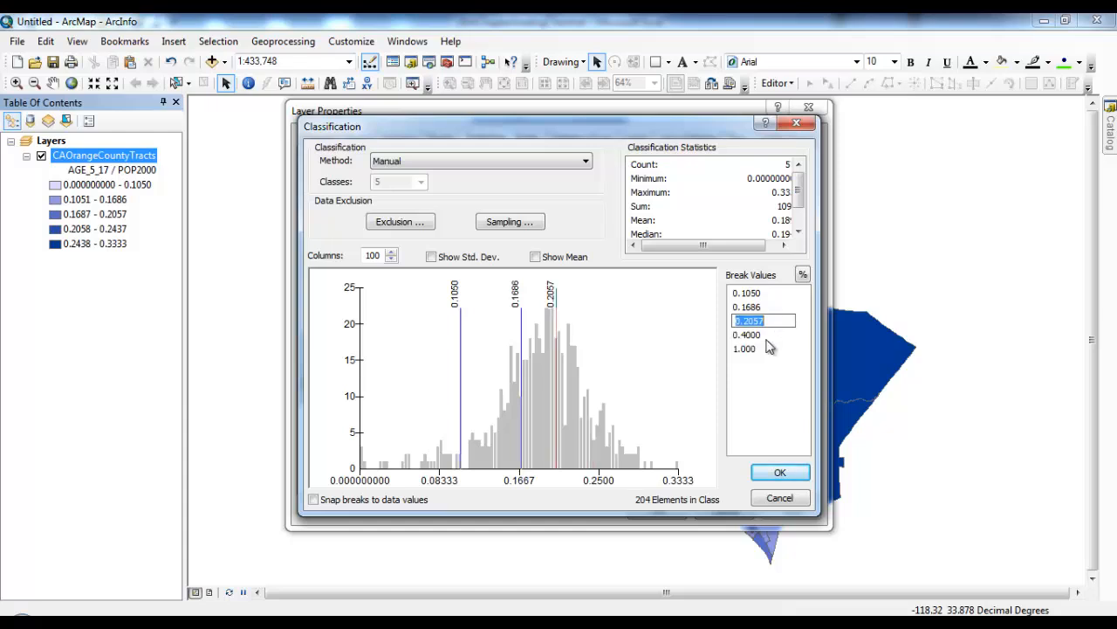
text(.3)
key(Up)
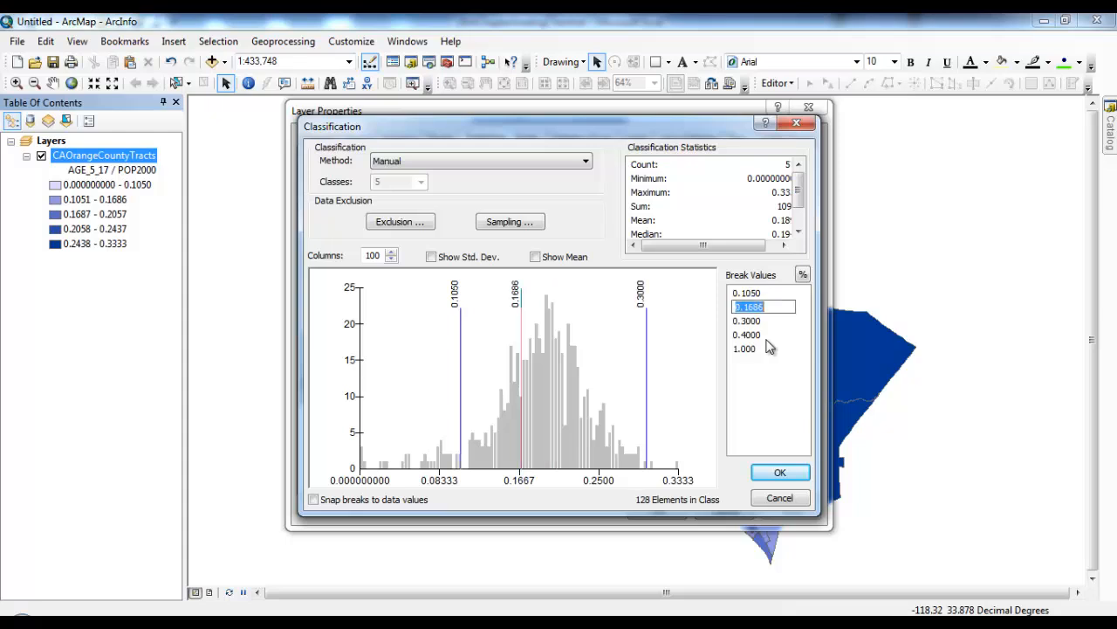
text(.2)
key(Up)
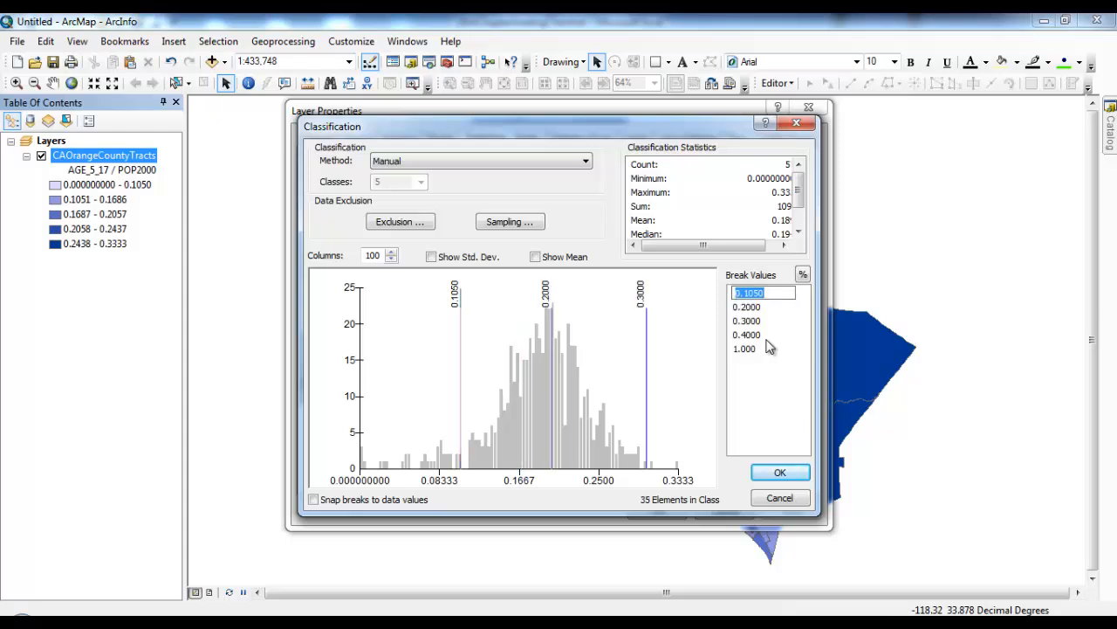
text(.1)
key(Return)
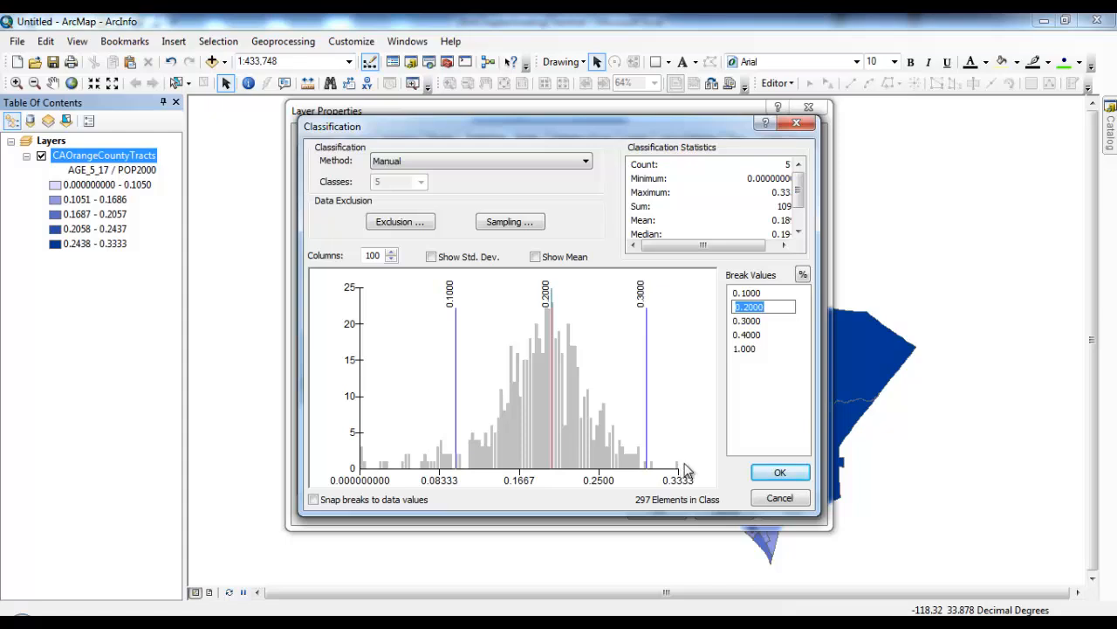
click(779, 474)
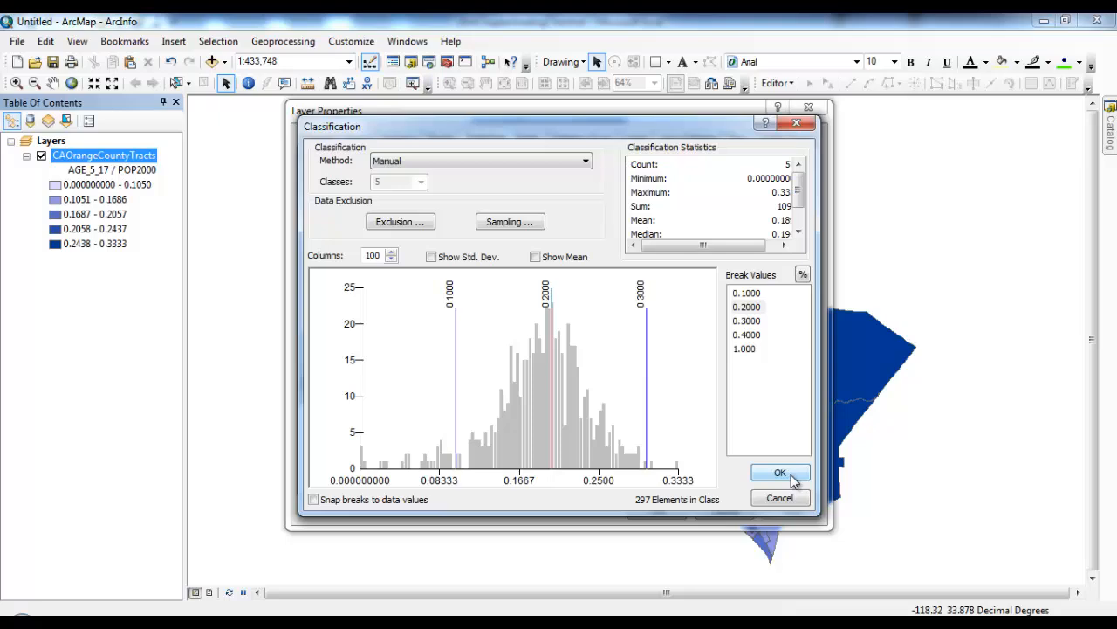
click(790, 476)
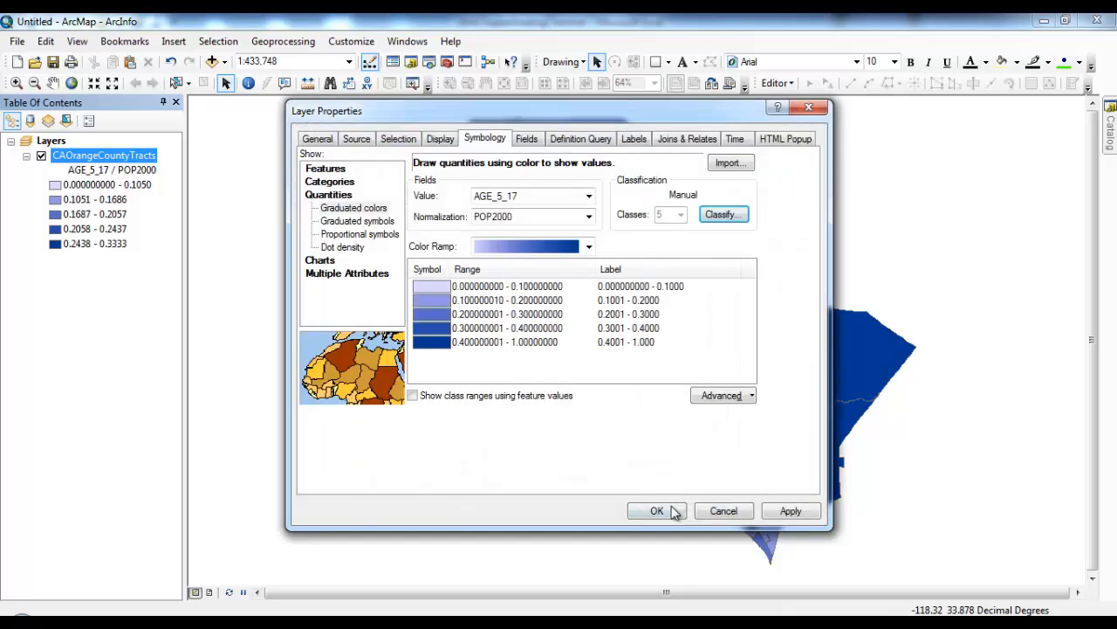
click(657, 510)
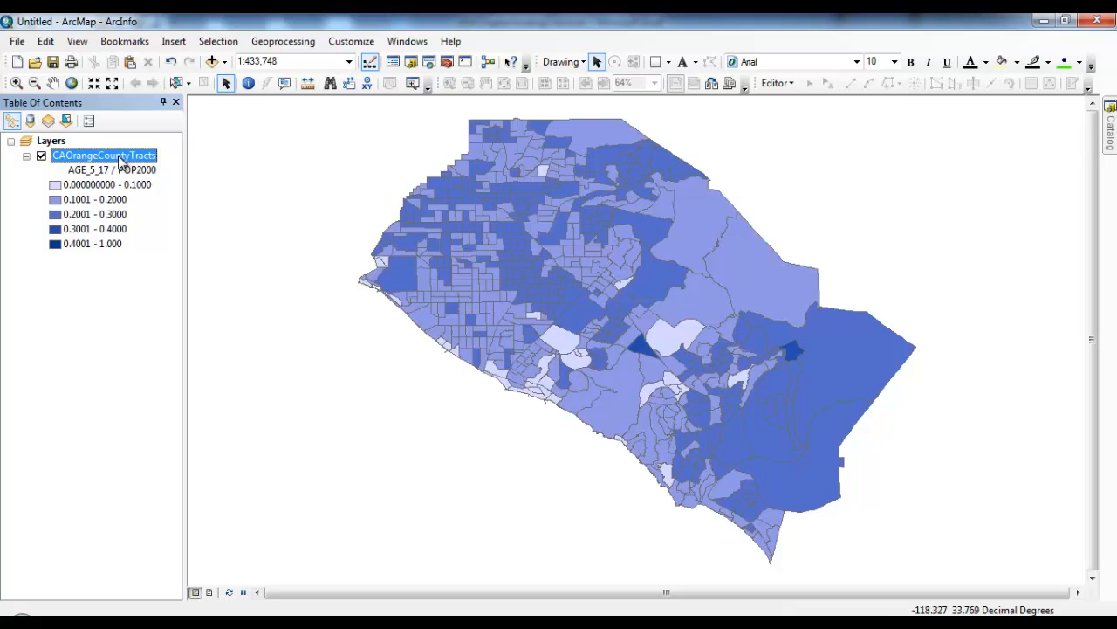
Step: Duplicate the Layers data frame together with its symbolized tracts layer by copying and pasting it
right_click(51, 143)
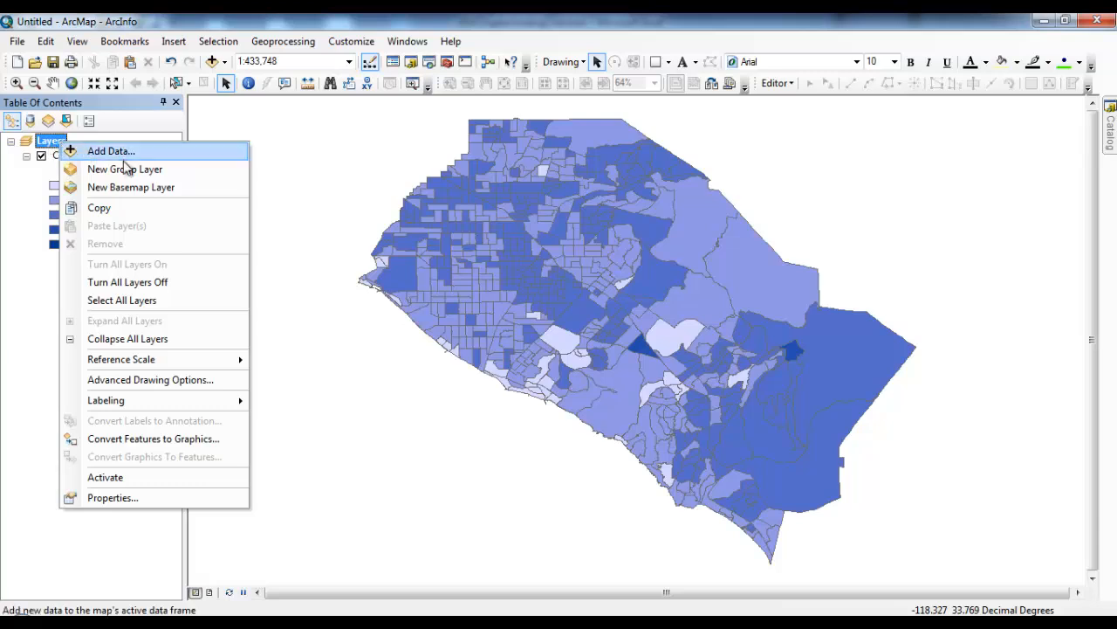
click(127, 213)
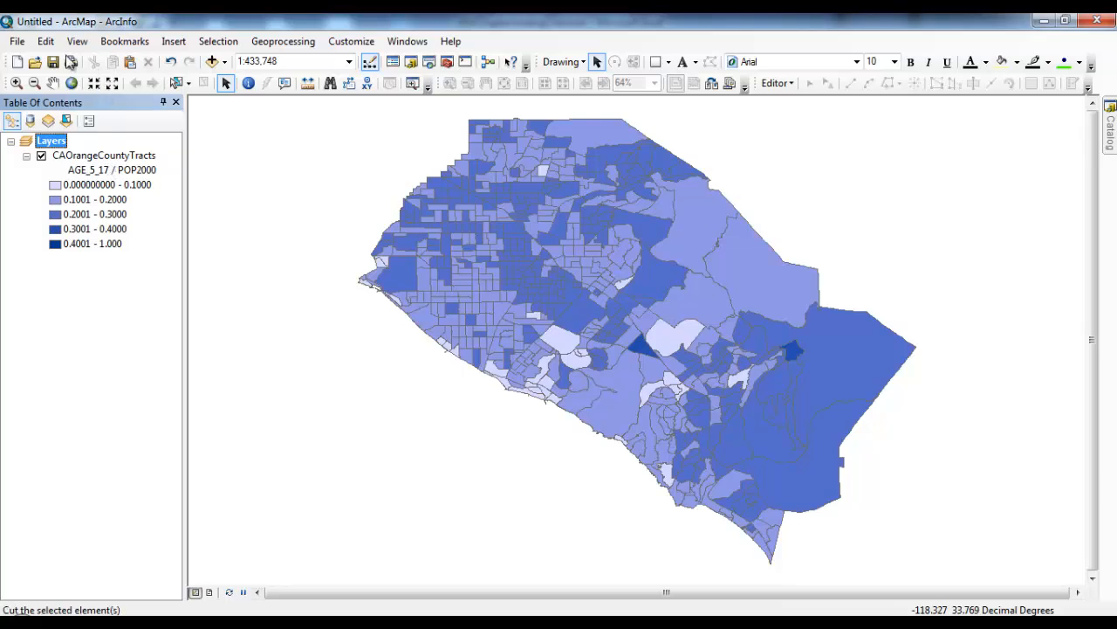
right_click(60, 145)
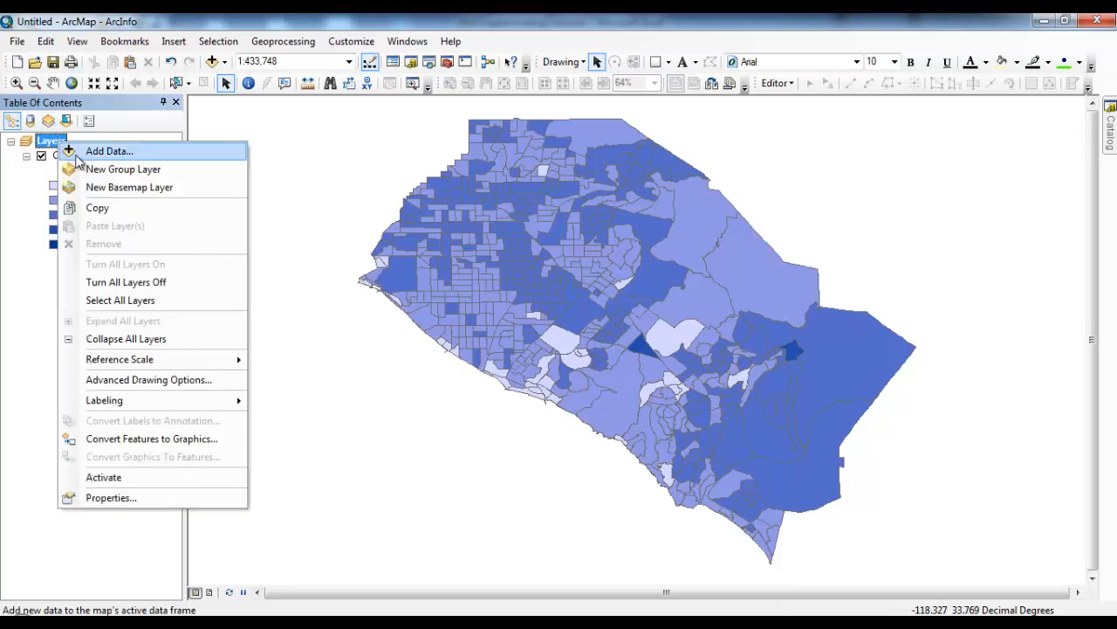
click(38, 283)
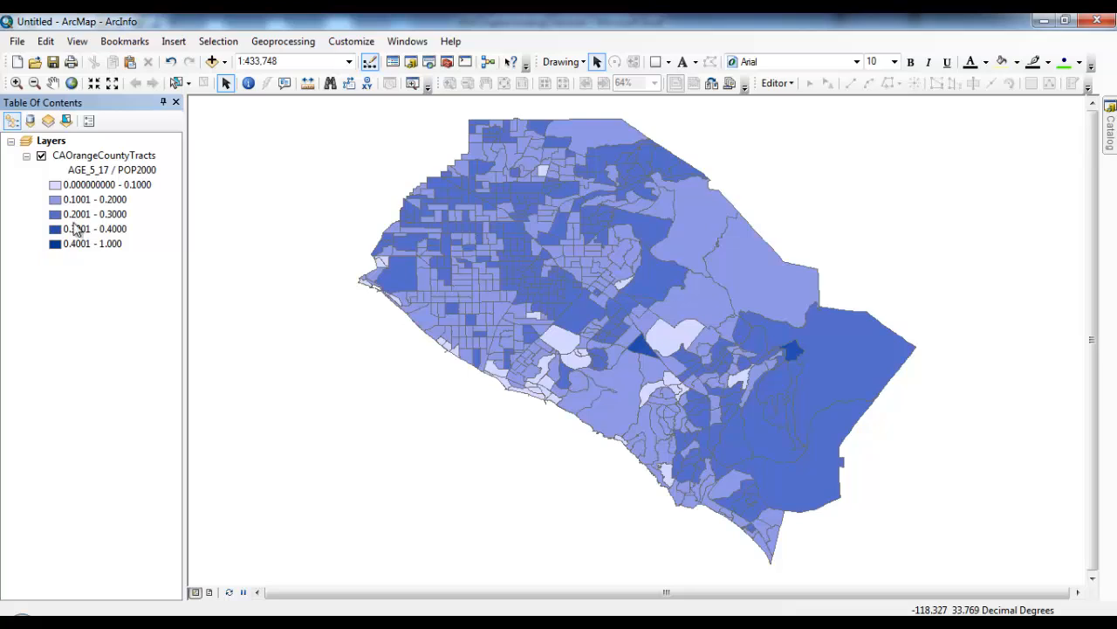
click(104, 191)
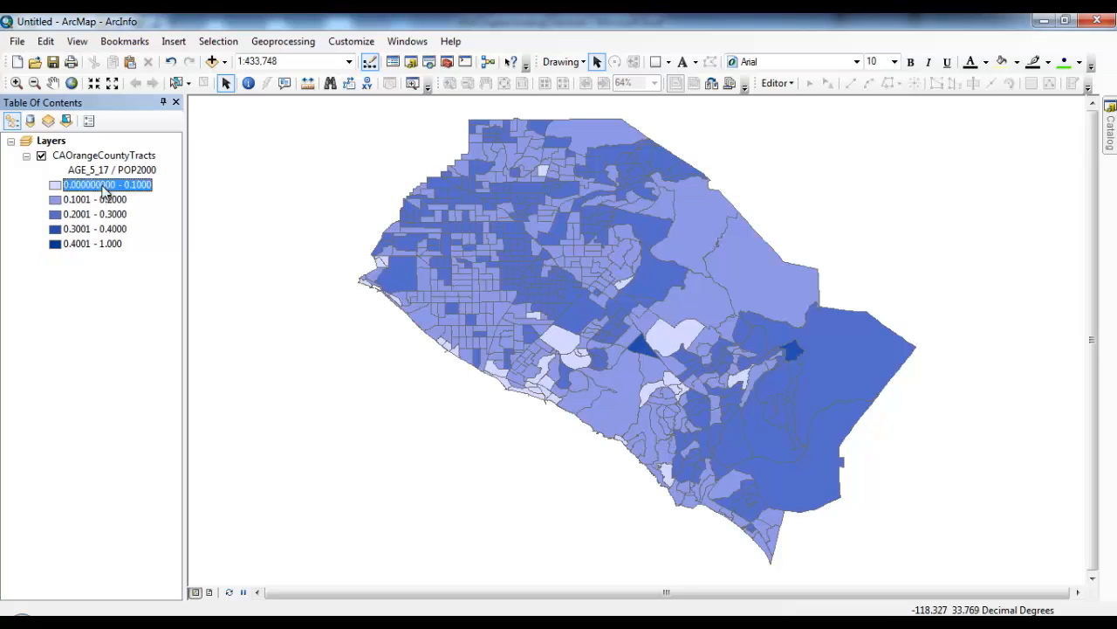
right_click(112, 156)
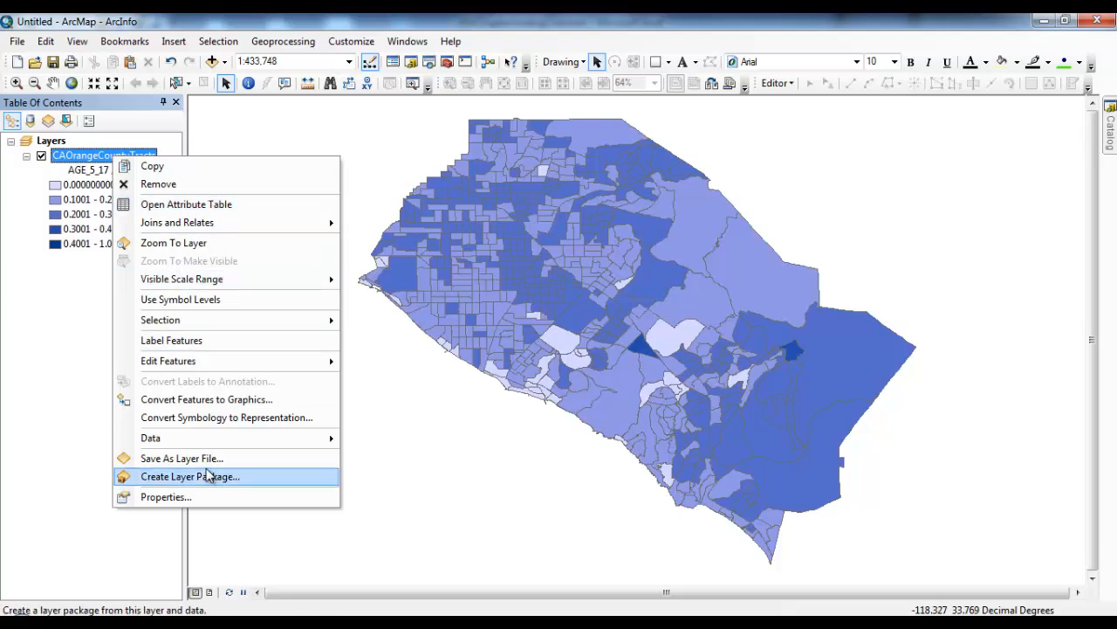
click(49, 42)
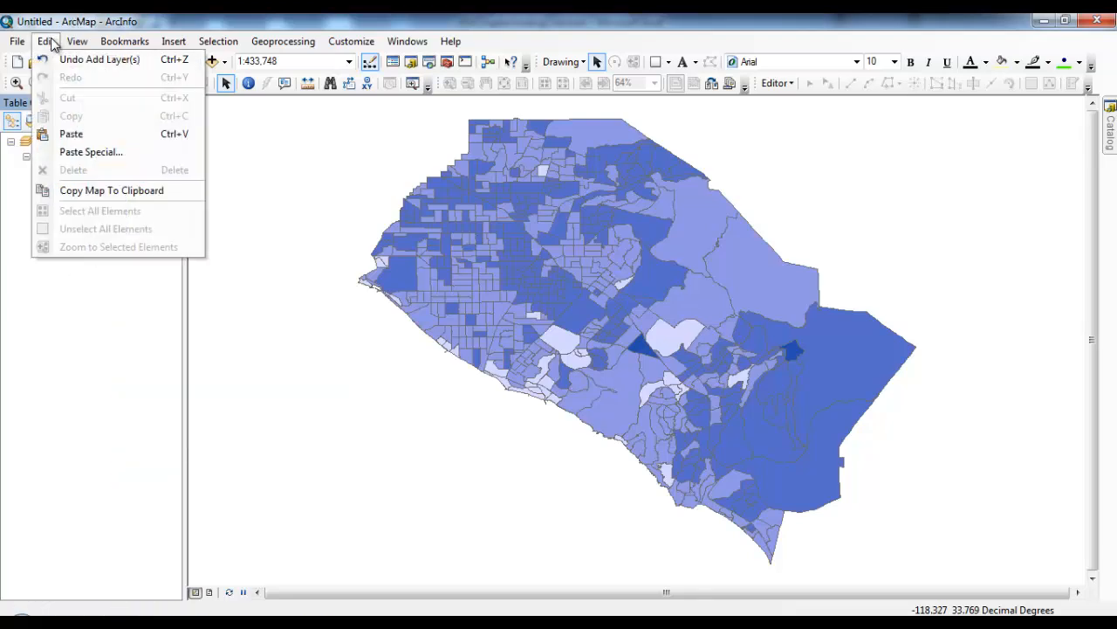
click(71, 134)
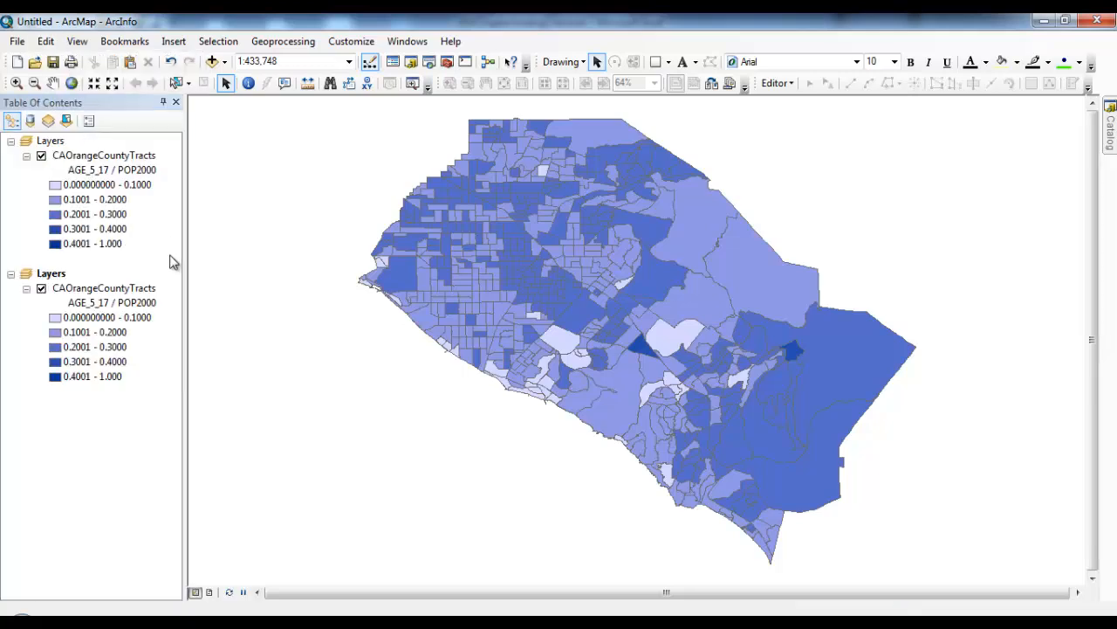
Step: Rename the first of the two Layers data frames as Kids
click(52, 142)
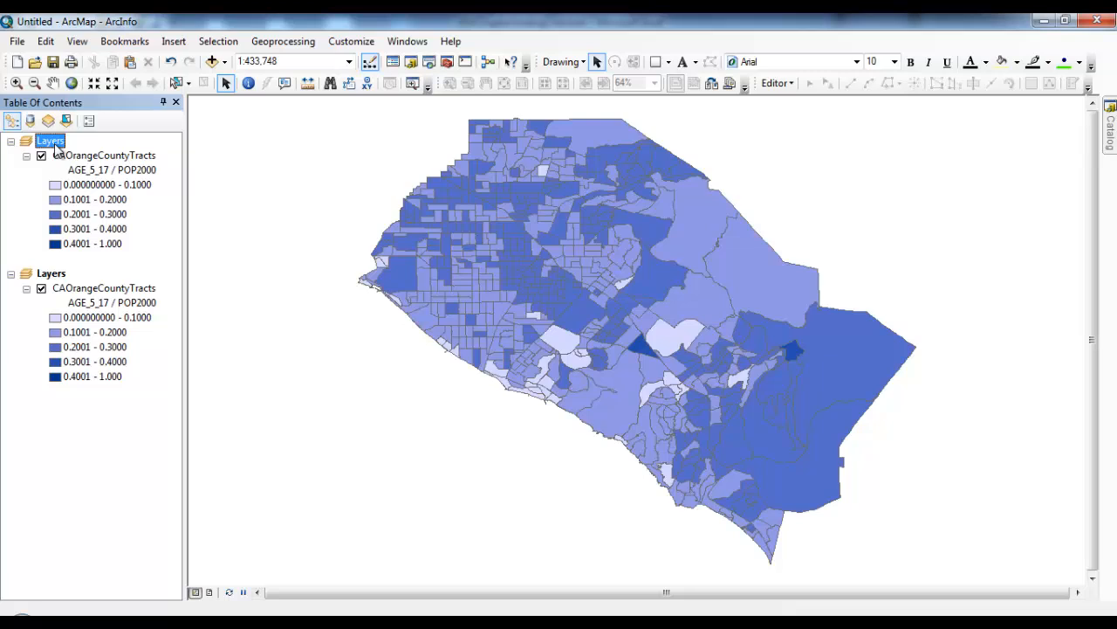
click(54, 145)
text(Kids)
key(Return)
Step: Rename the second, active data frame as Seniors
click(61, 275)
text(Senior)
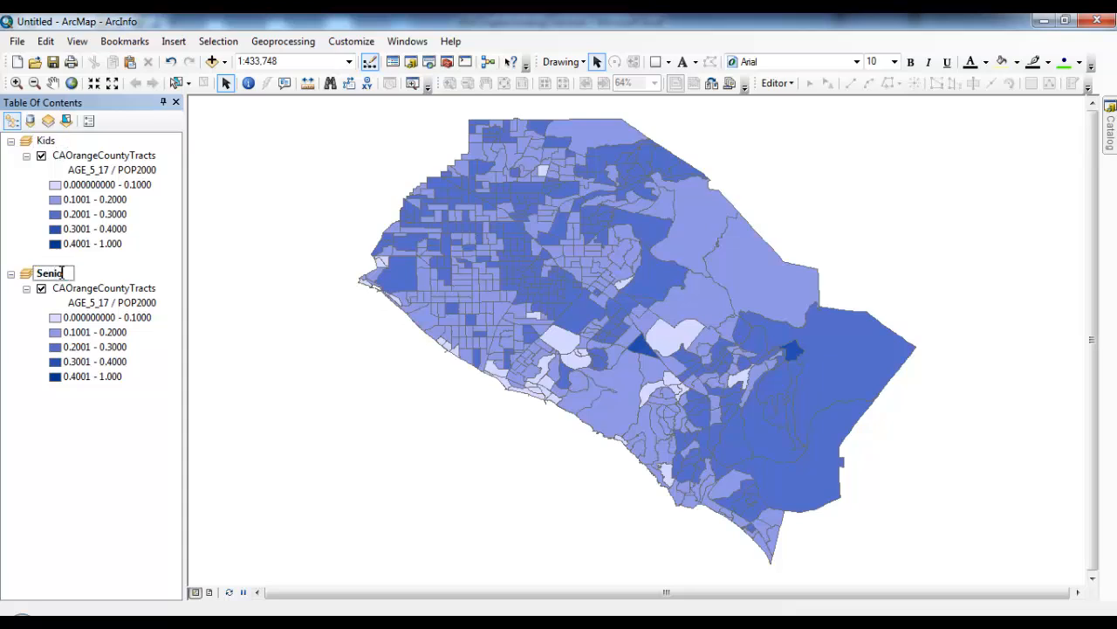
key(Return)
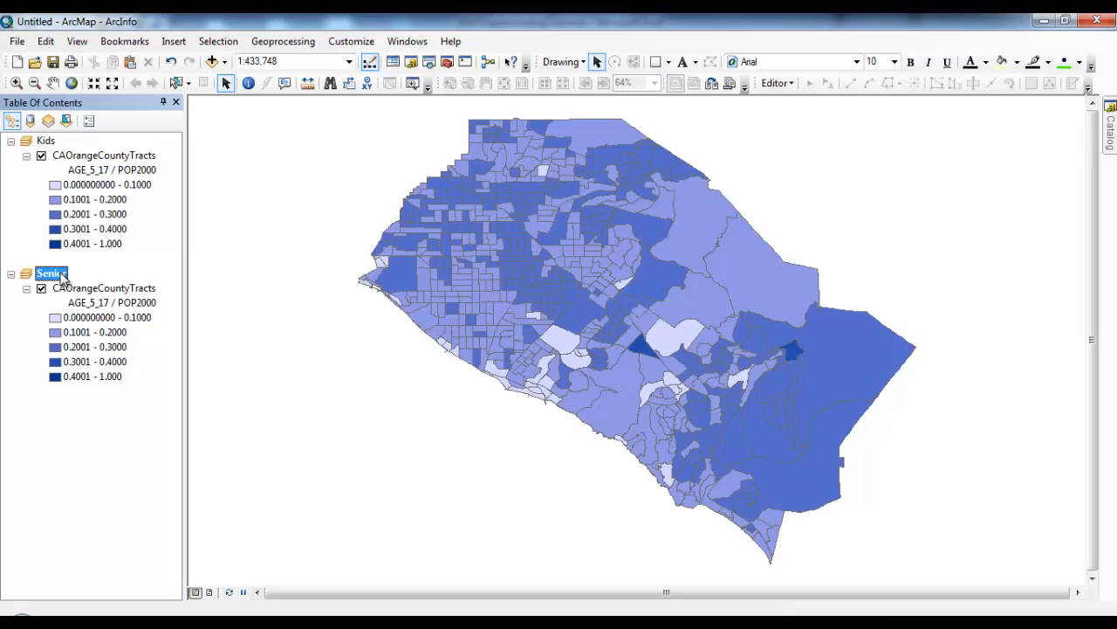
click(63, 274)
click(72, 274)
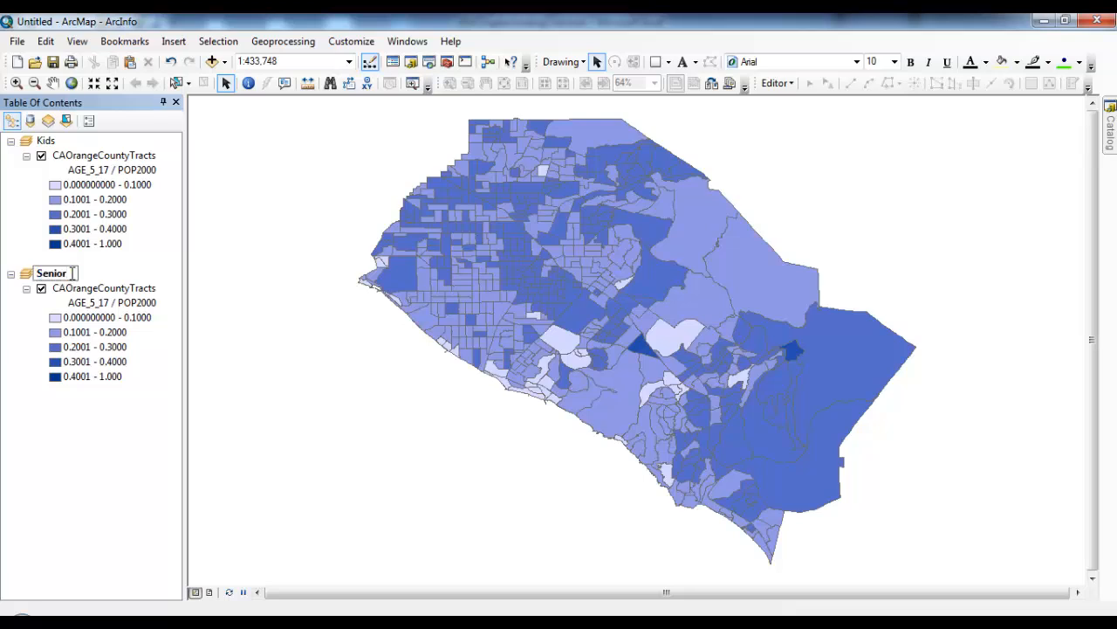
text(s)
key(Return)
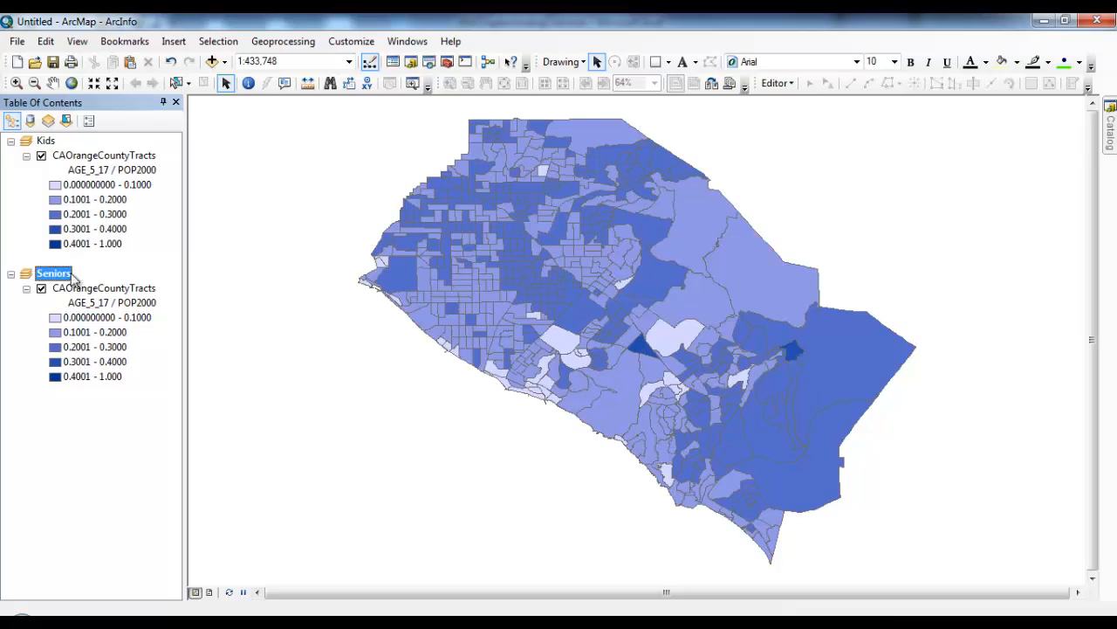
click(47, 142)
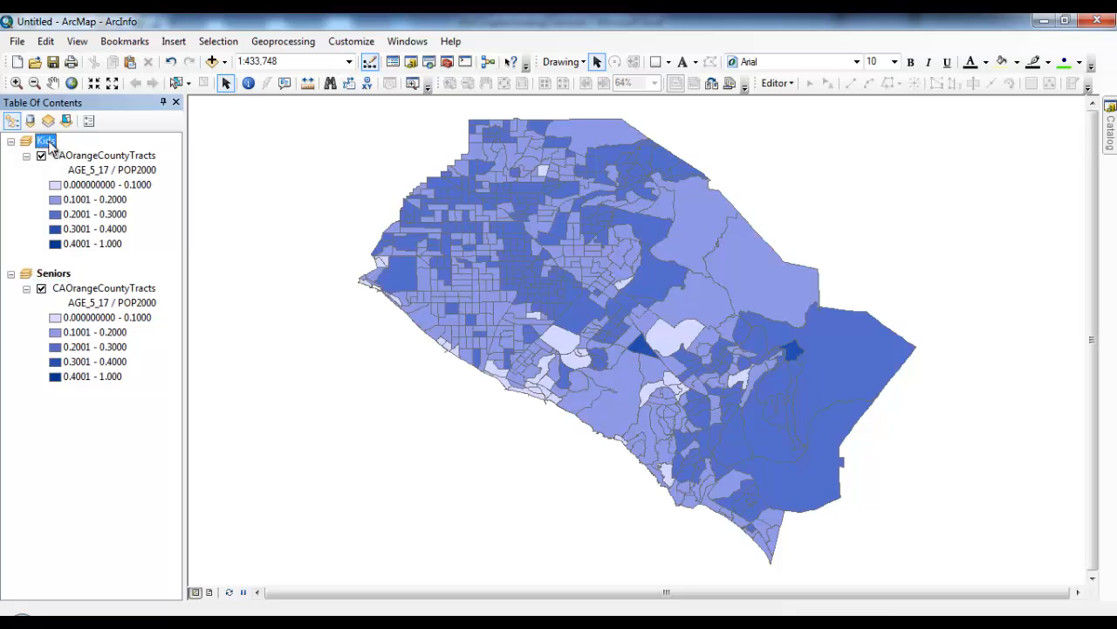
click(48, 144)
click(59, 142)
key(Return)
Step: Change the graduated colors value field of the tracts layer in the Seniors data frame to AGE_65_UP
double_click(94, 289)
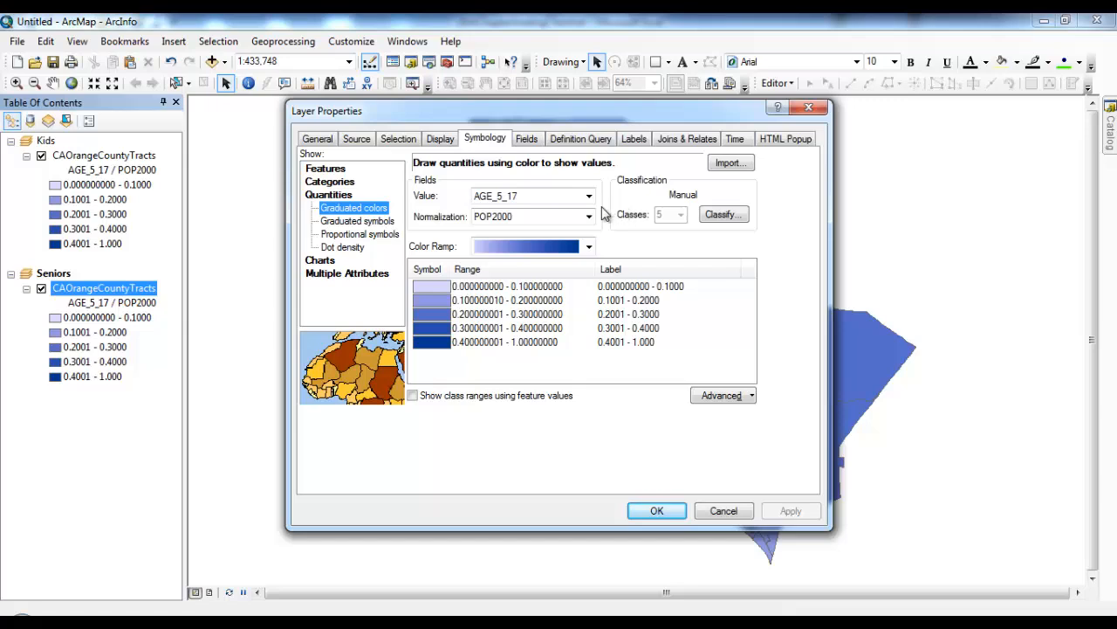
click(589, 196)
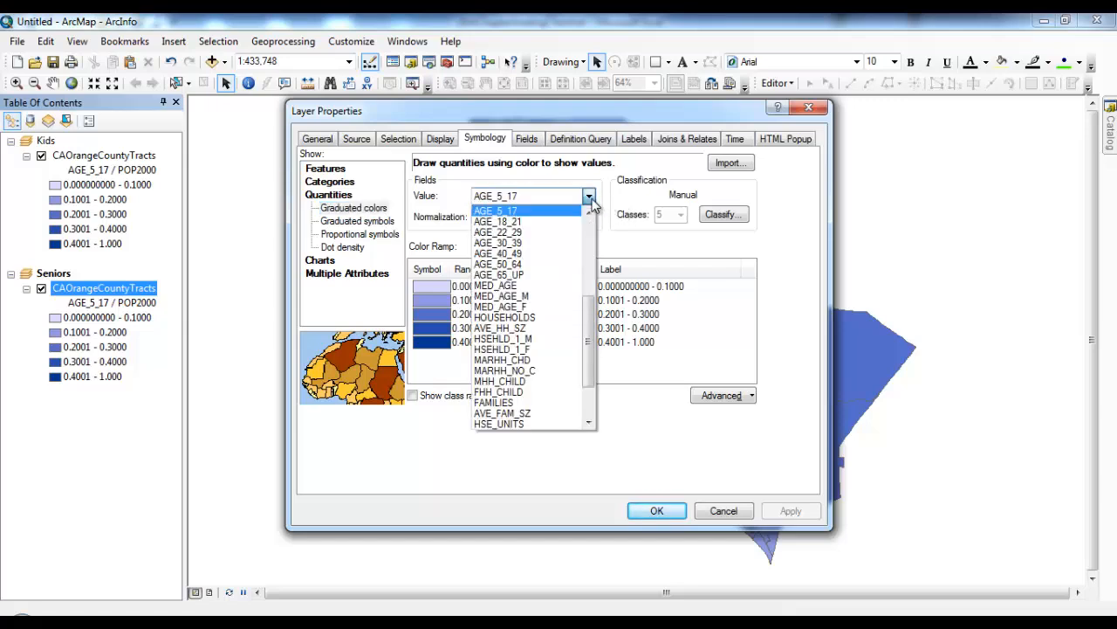
click(564, 276)
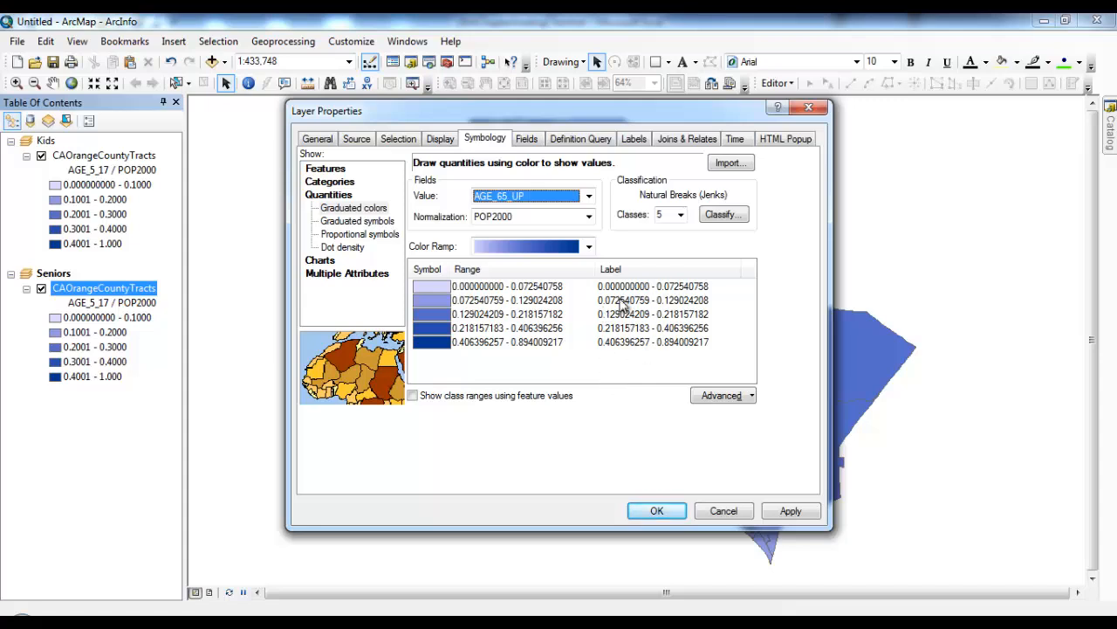
Step: Open the classification settings of the Seniors tracts layer and set its highest break value to 1
click(721, 215)
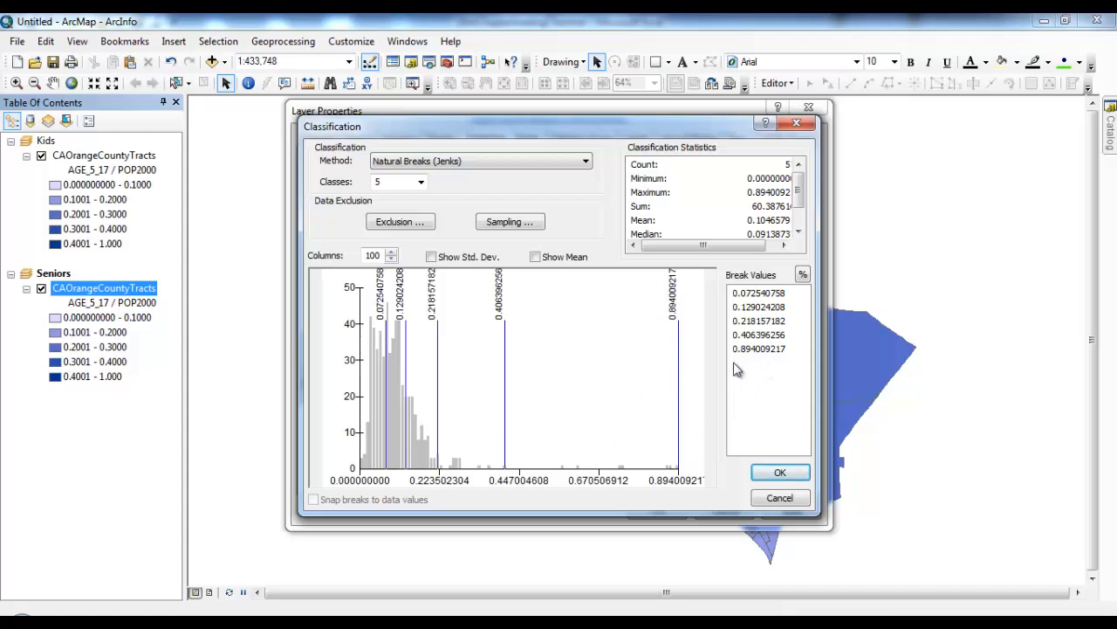
click(757, 350)
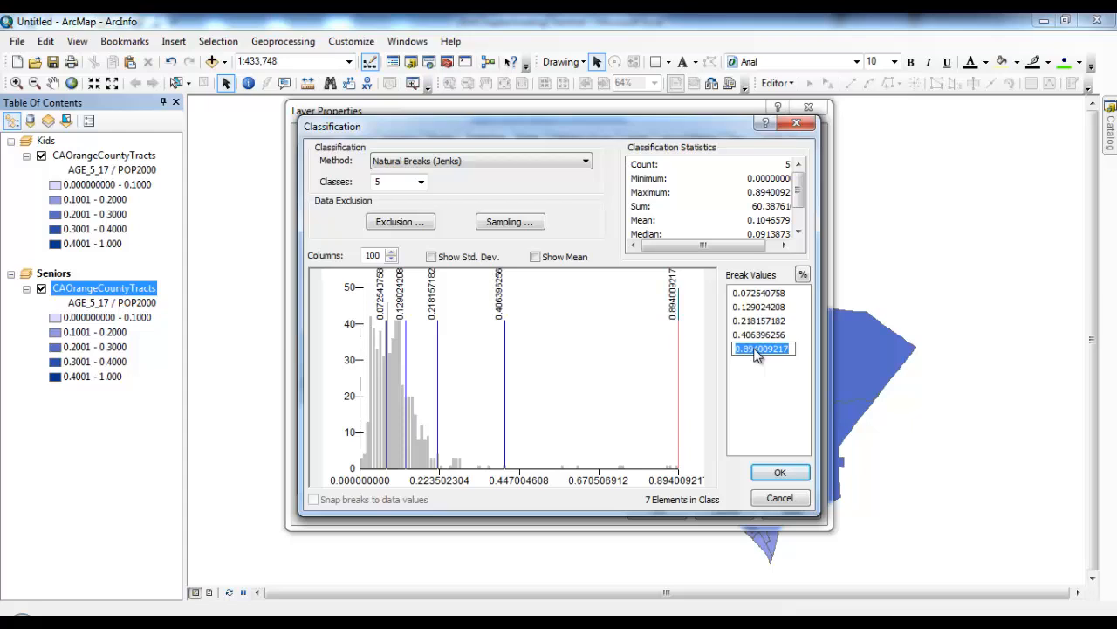
text(1)
key(Return)
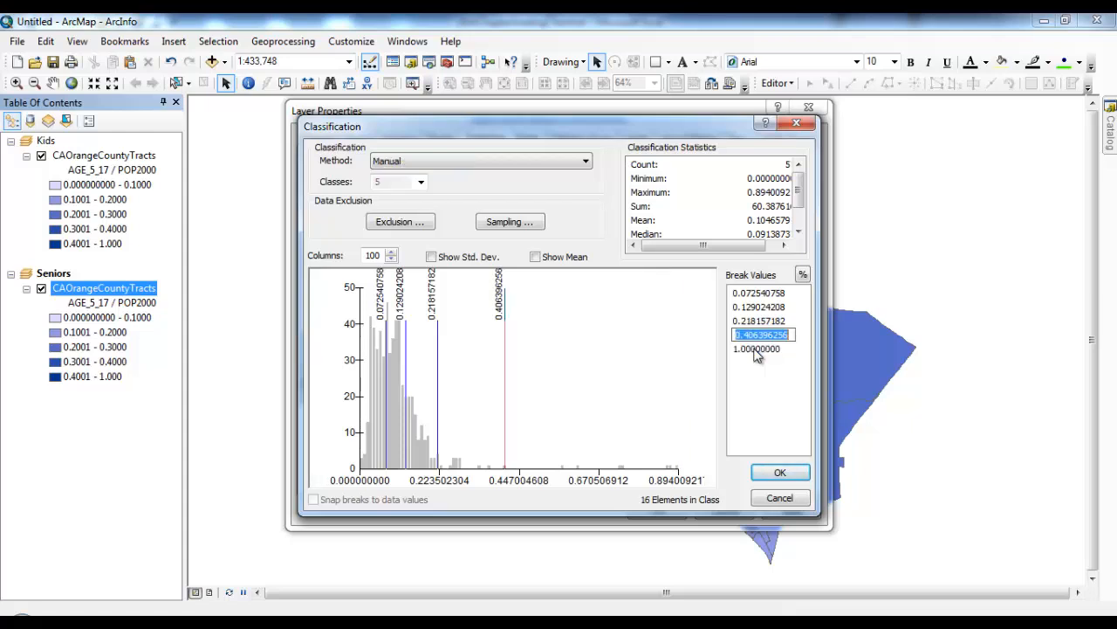
Step: Set the remaining Seniors break values to 0.4, 0.3, 0.2 and 0.1, and apply the classification to the tracts layer
text(0.4)
key(Return)
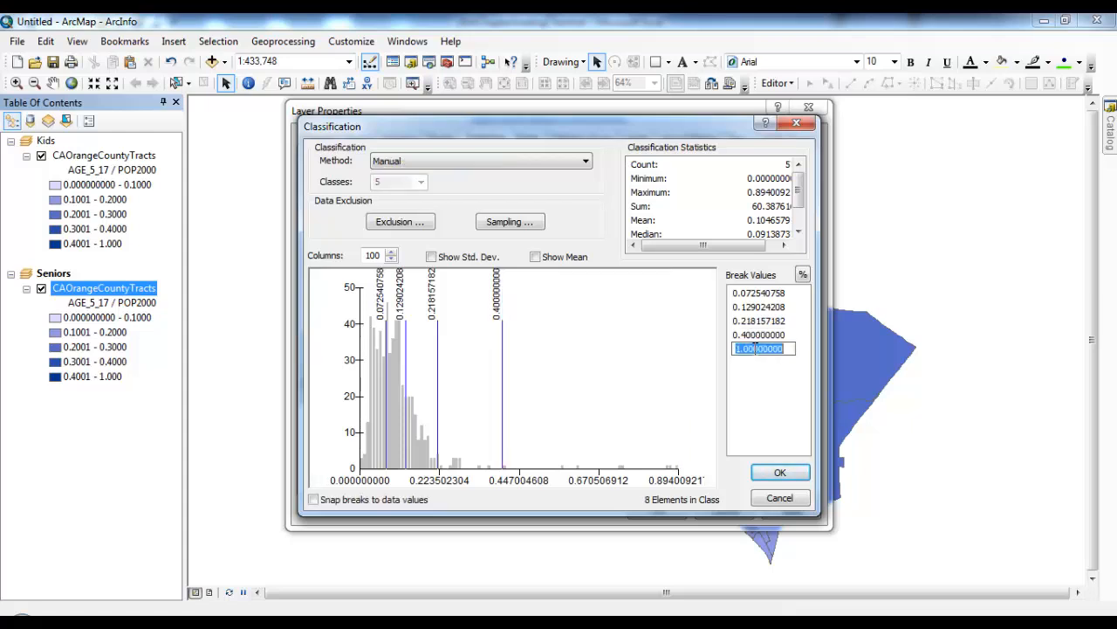
key(Up)
key(Up)
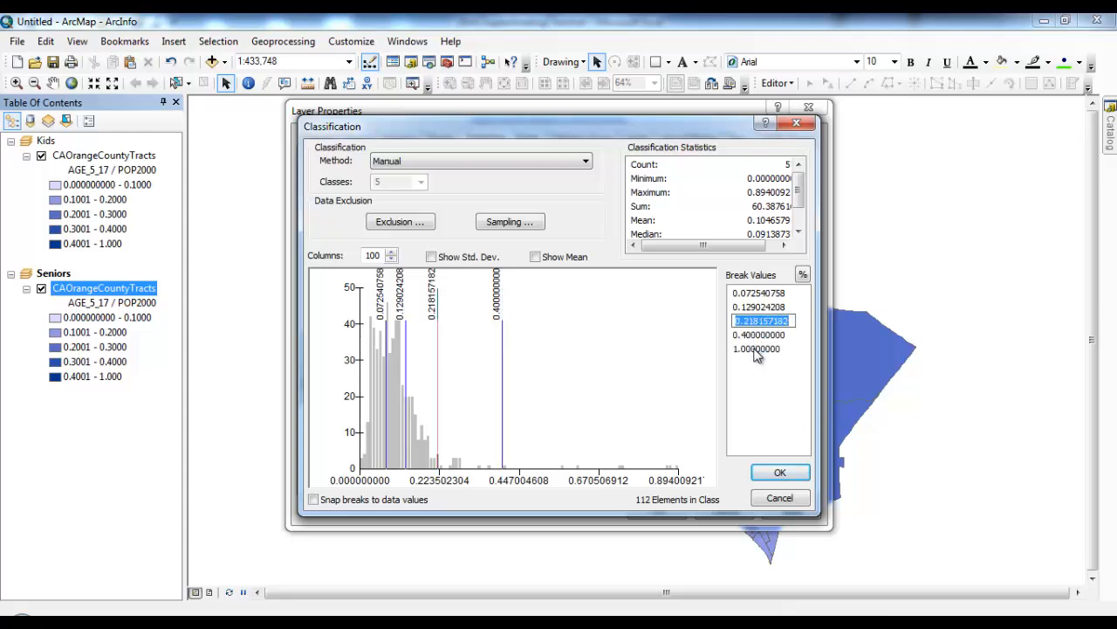
text(0.3)
key(Return)
key(Up)
text(.2)
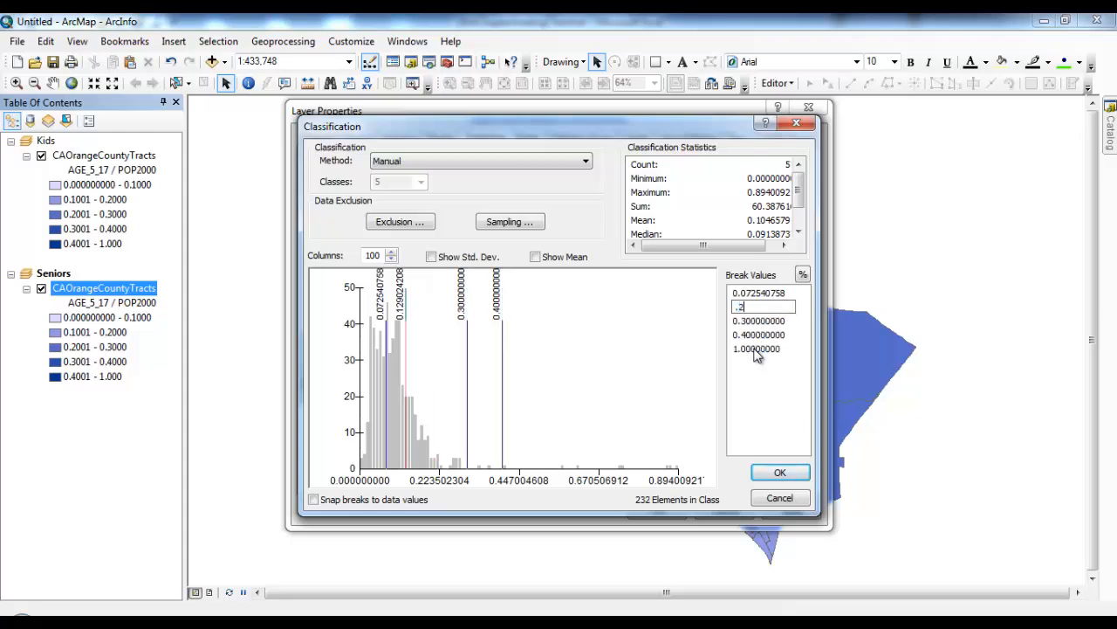
key(Return)
key(Up)
text(.1)
key(Return)
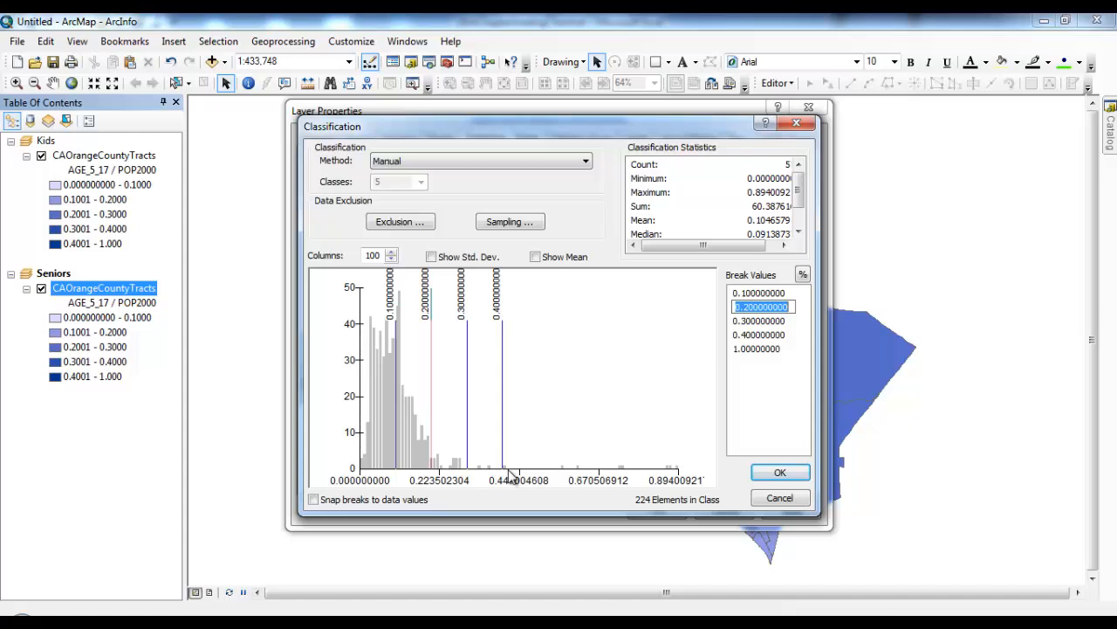
click(773, 477)
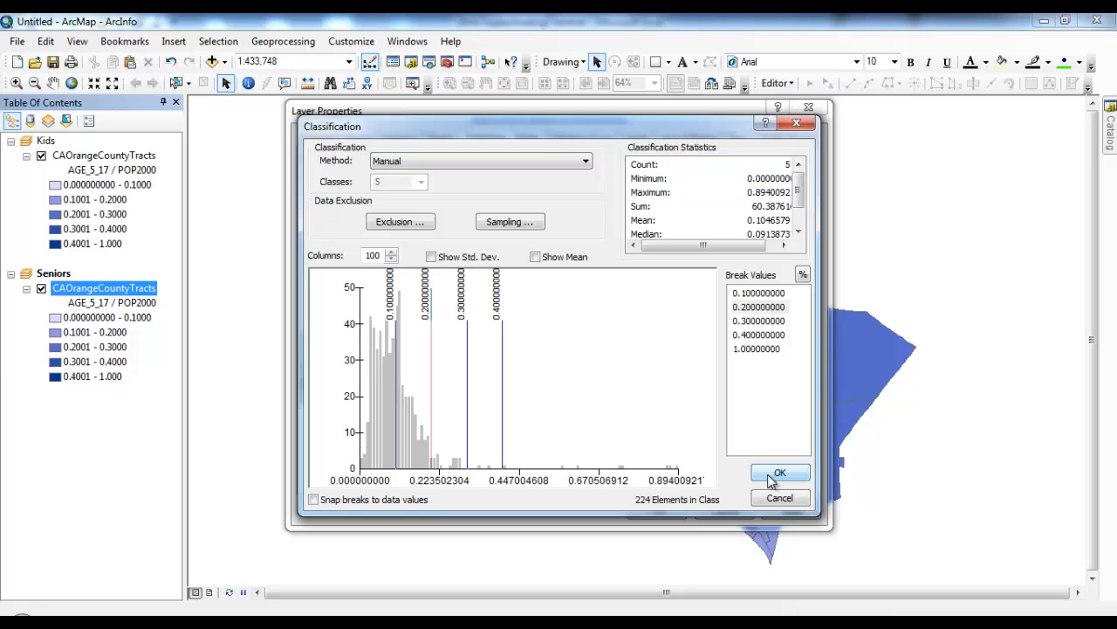
click(777, 477)
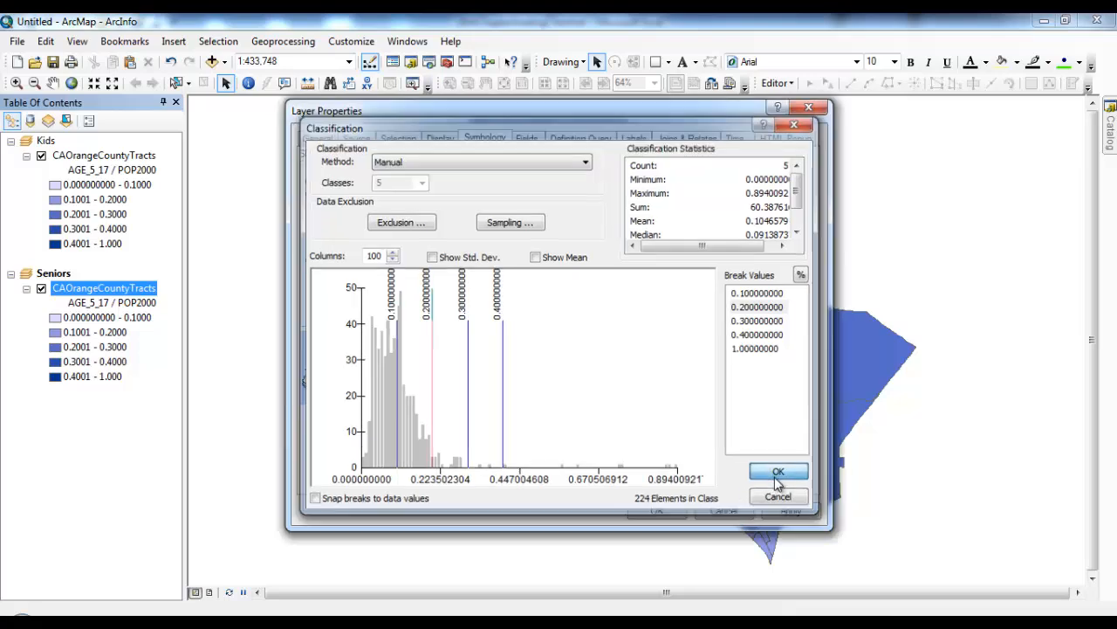
click(656, 510)
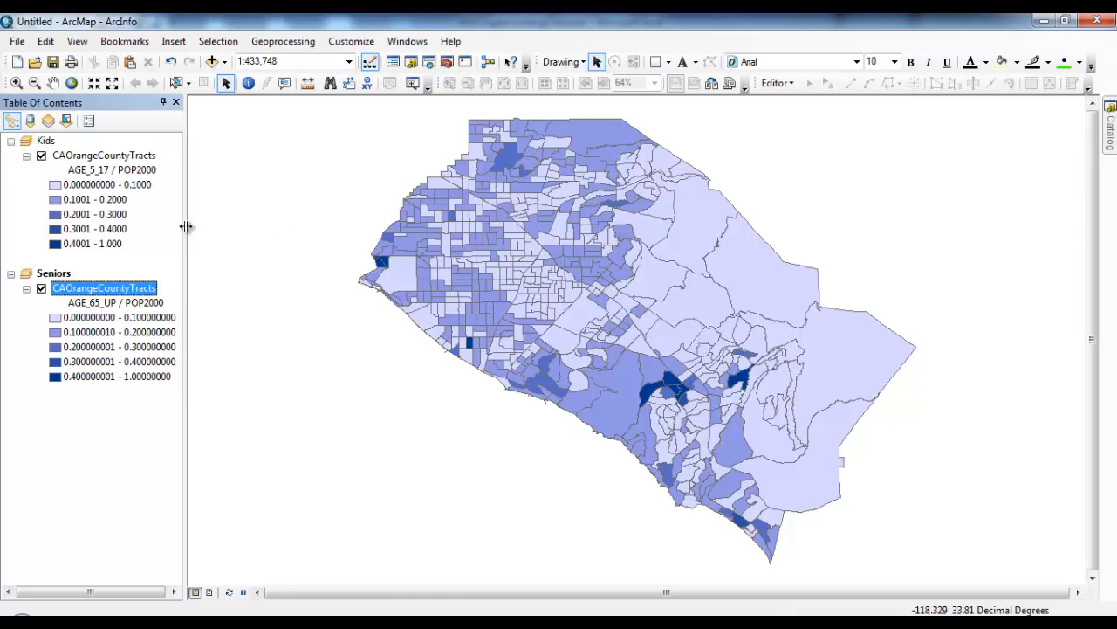
Step: Activate the Kids data frame
click(72, 159)
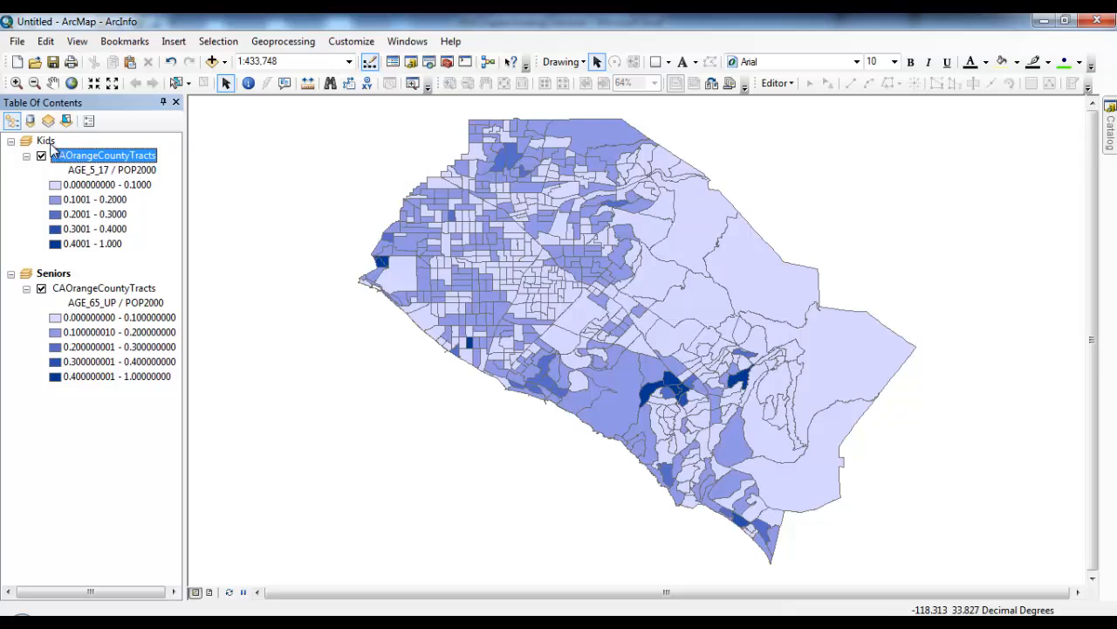
right_click(50, 144)
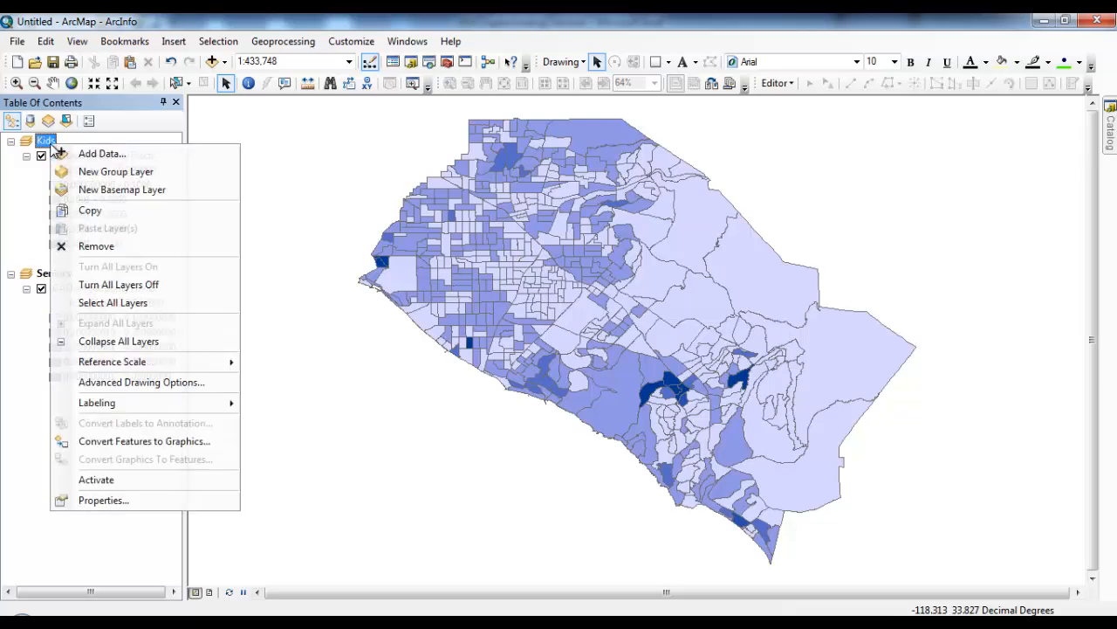
click(134, 479)
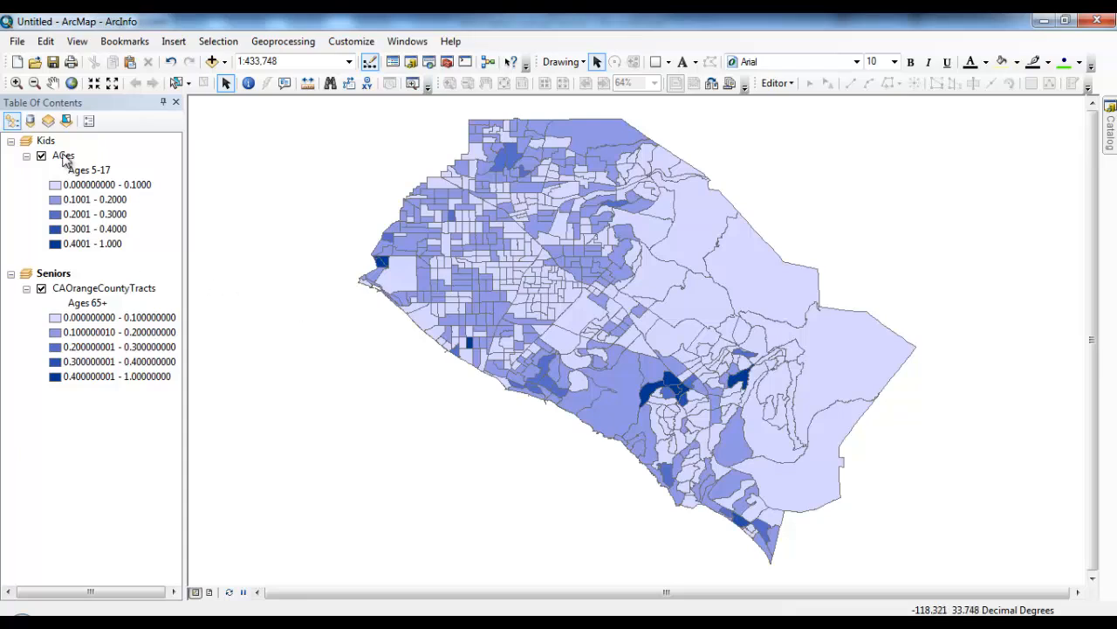
Step: Switch to layout view and change the page's paper orientation to Portrait
click(81, 44)
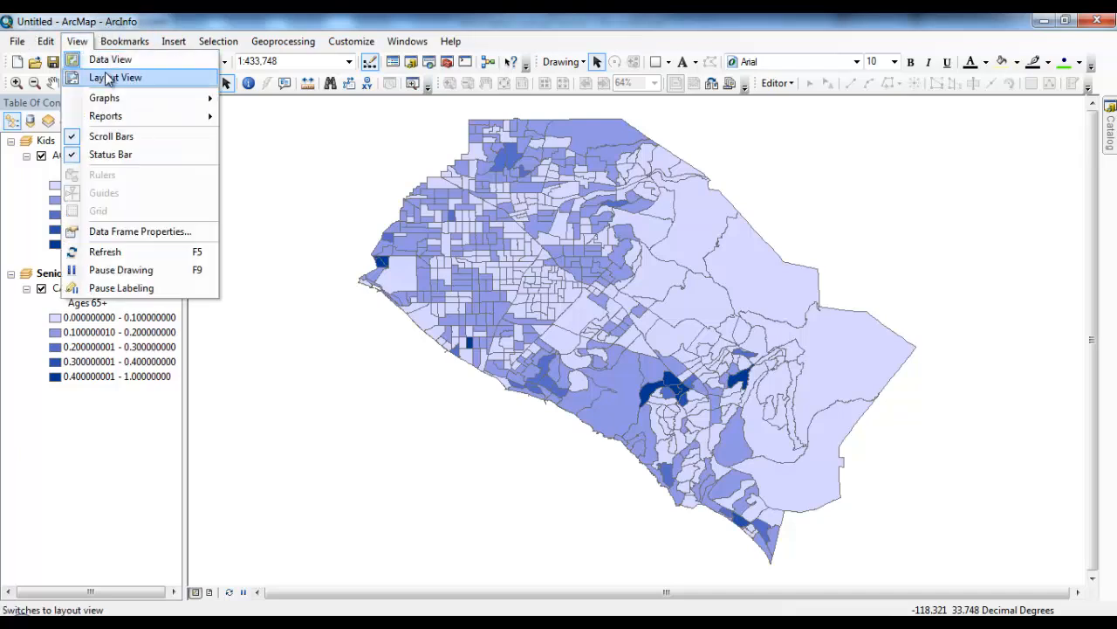
click(109, 78)
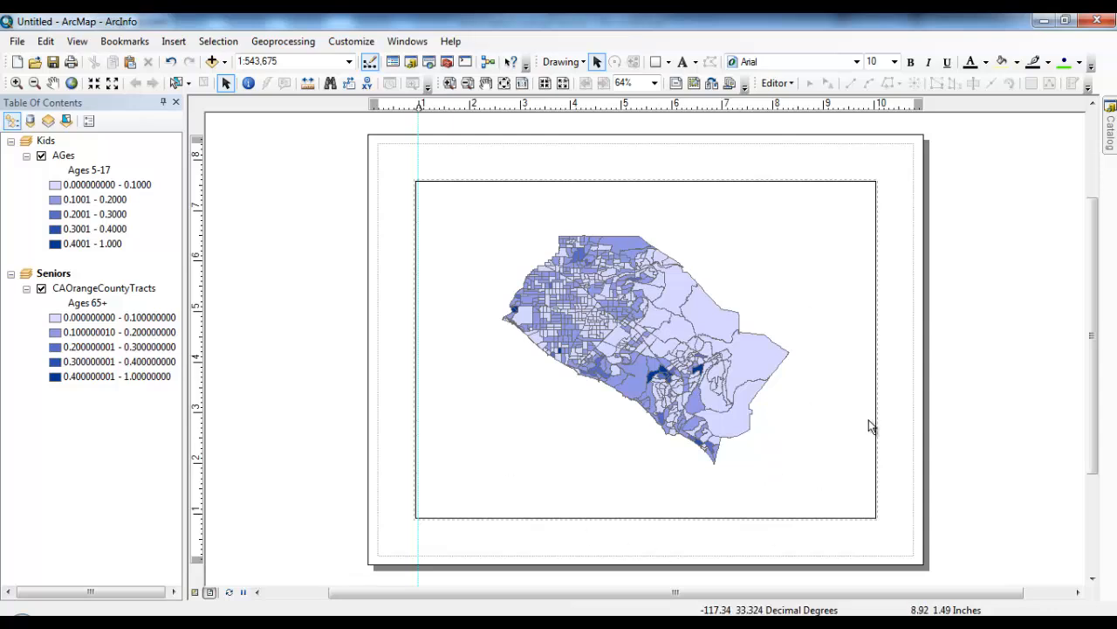
right_click(645, 164)
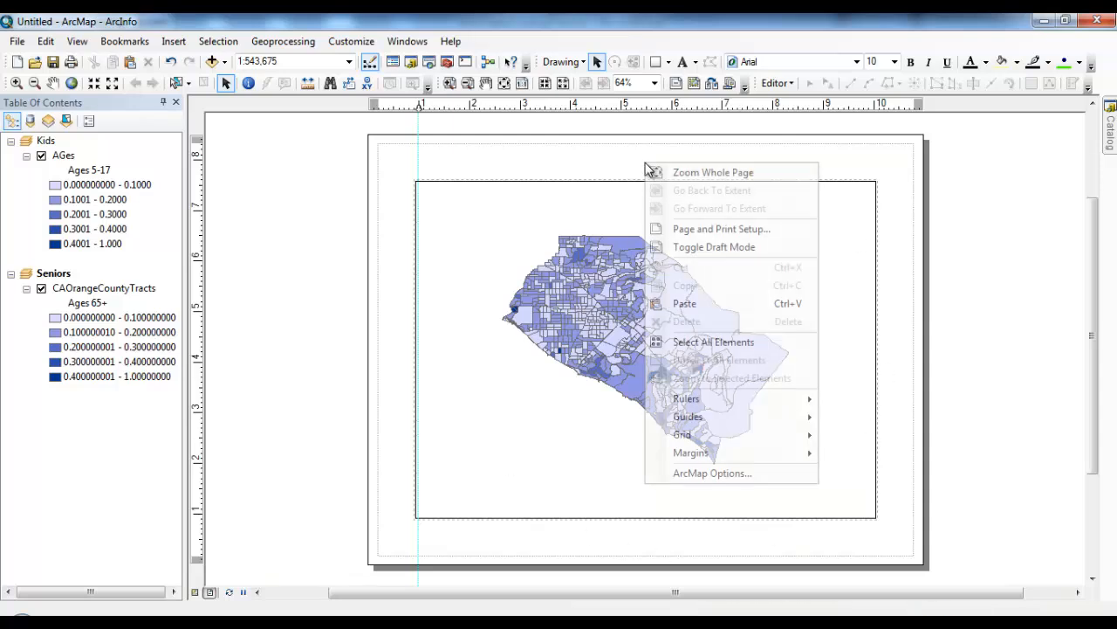
click(690, 229)
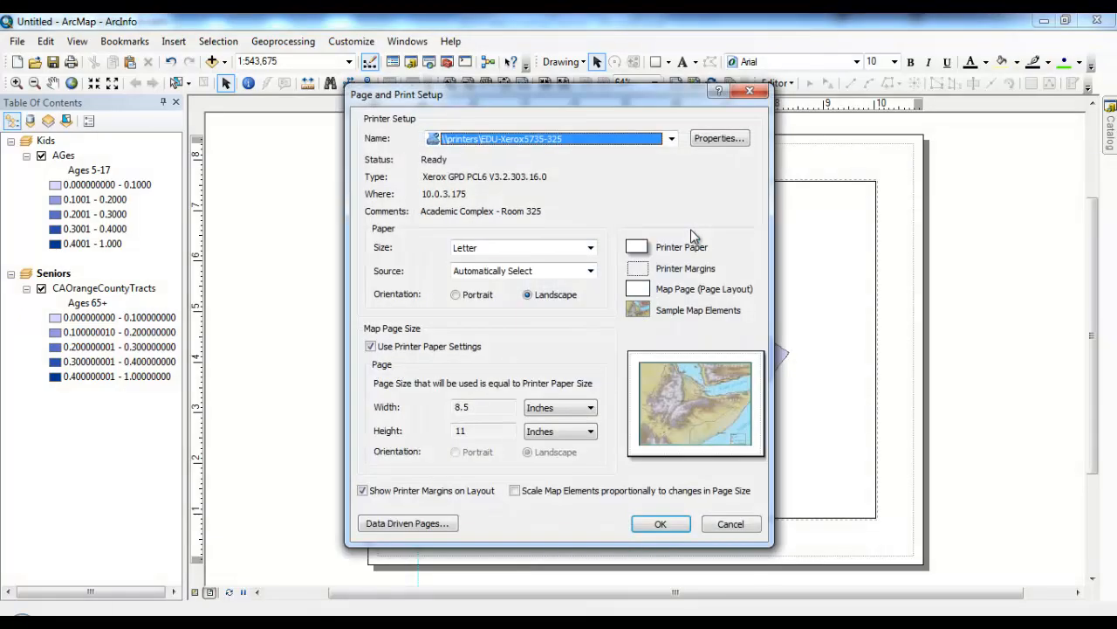
click(456, 295)
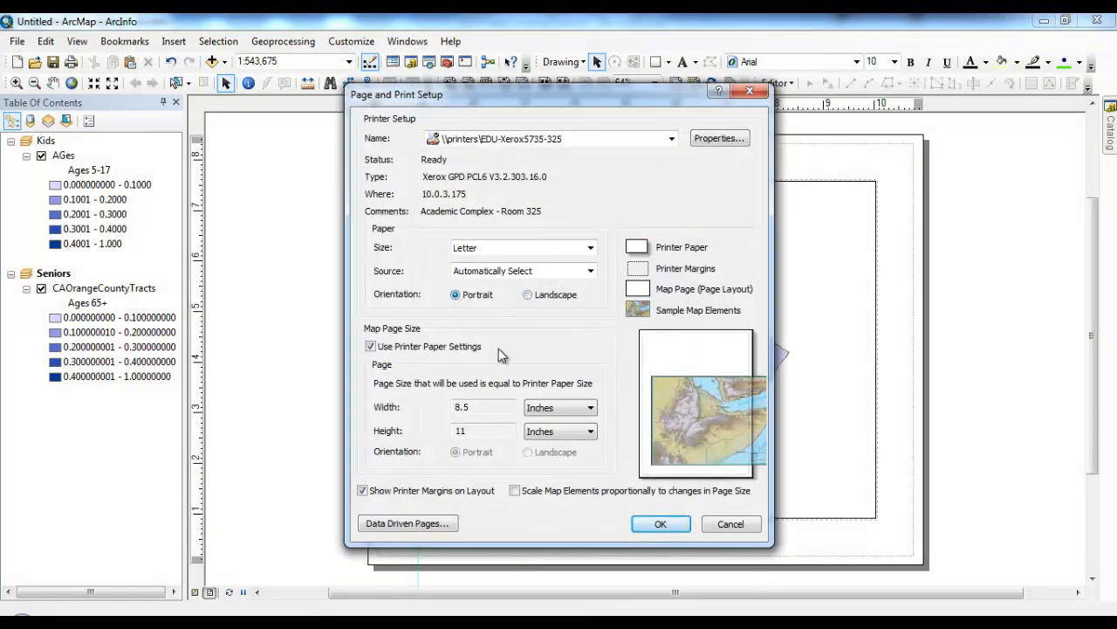
click(661, 527)
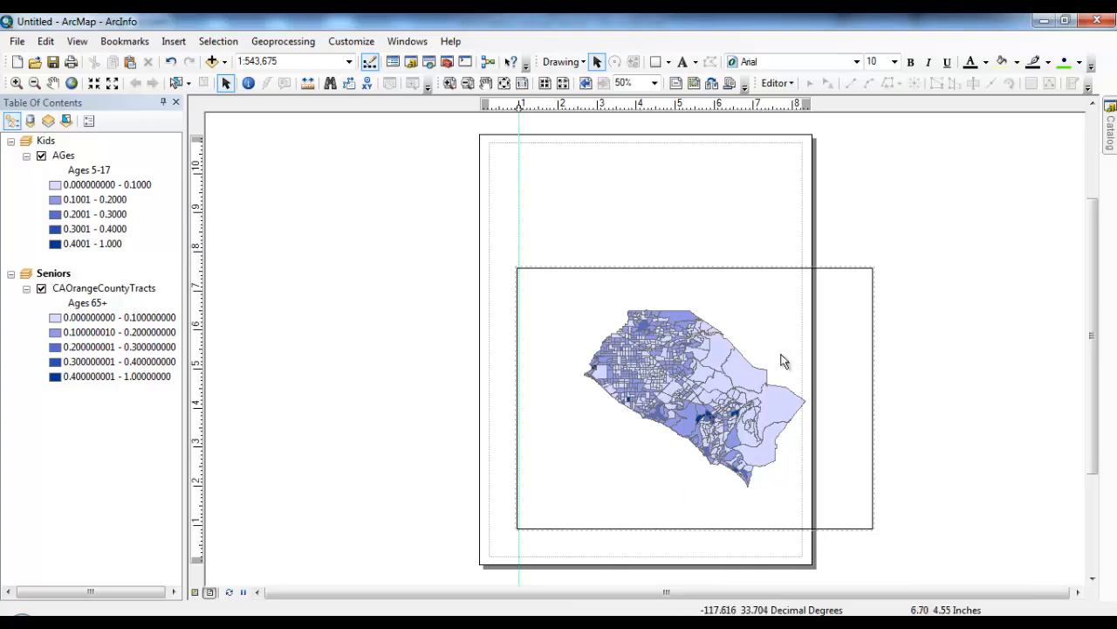
Step: Move the Seniors data frame to the upper part of the page and shrink it to about 4.9 by 3.5 inches
click(788, 277)
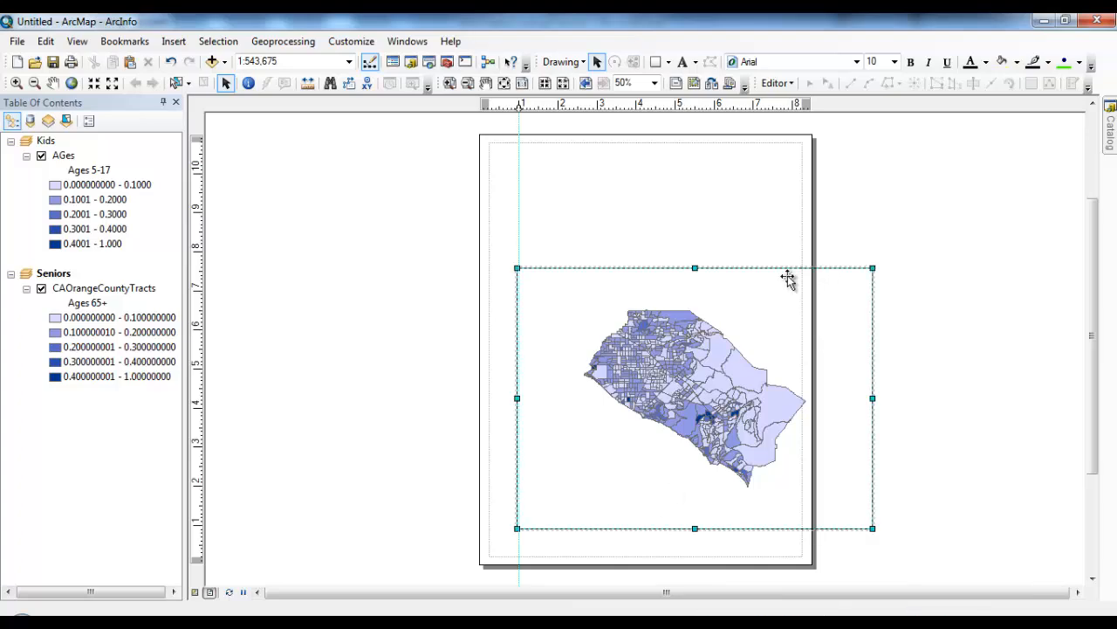
drag(786, 276, 782, 163)
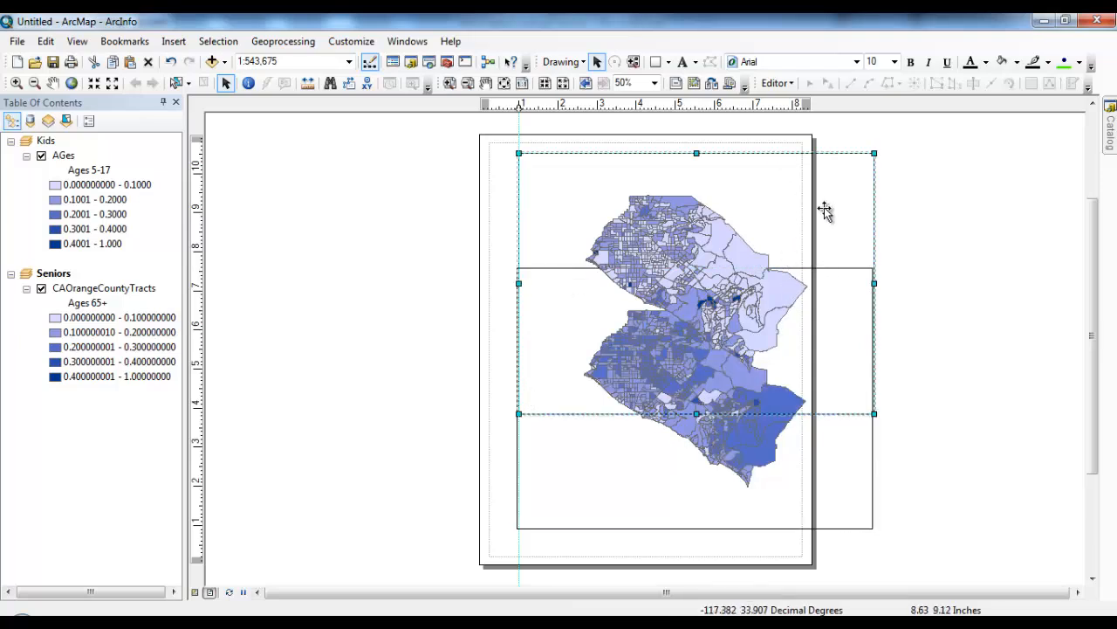
drag(874, 282, 710, 282)
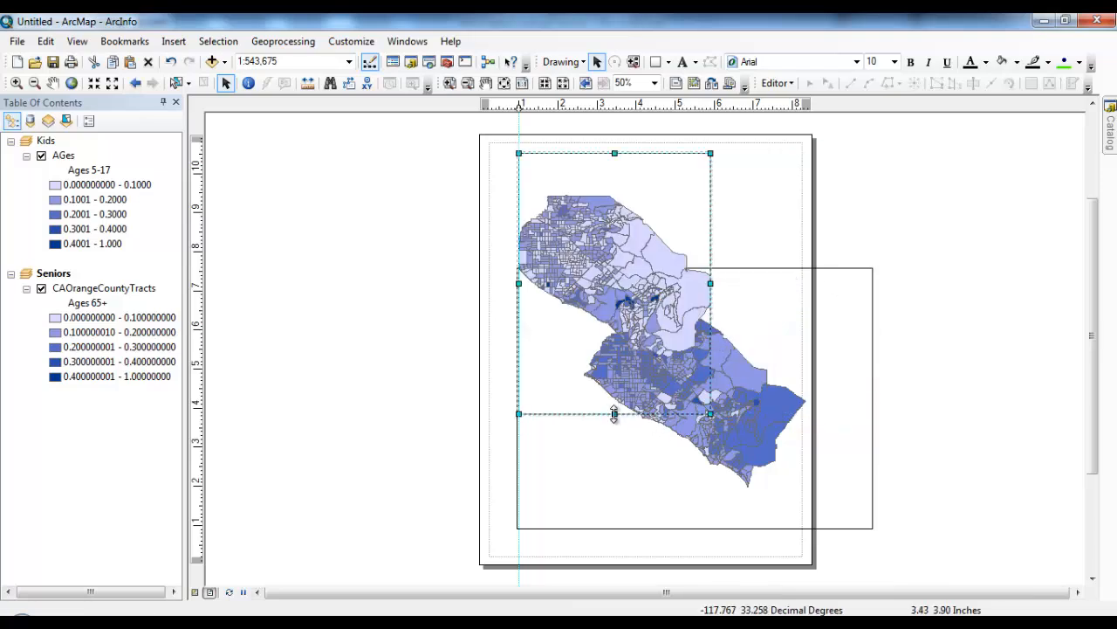
drag(615, 414, 614, 291)
Step: Shrink the Kids data frame to about 5.3 by 3.5 inches in the lower part of the page
click(794, 448)
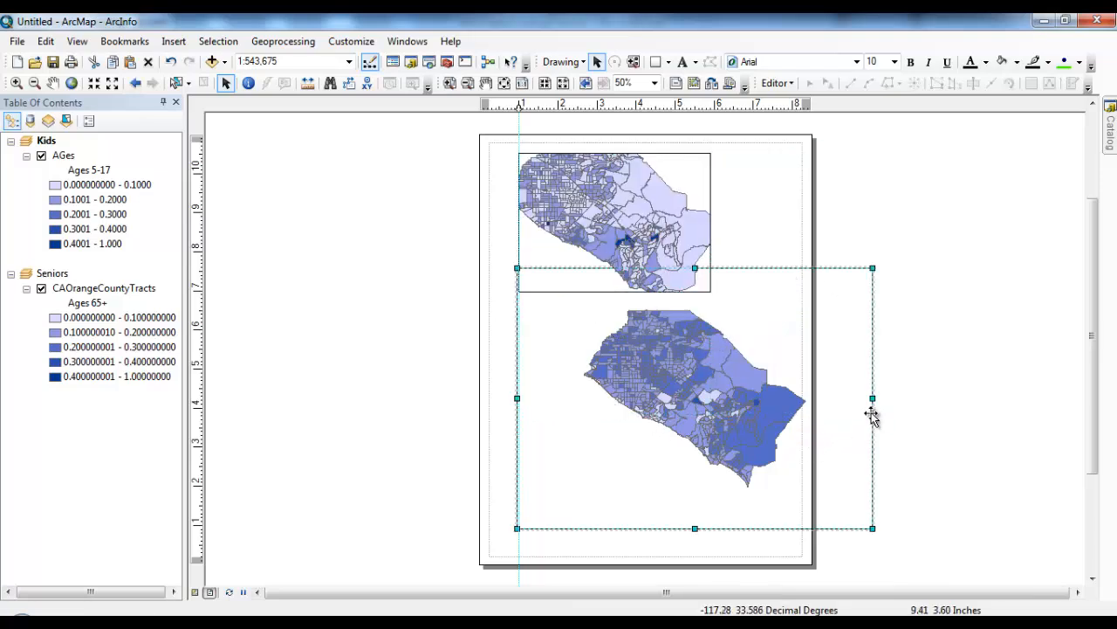
drag(873, 398, 723, 417)
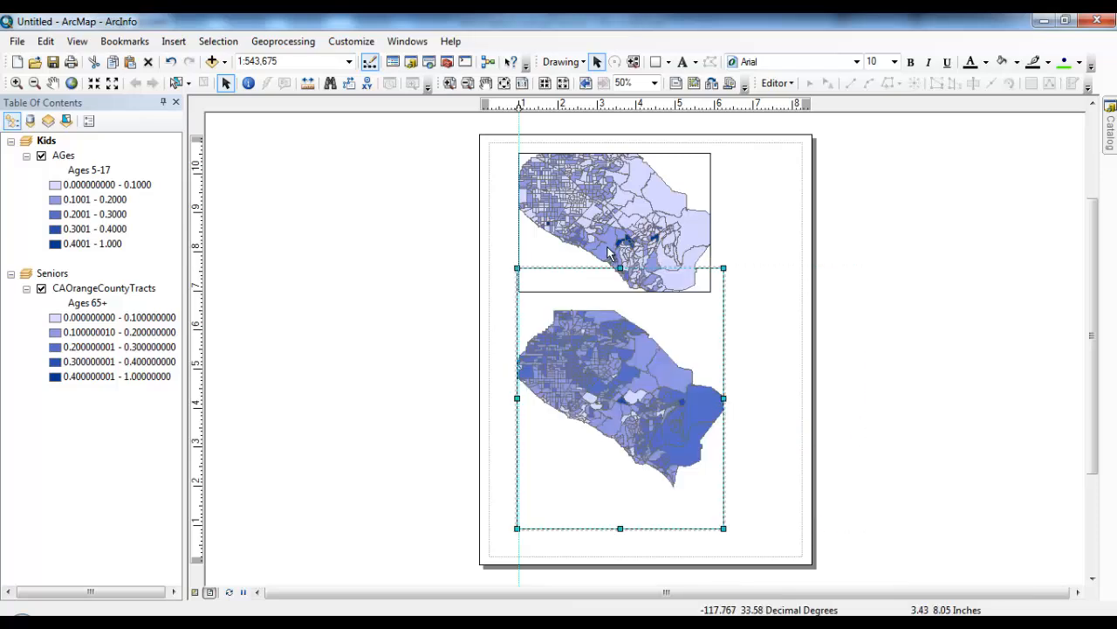
drag(620, 268, 619, 392)
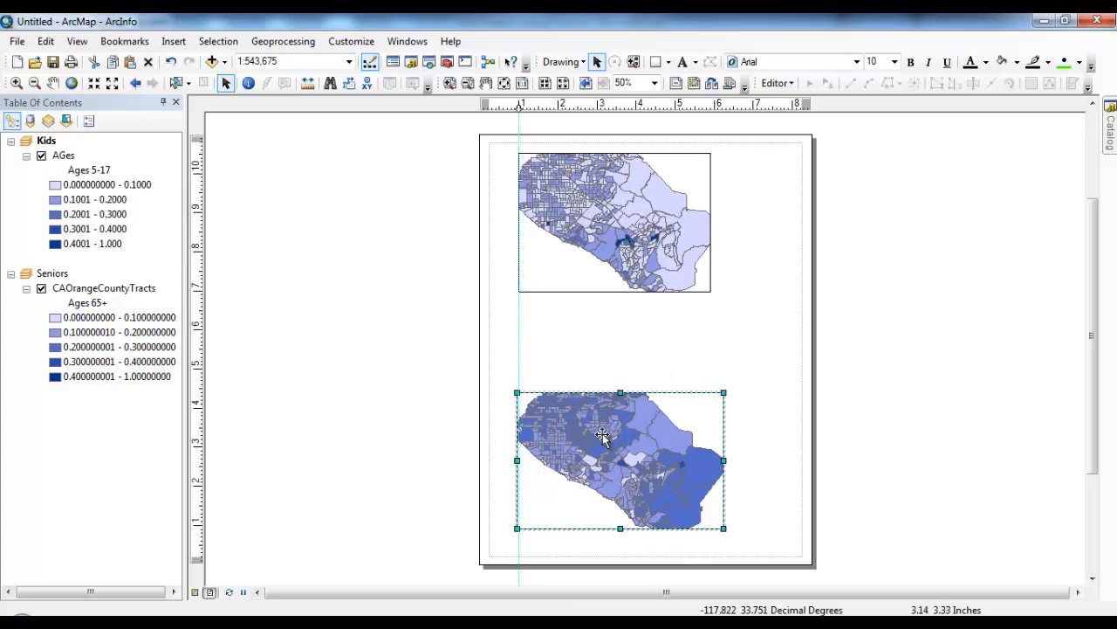
Step: Overlay the Seniors frame on the Kids frame to match their size, about 5.2 by 3.5 inches, and return it to the upper page
click(672, 243)
drag(671, 240, 726, 457)
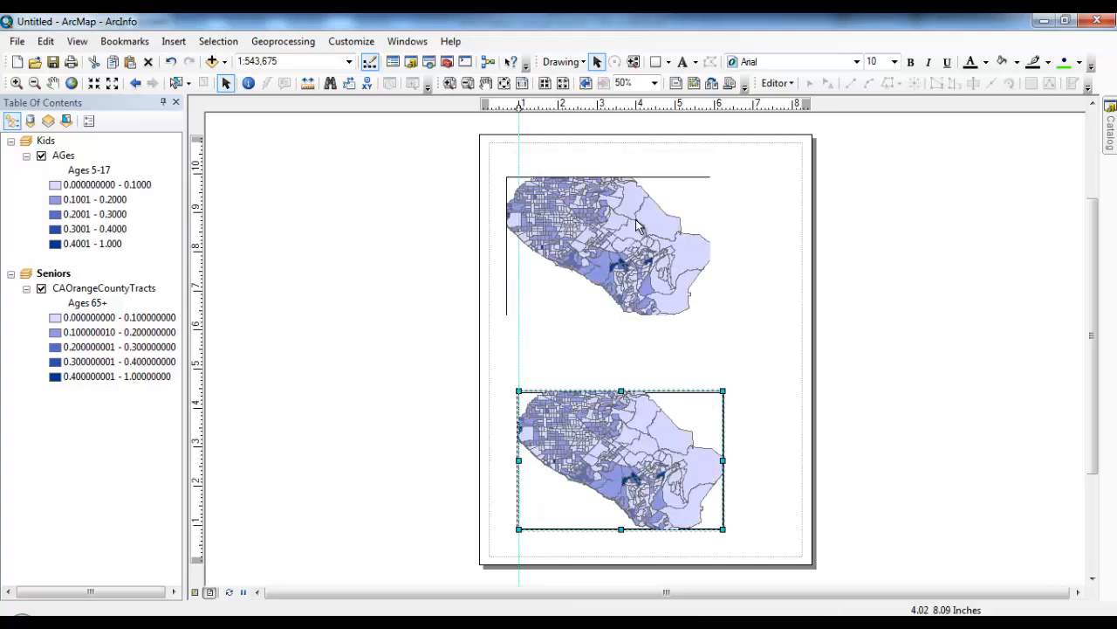
drag(643, 229, 645, 236)
click(645, 239)
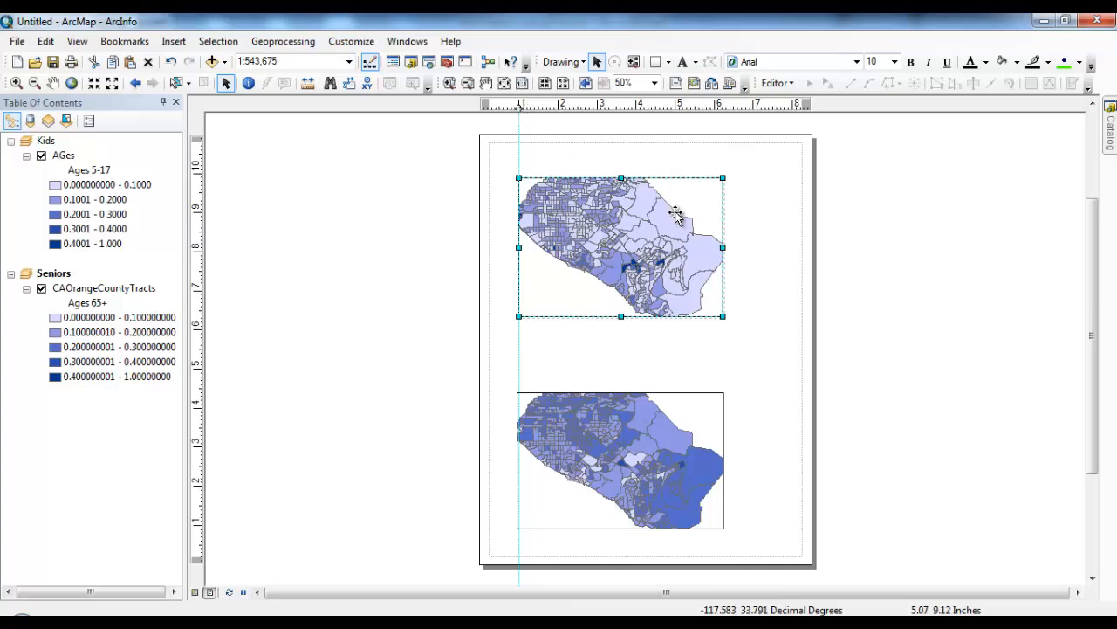
Step: Shift the Seniors and Kids data frames right so their left edges sit at about 1.7 and 2 inches
drag(653, 230, 683, 233)
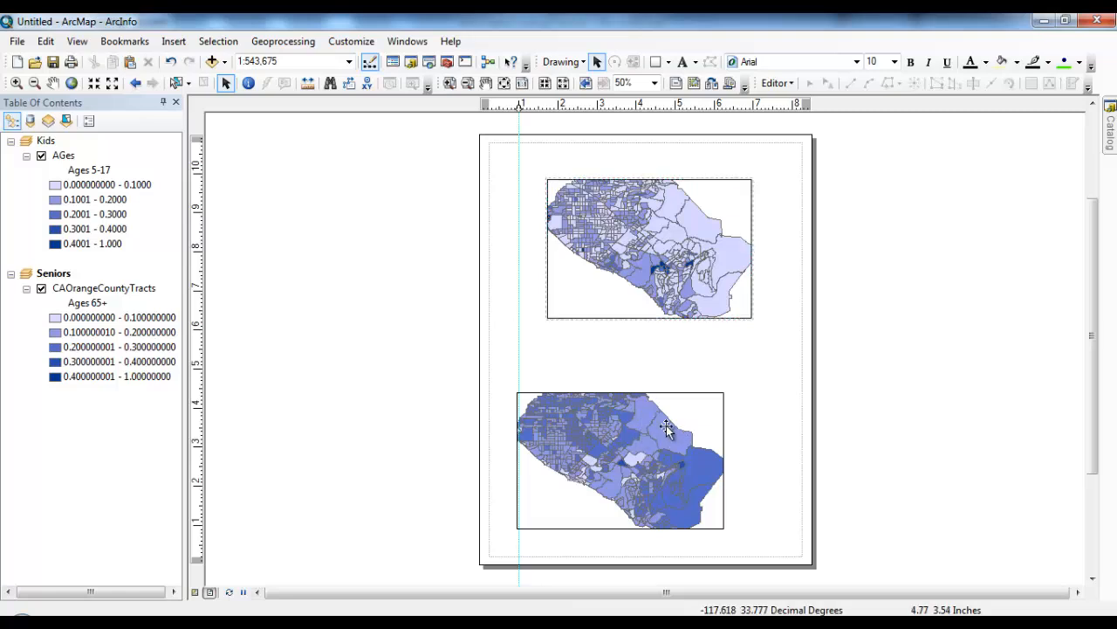
click(666, 425)
drag(666, 426, 707, 427)
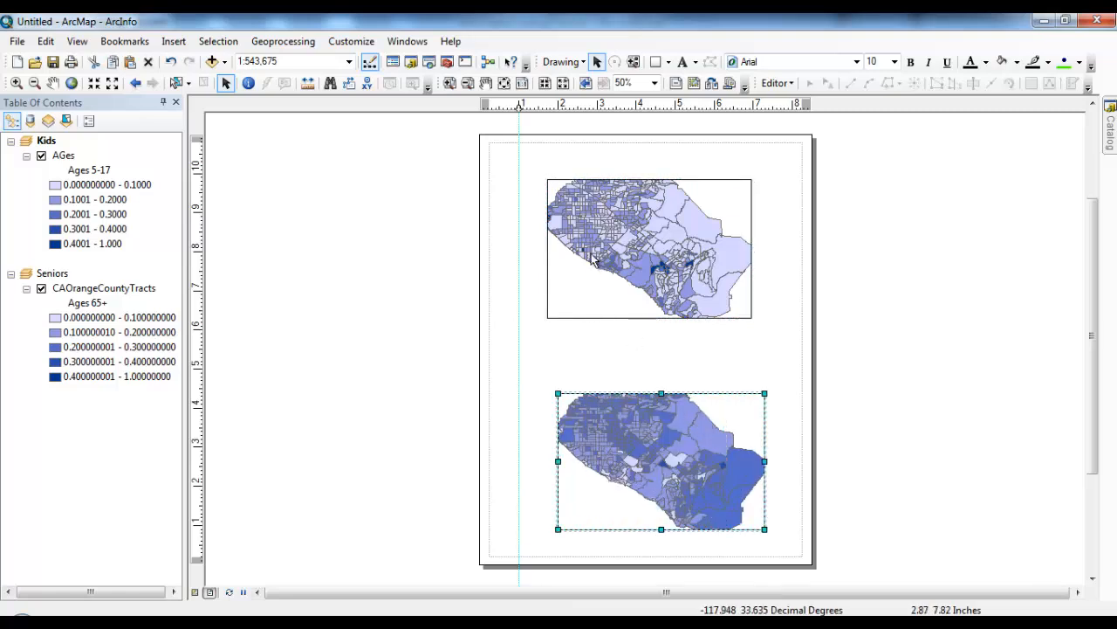
Step: Remove the vertical guide at 1 inch and add a vertical guide at 0.5 inch
click(519, 105)
drag(519, 104, 516, 172)
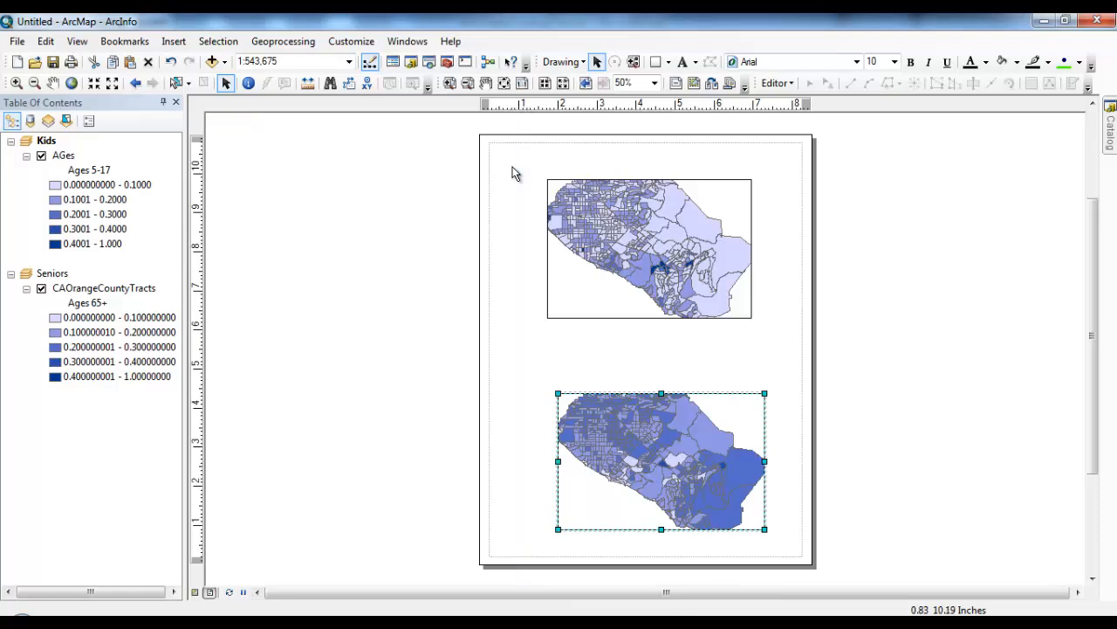
click(499, 105)
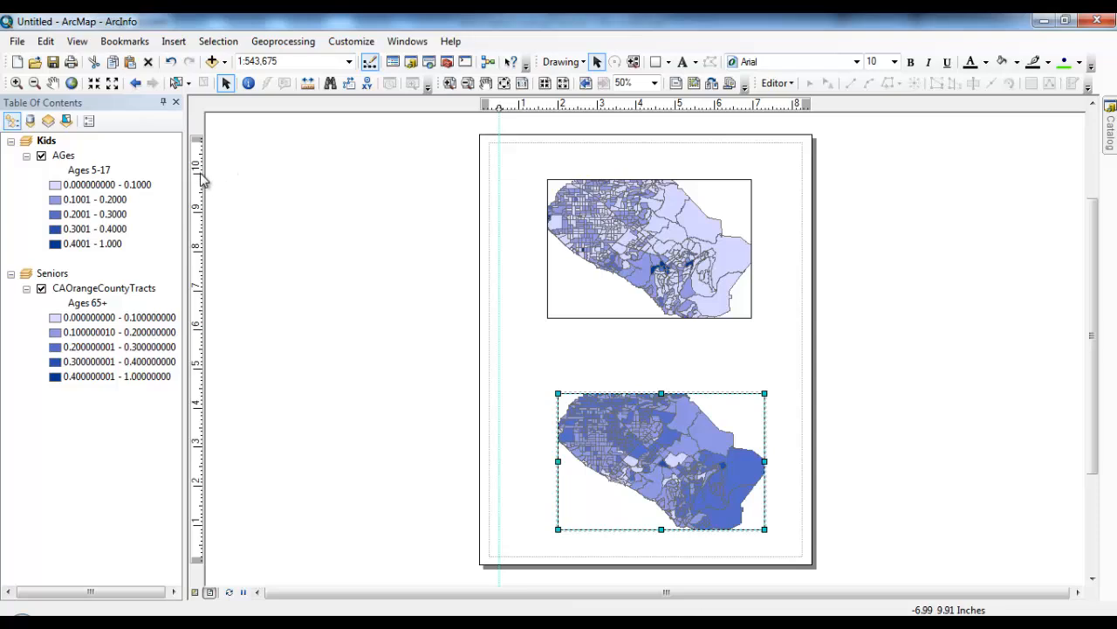
Step: Add two horizontal guides and position them at 9.5 and 5.5 inches on the vertical ruler
click(200, 213)
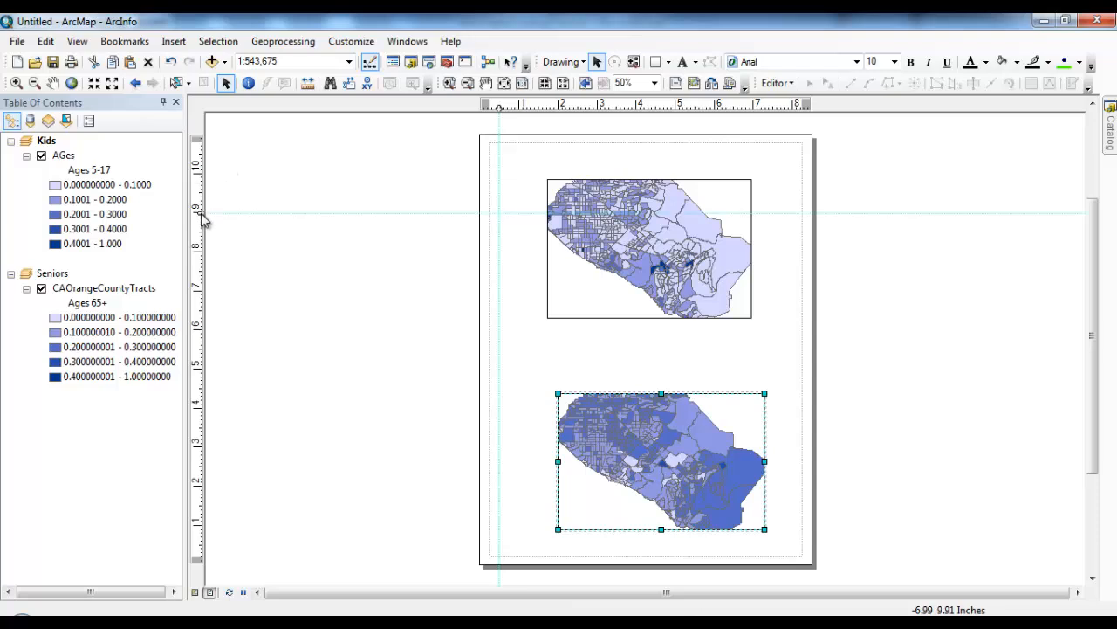
click(200, 368)
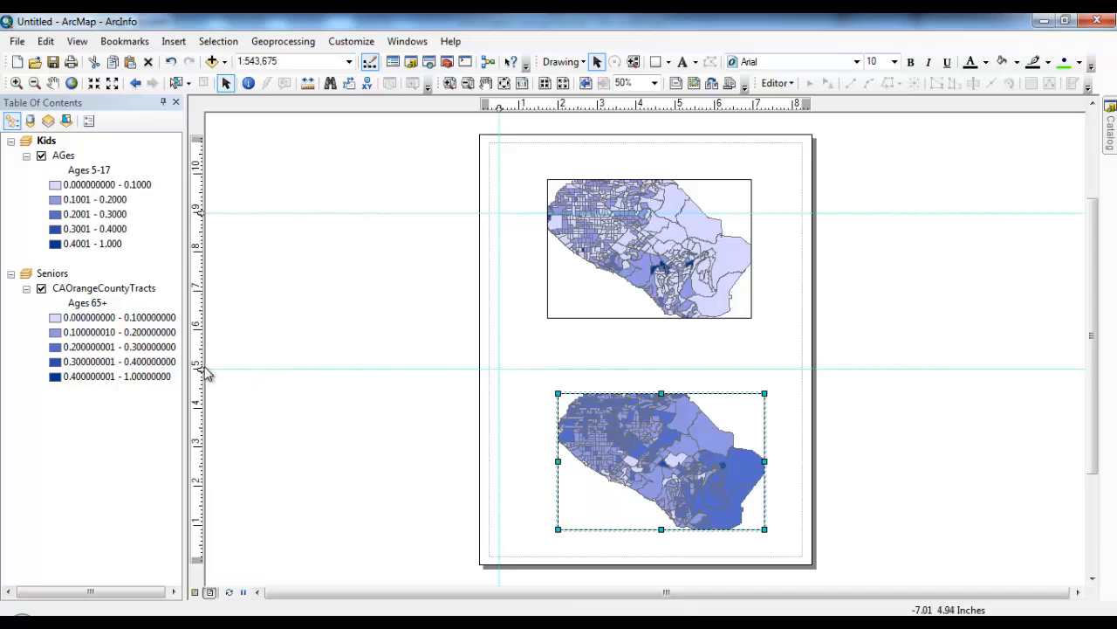
drag(200, 210, 199, 193)
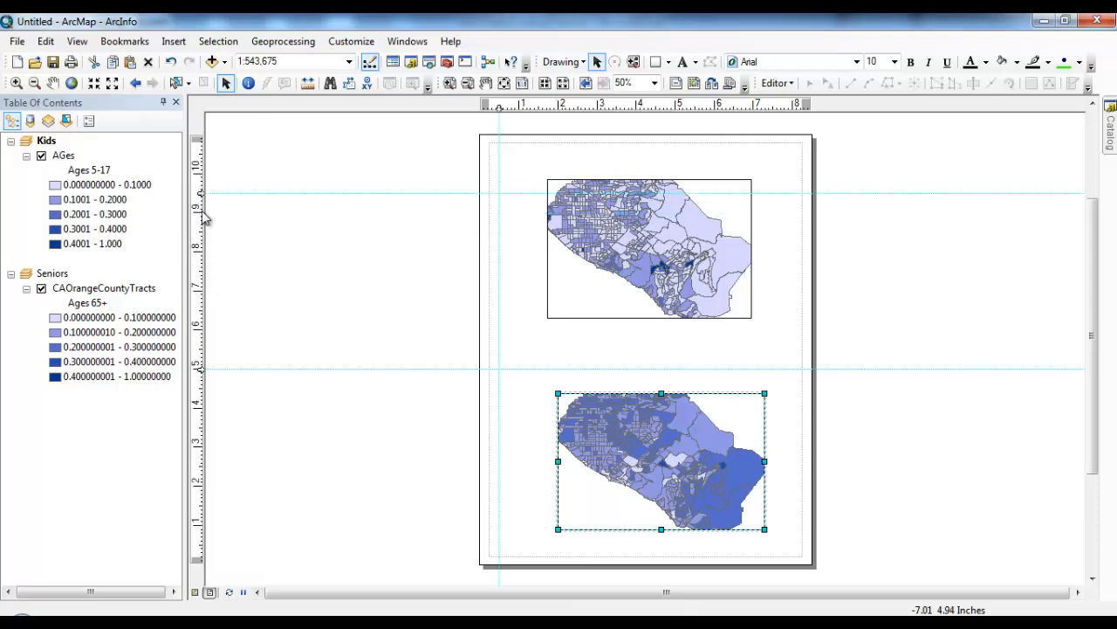
drag(200, 367, 200, 348)
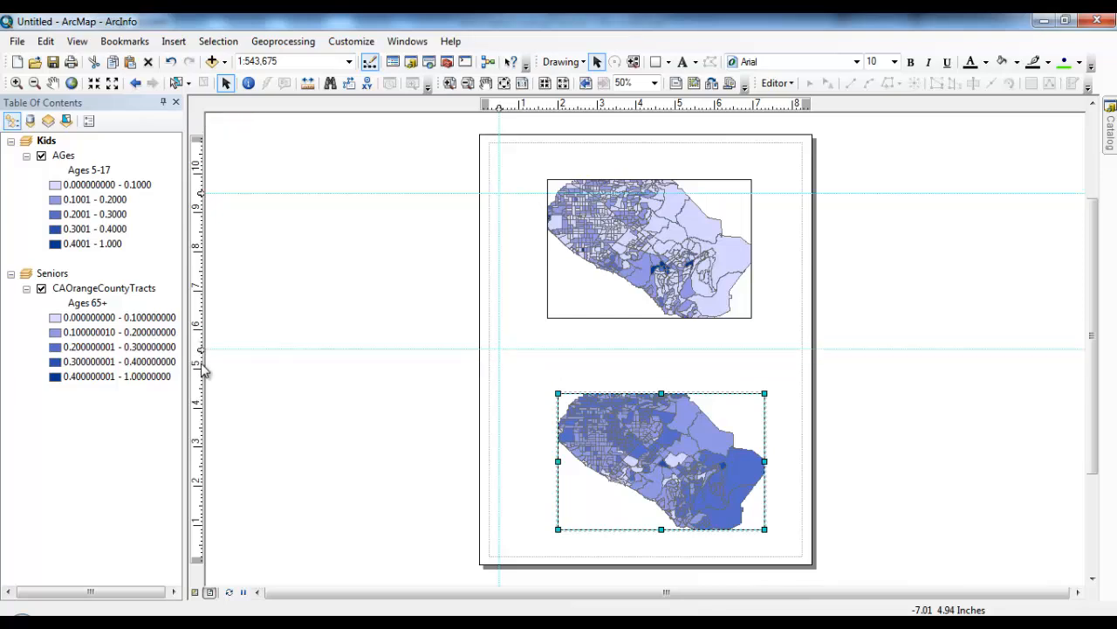
Step: Add horizontal guides at 5 inches and 1 inch, and a vertical guide at 6 inches
click(199, 368)
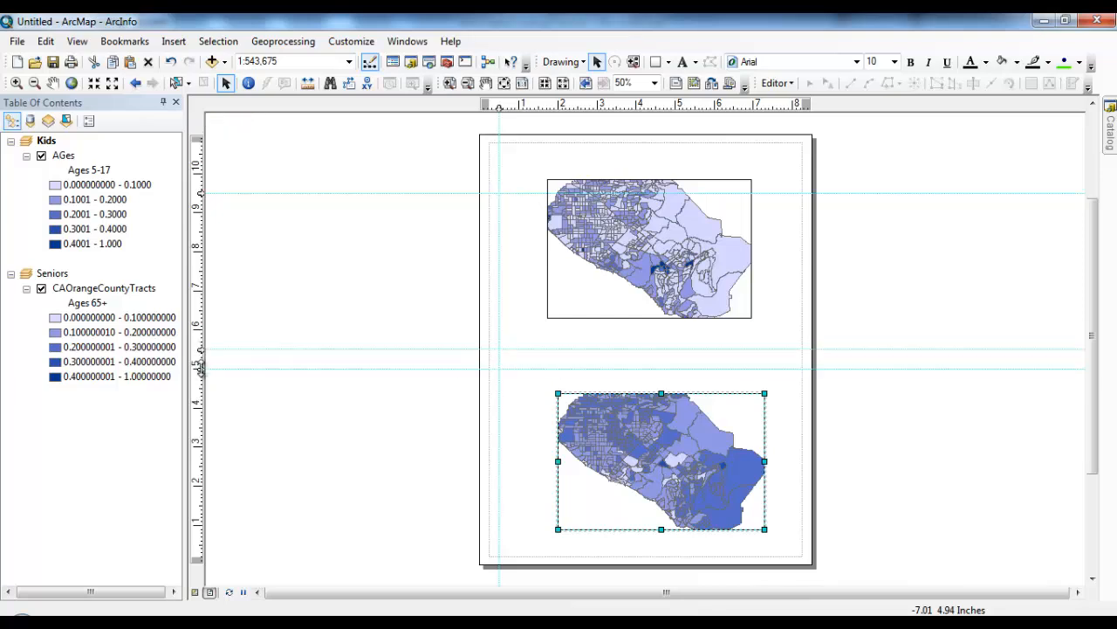
click(199, 525)
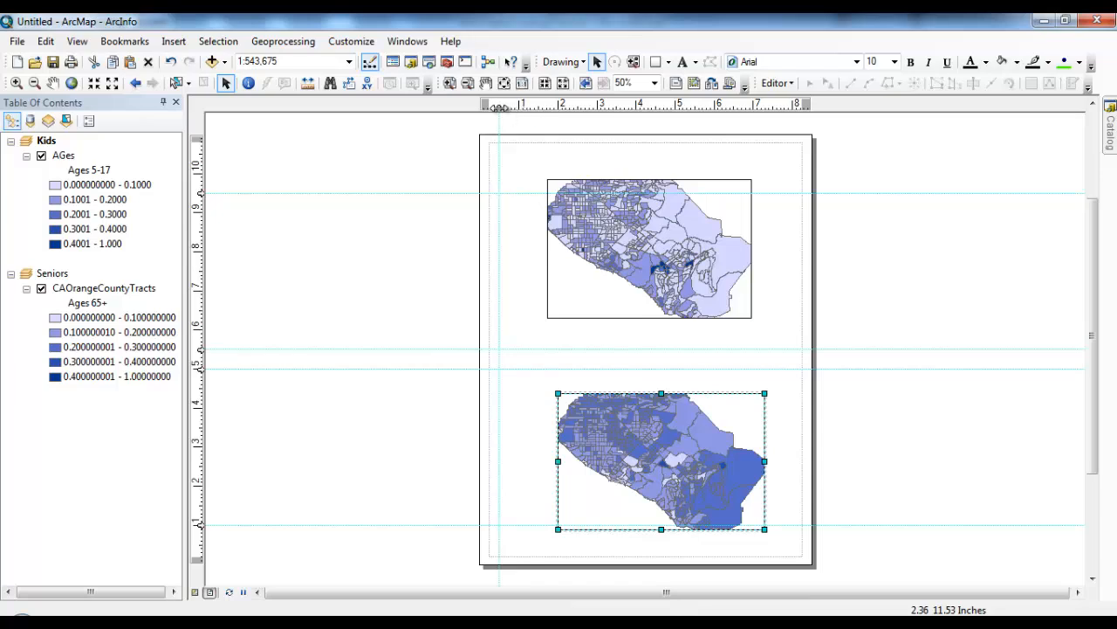
click(715, 105)
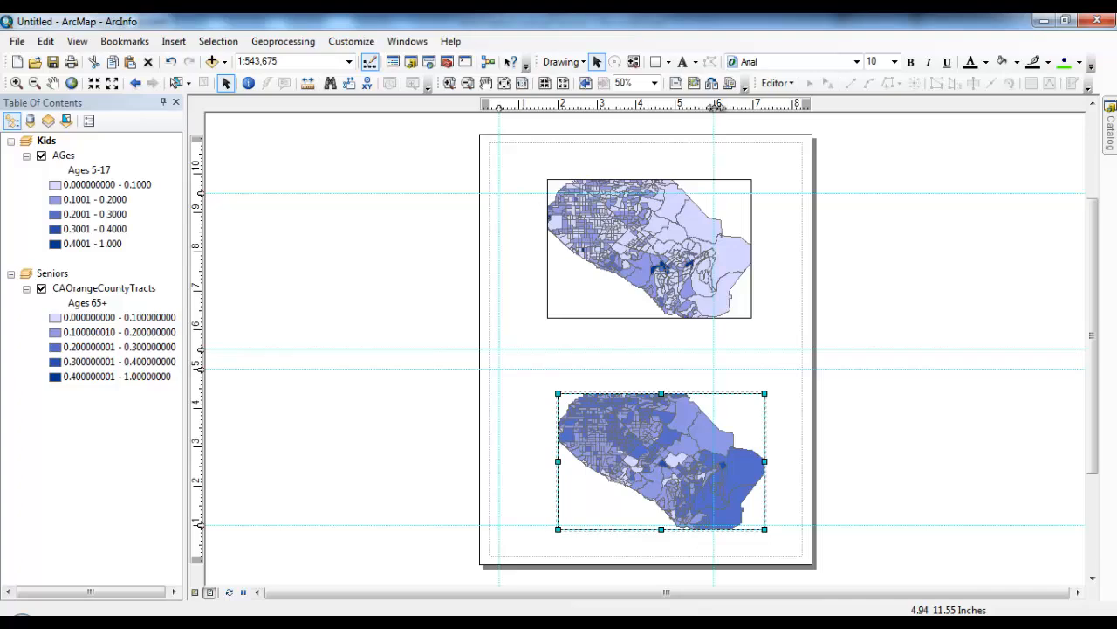
Step: Move and resize the upper (Seniors) data frame to fill the guides at 0.5 and 6 inches horizontally and 9.5 and 5.5 inches vertically
click(678, 253)
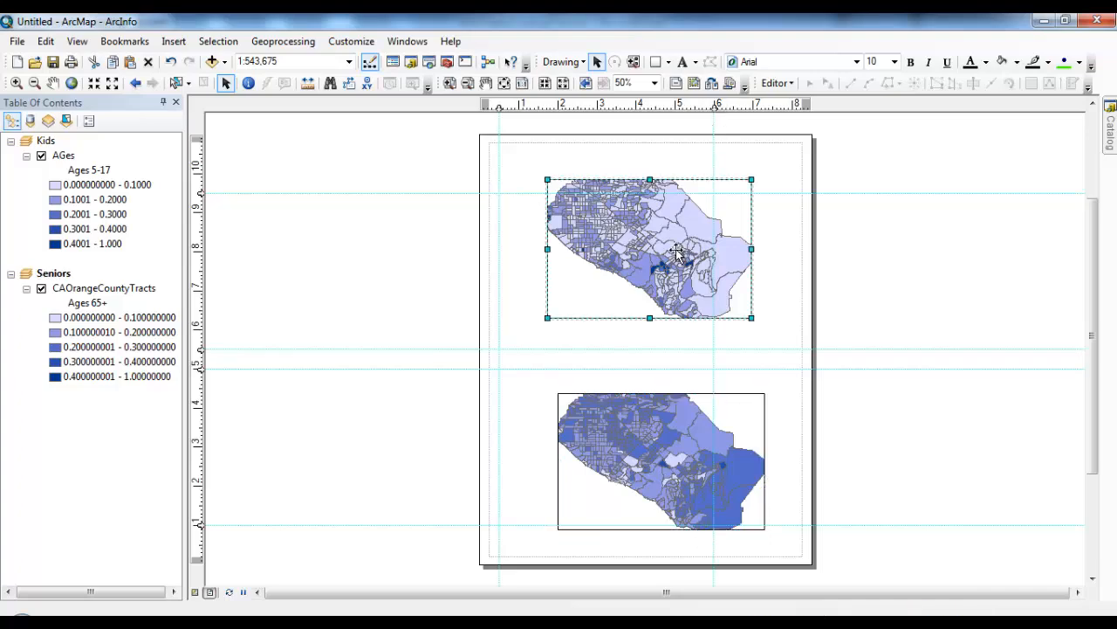
drag(677, 253, 632, 271)
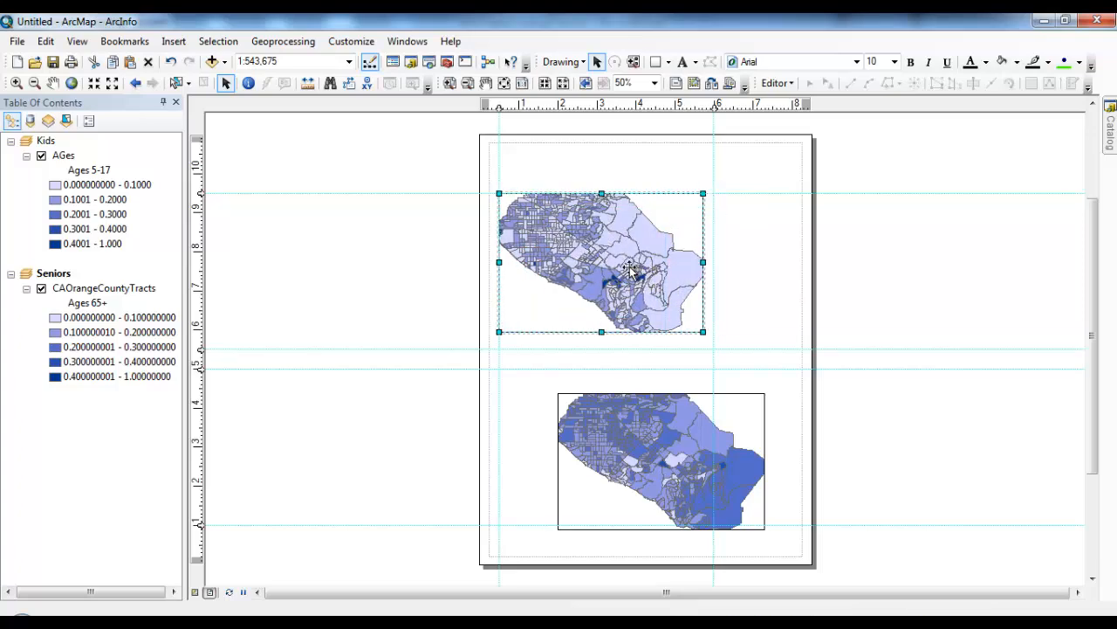
drag(703, 332, 712, 350)
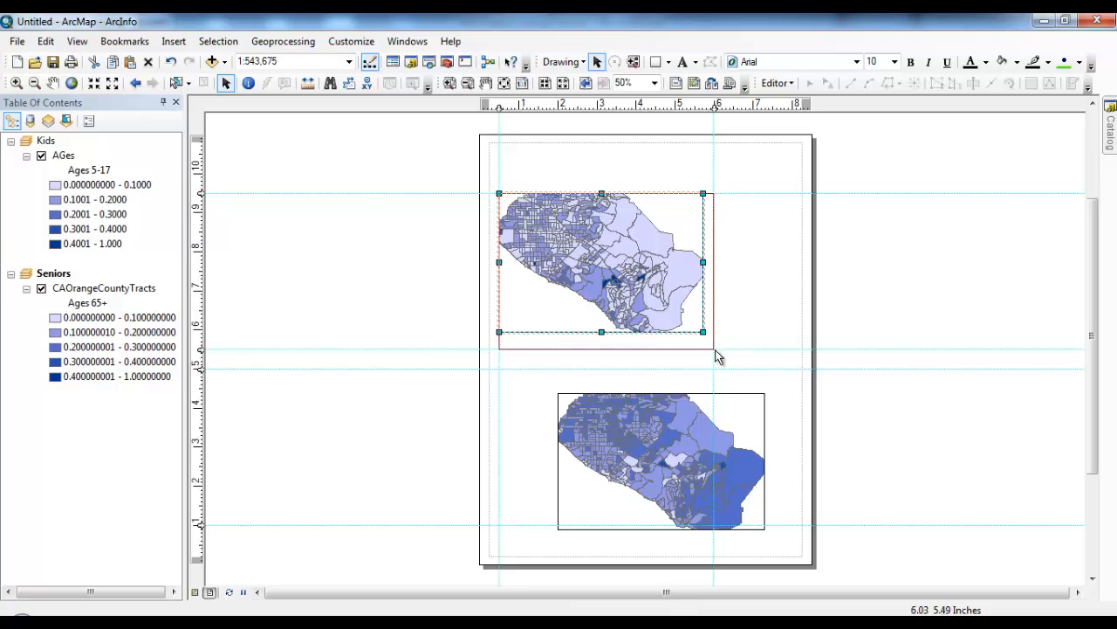
drag(718, 356, 716, 352)
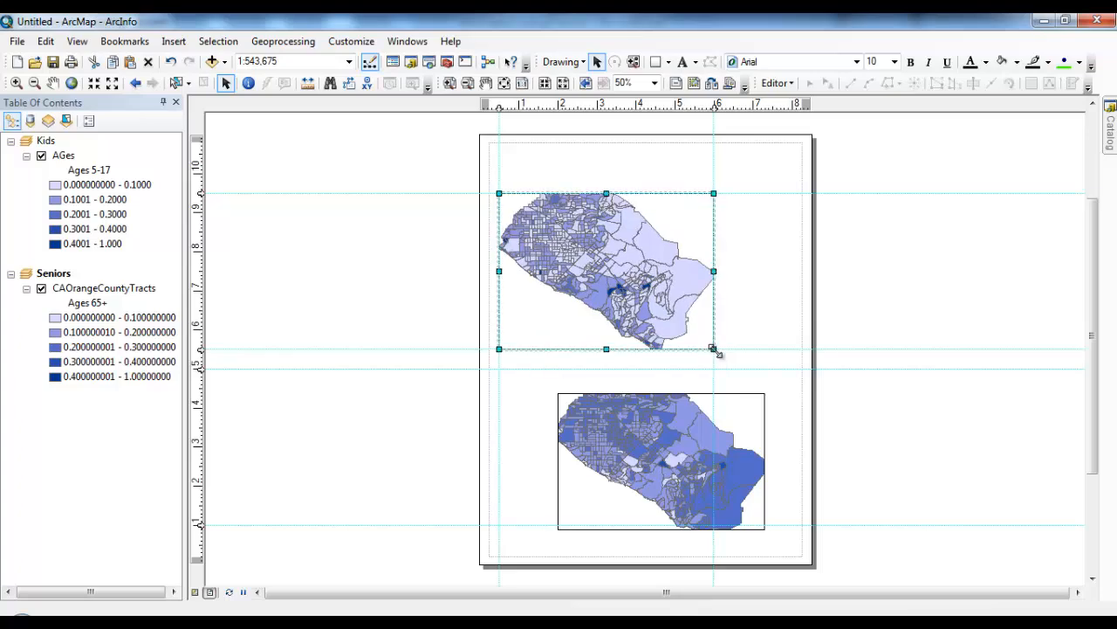
Step: Move and resize the lower (Kids) data frame to fill the guides at 0.5 and 6 inches horizontally and 5 and 1 inches vertically
click(681, 424)
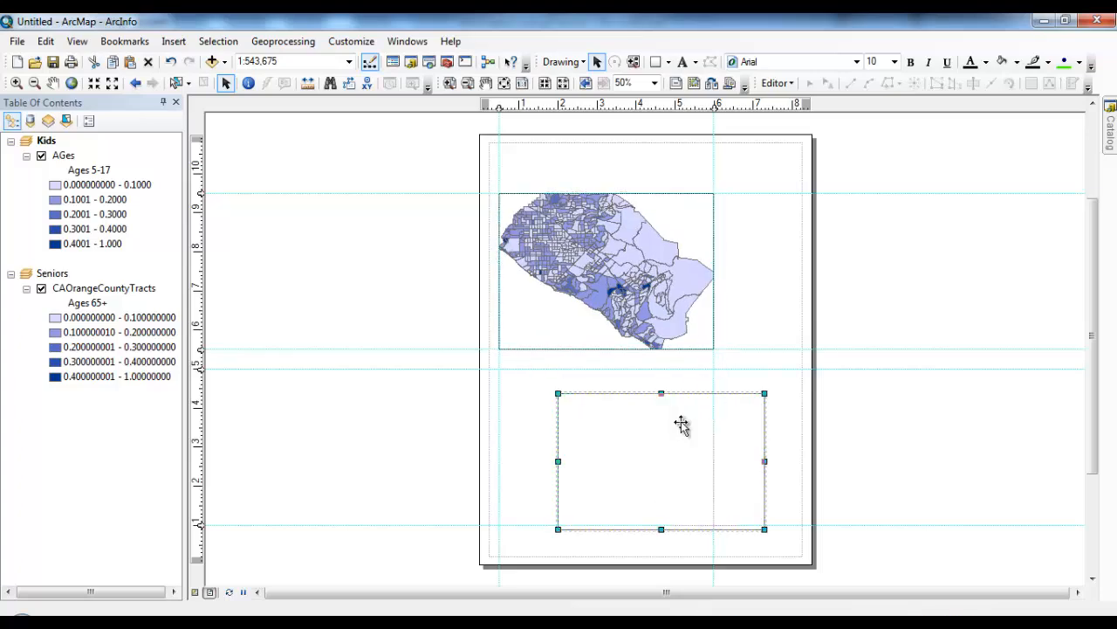
drag(681, 424, 622, 400)
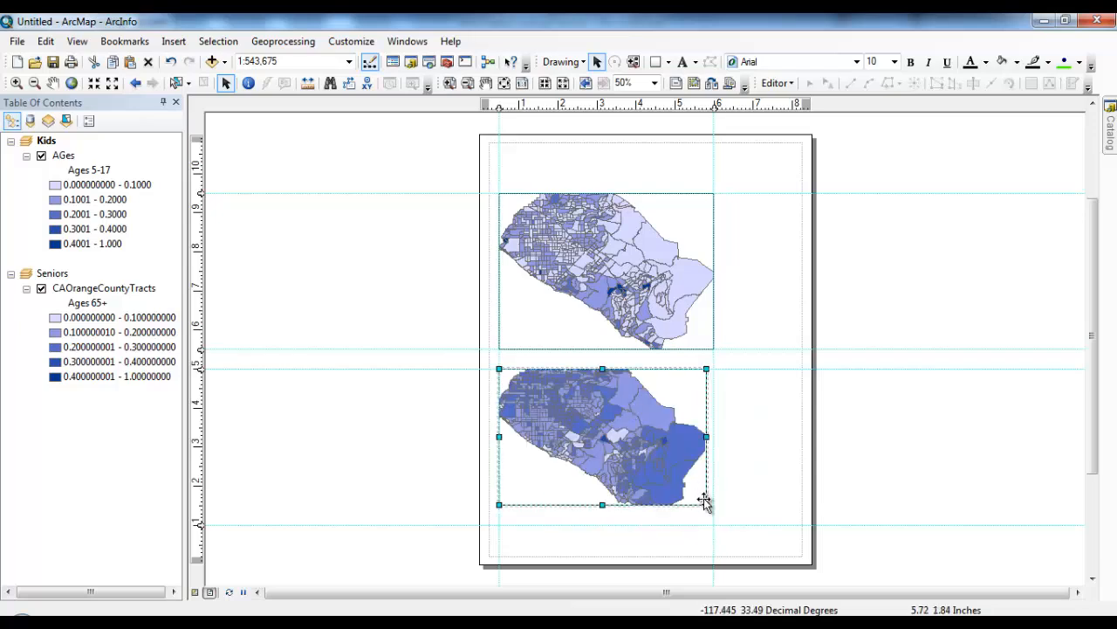
drag(705, 501, 713, 522)
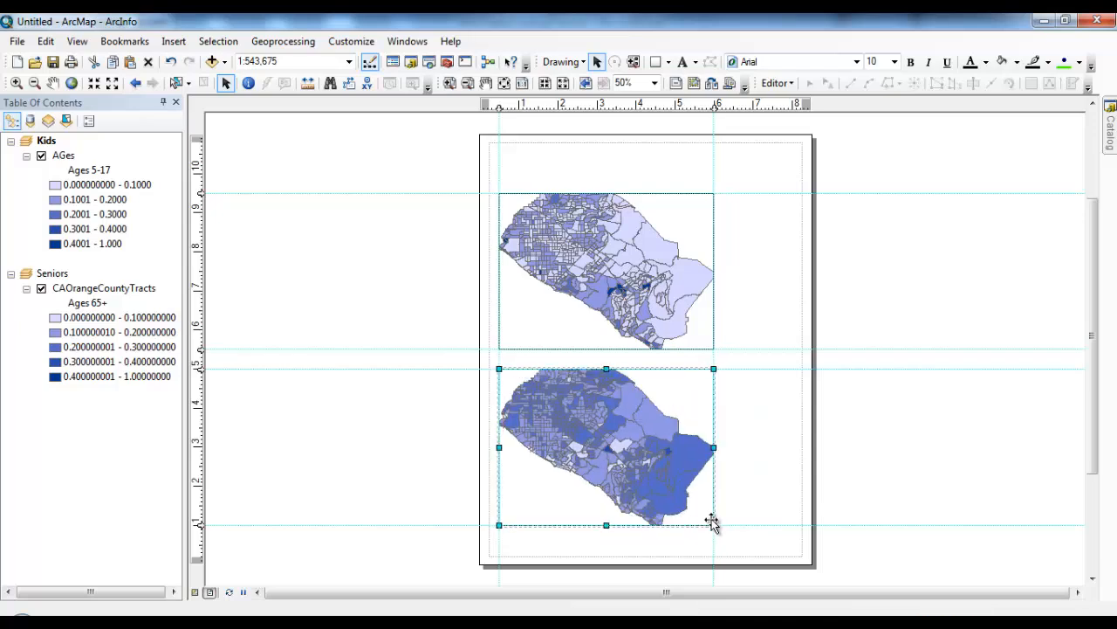
Step: Zoom the Seniors and Kids data frames to their full extents
click(602, 211)
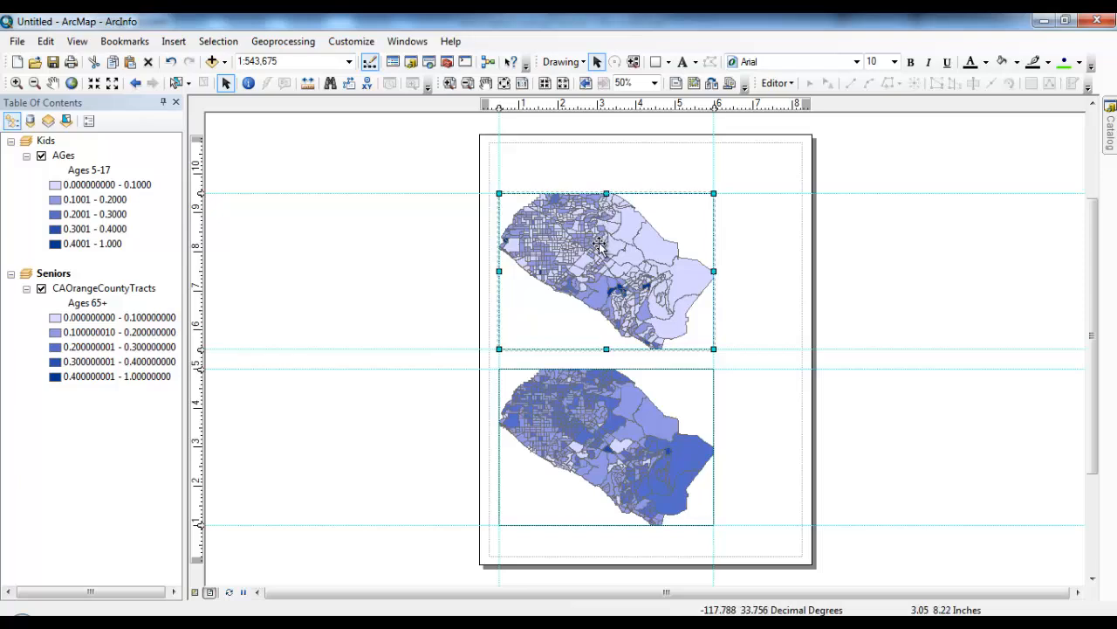
click(72, 83)
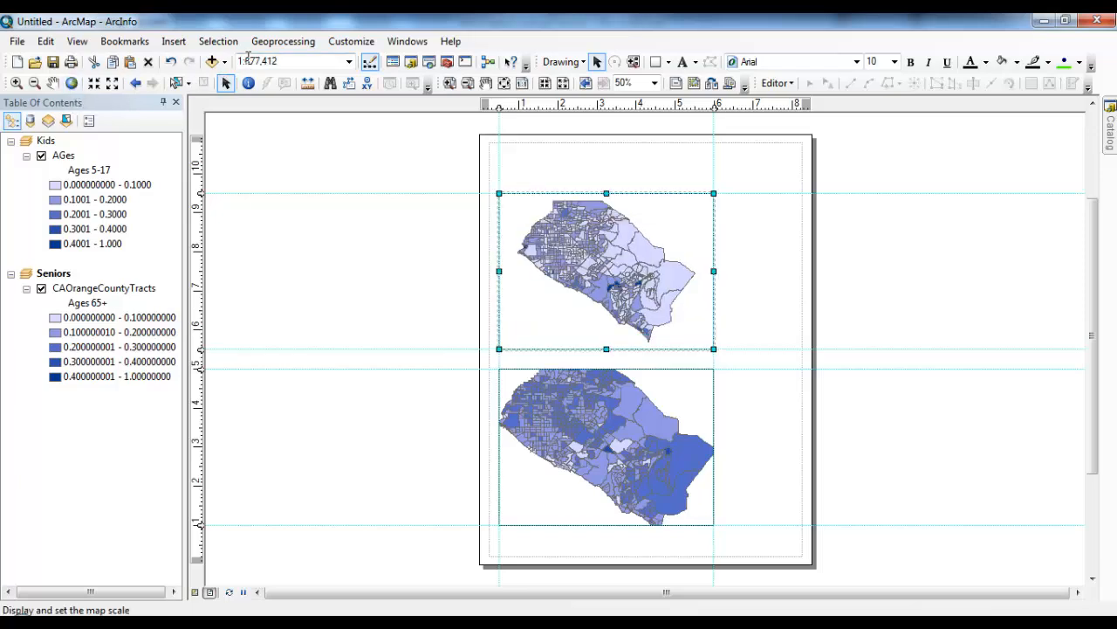
click(651, 402)
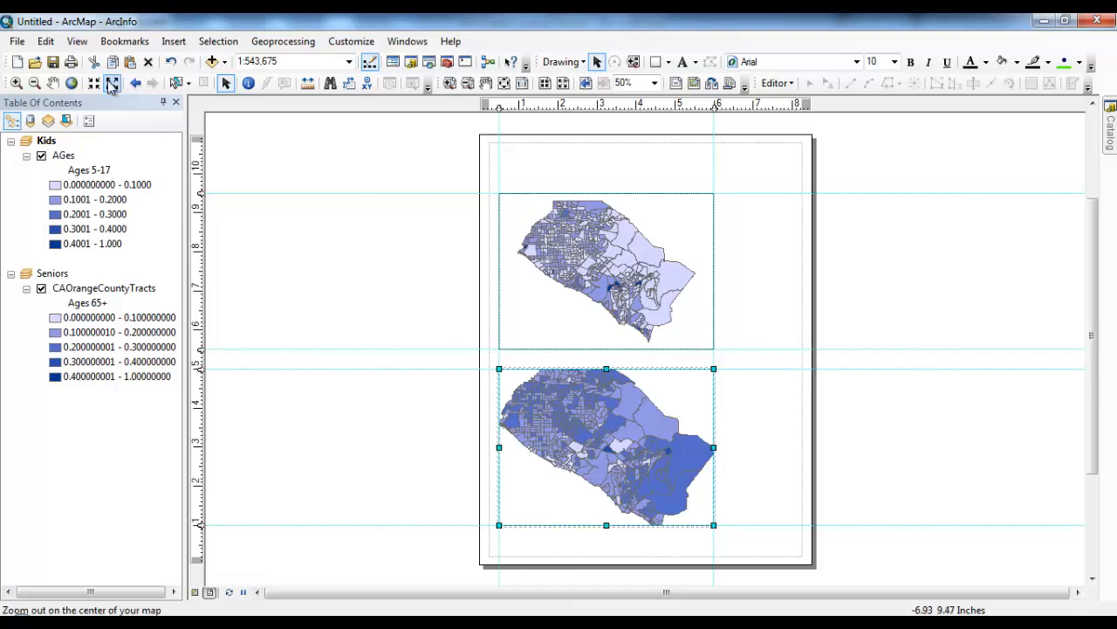
click(72, 84)
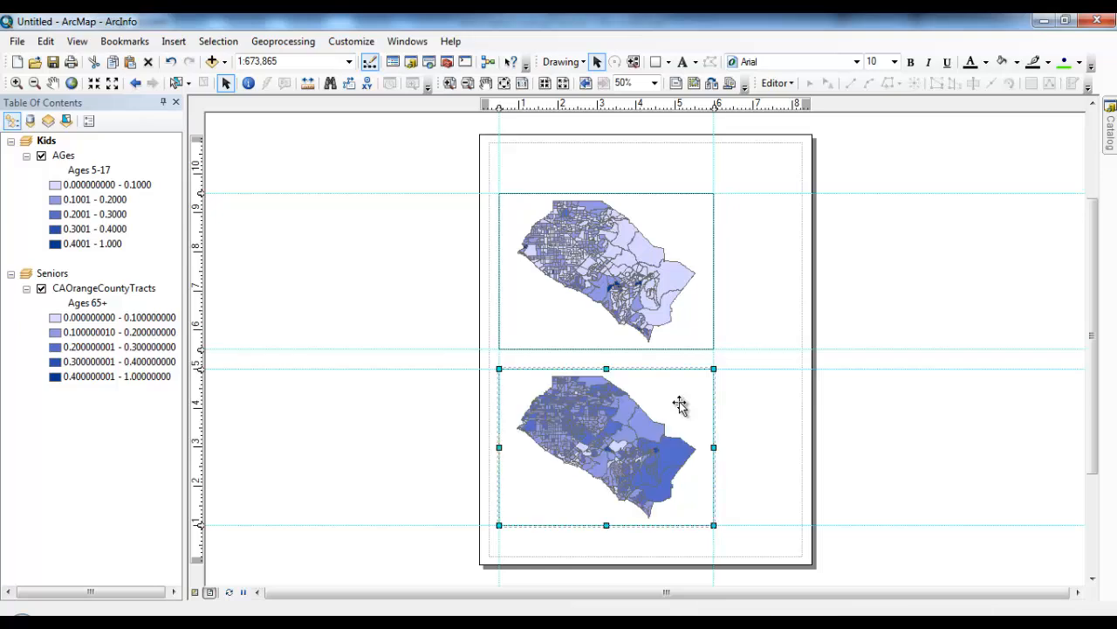
click(670, 295)
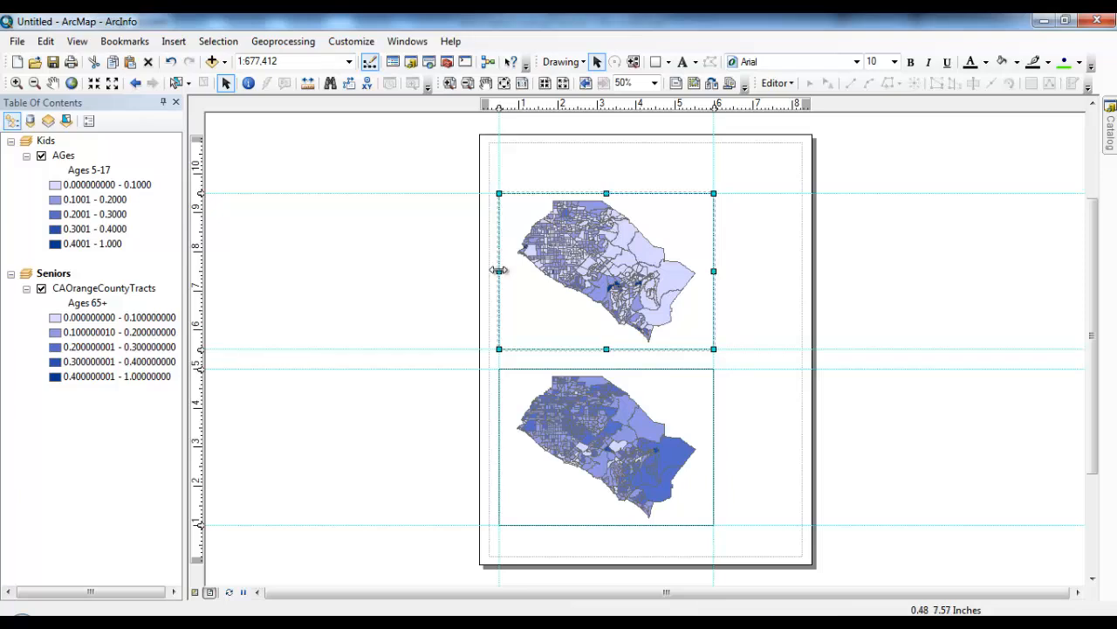
mouse_move(498, 270)
mouse_down()
mouse_move(514, 273)
mouse_move(499, 271)
mouse_up()
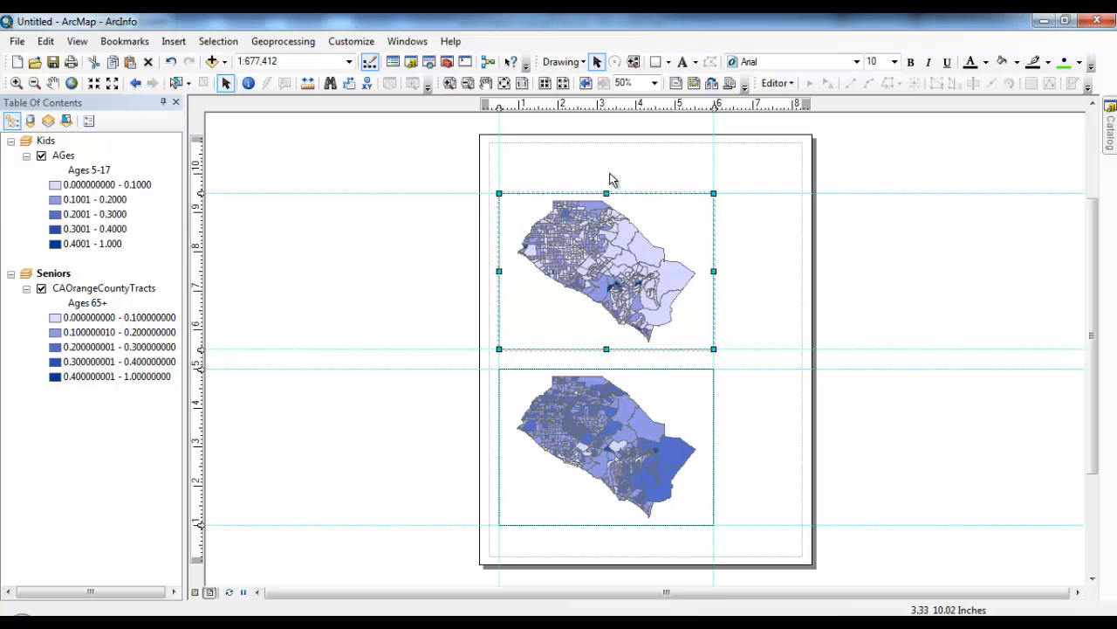
click(72, 84)
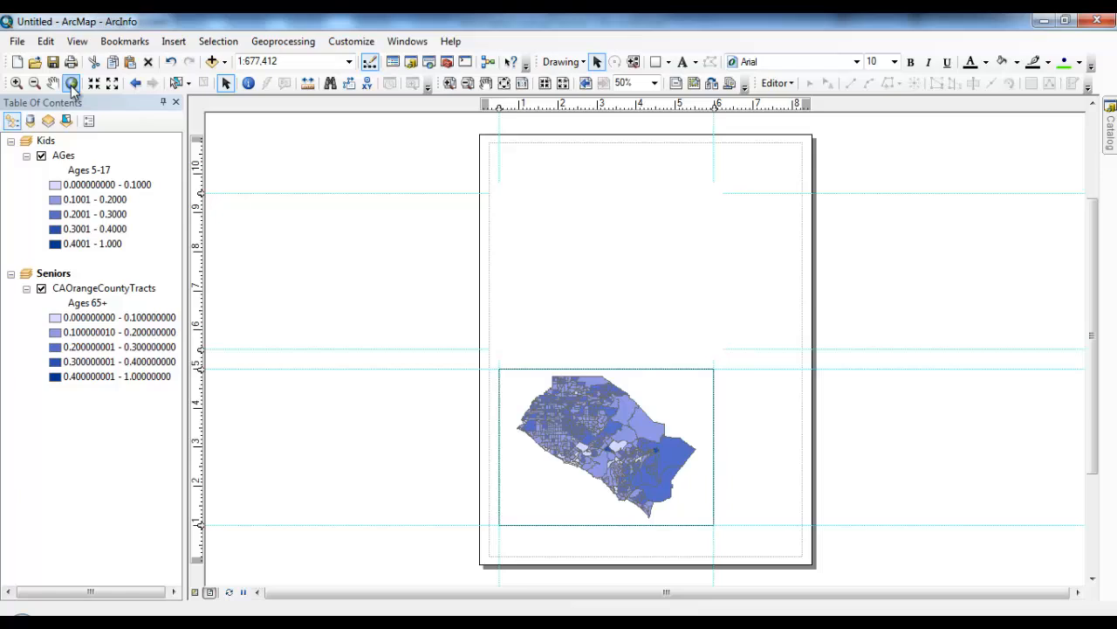
Step: Set the Seniors data frame's map scale to 1:673,865 to match the Kids data frame
click(516, 407)
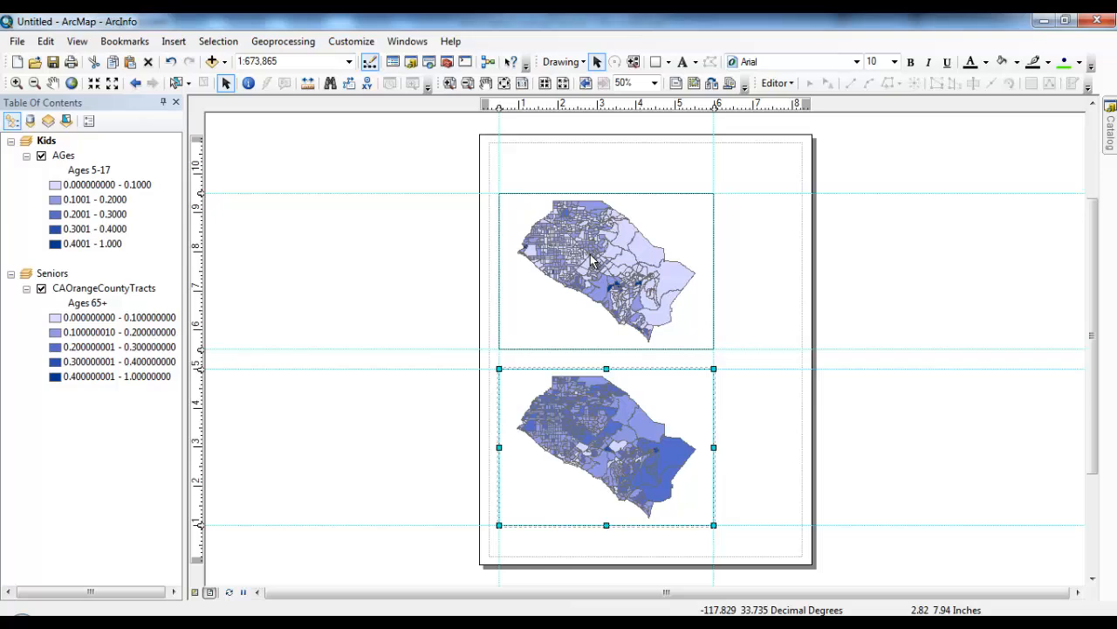
click(556, 323)
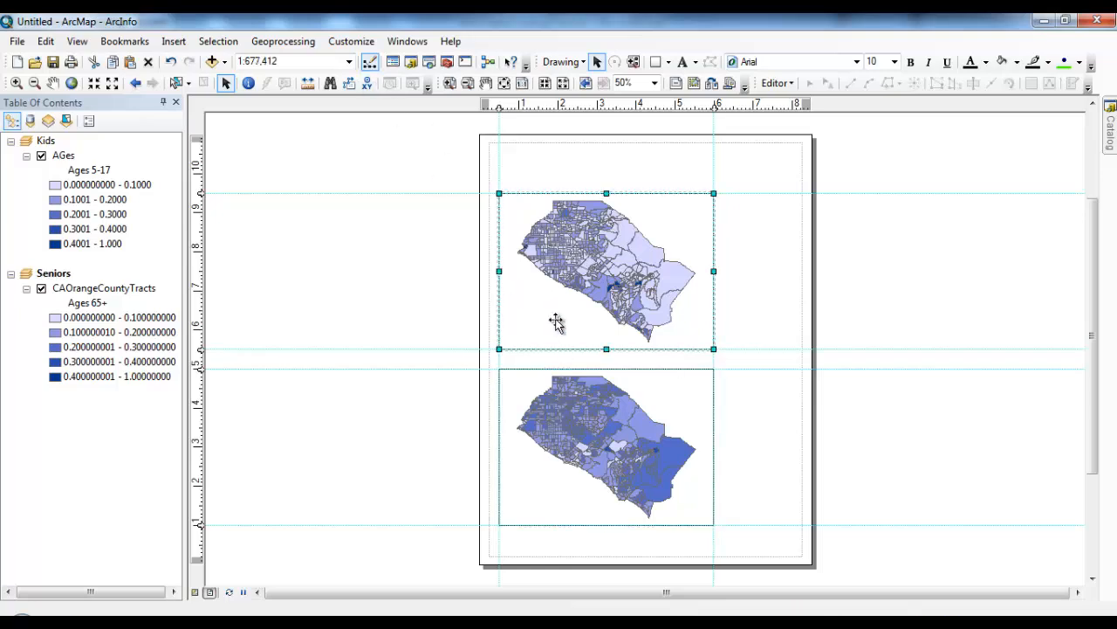
click(538, 426)
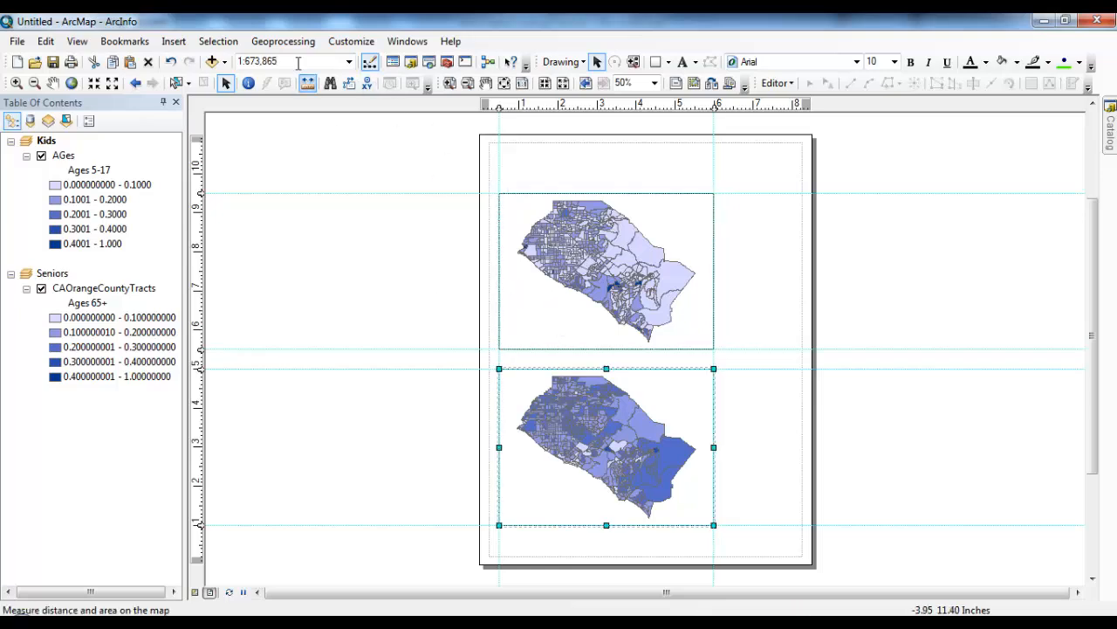
click(554, 253)
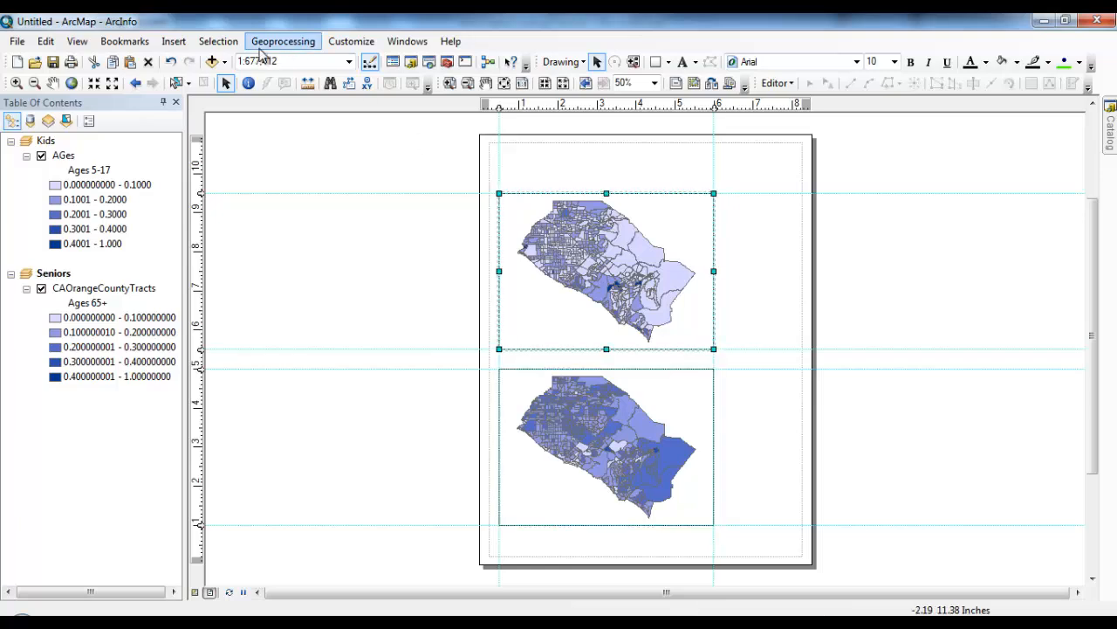
click(259, 61)
click(256, 61)
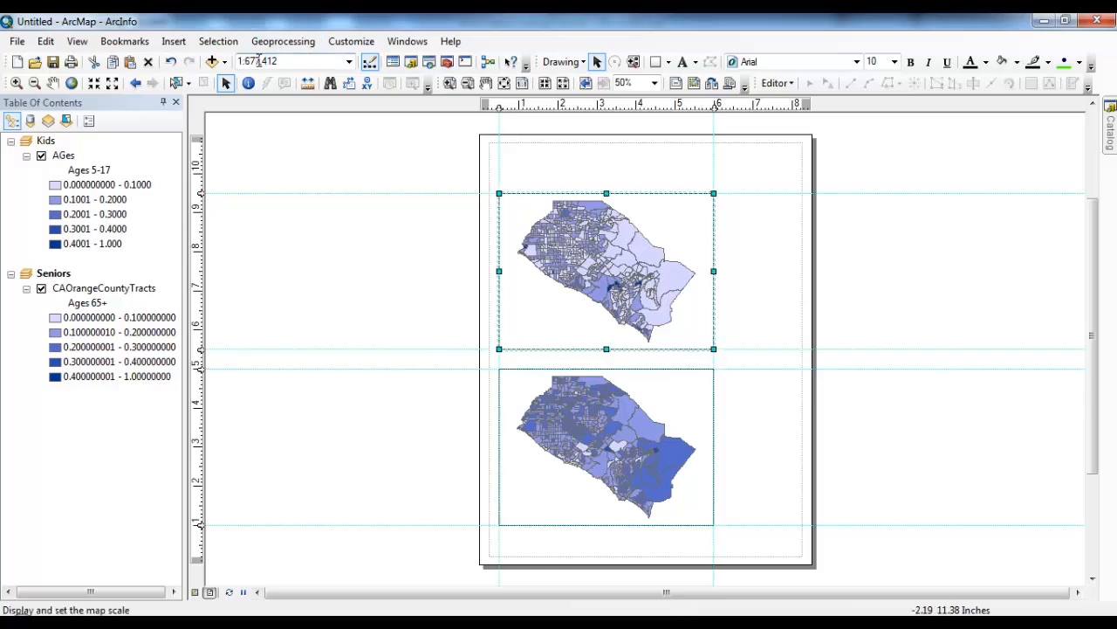
drag(258, 61, 309, 63)
text(3,865)
key(Return)
click(609, 404)
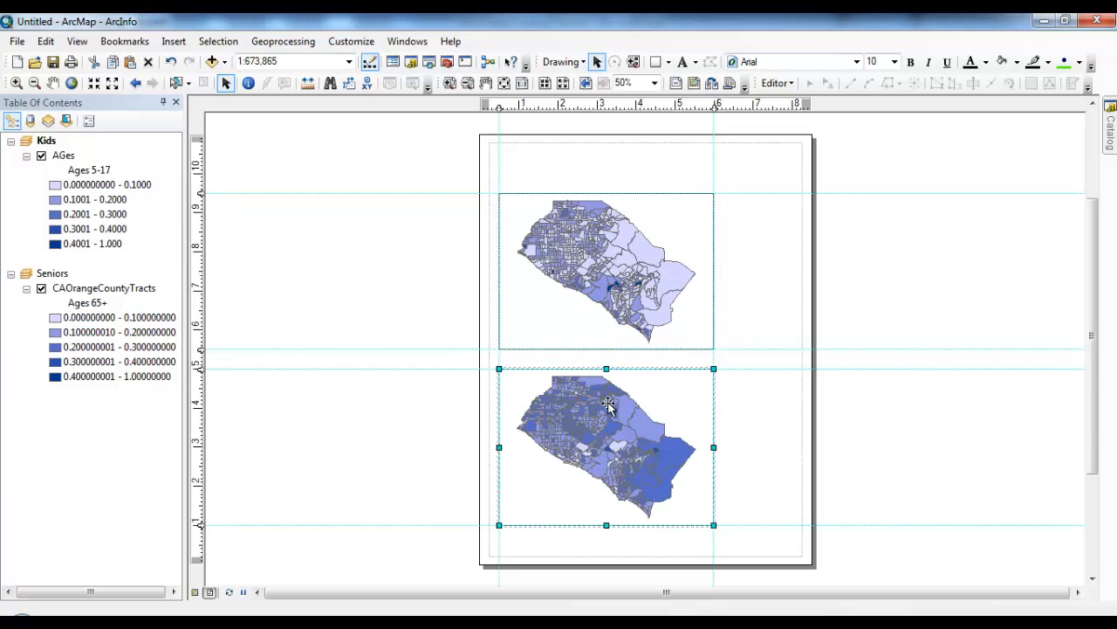
click(602, 271)
click(279, 61)
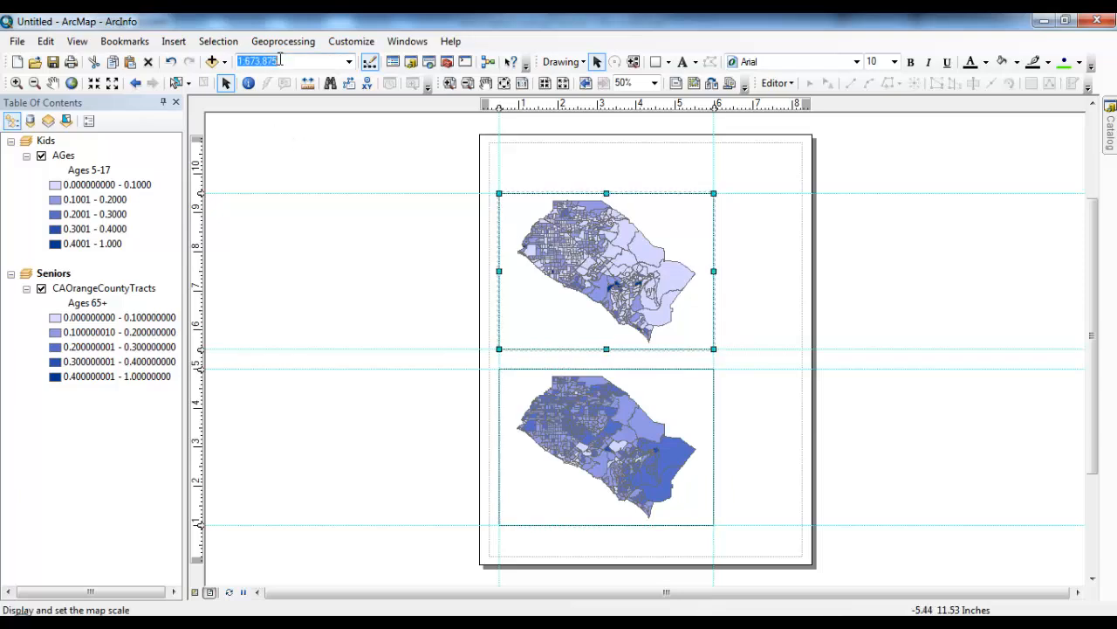
click(279, 60)
key(Return)
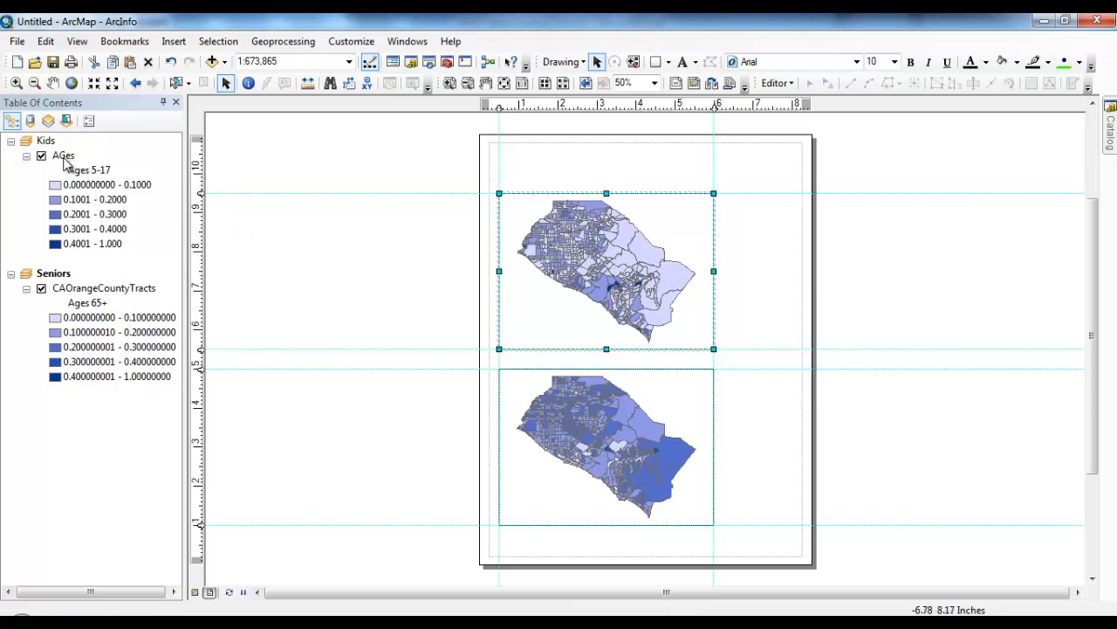
Step: Insert a one-column legend for the Seniors layer CAOrangeCountyTracts, keeping the wizard's default title, frame and spacing settings
click(45, 42)
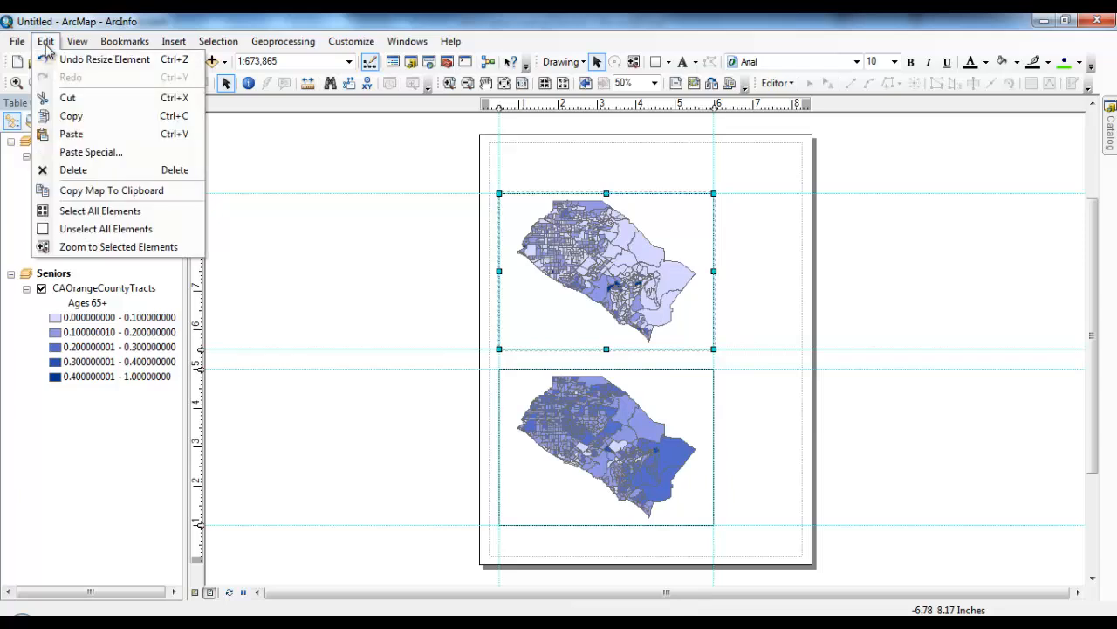
click(76, 41)
click(174, 41)
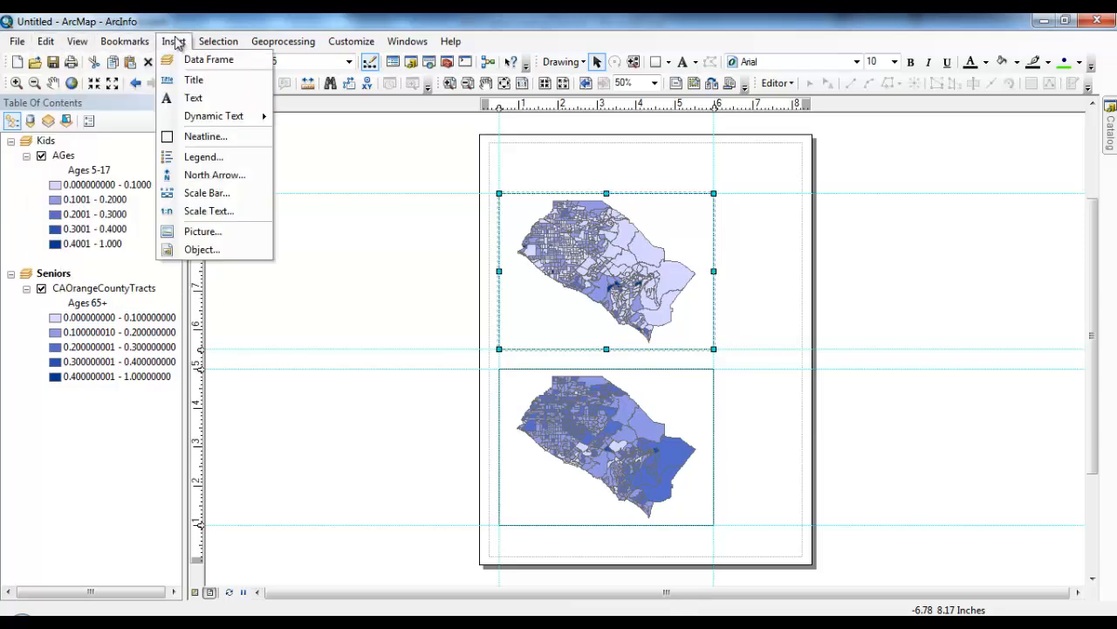
click(206, 156)
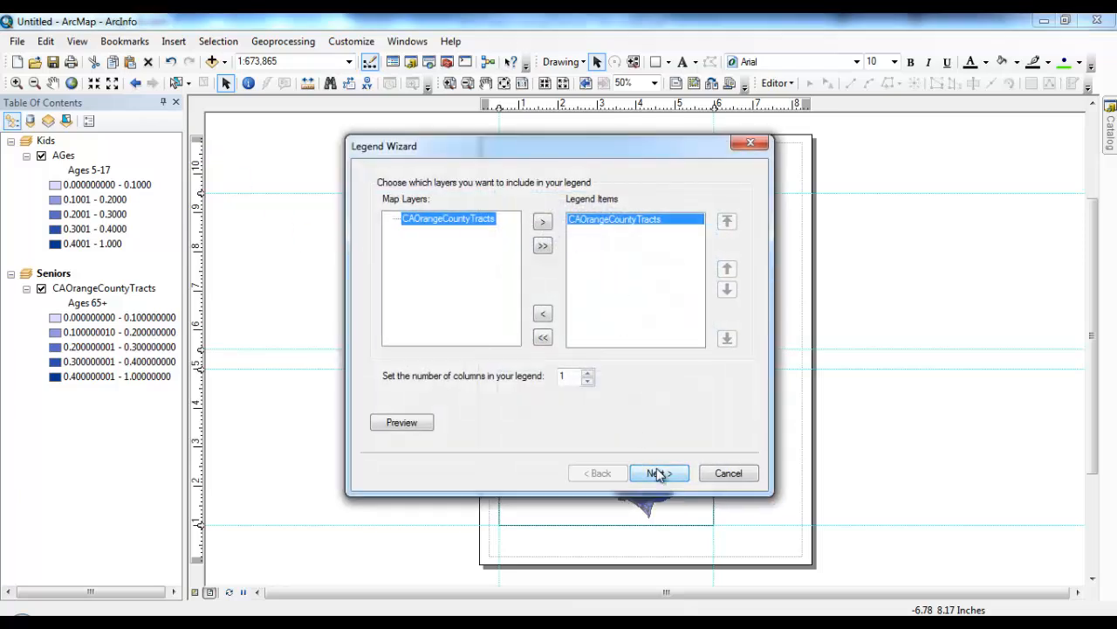
click(657, 473)
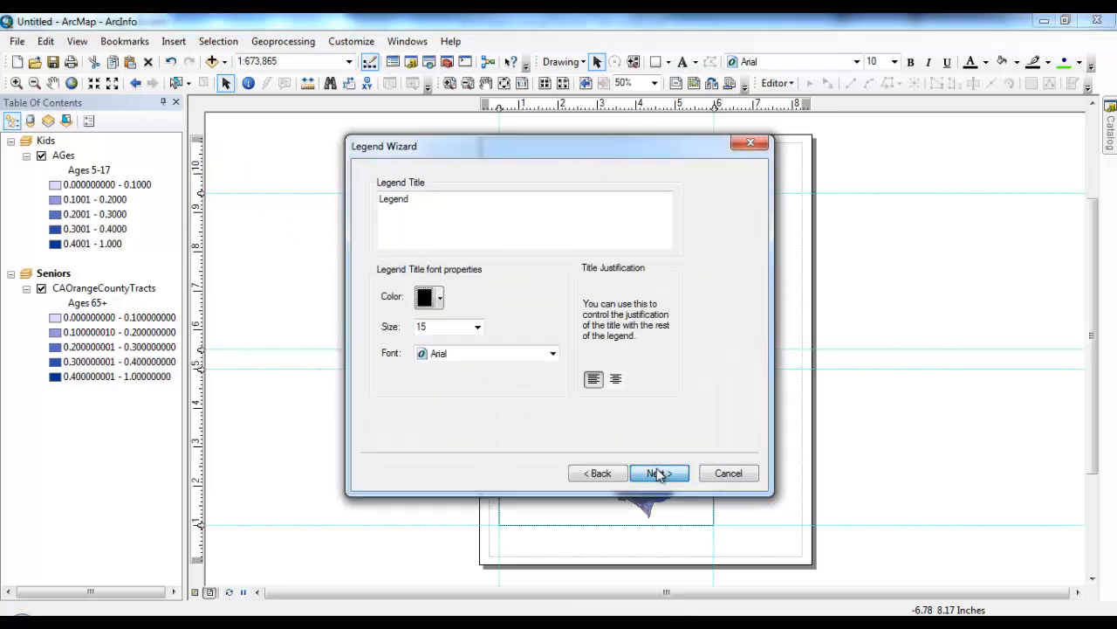
click(657, 473)
click(657, 473)
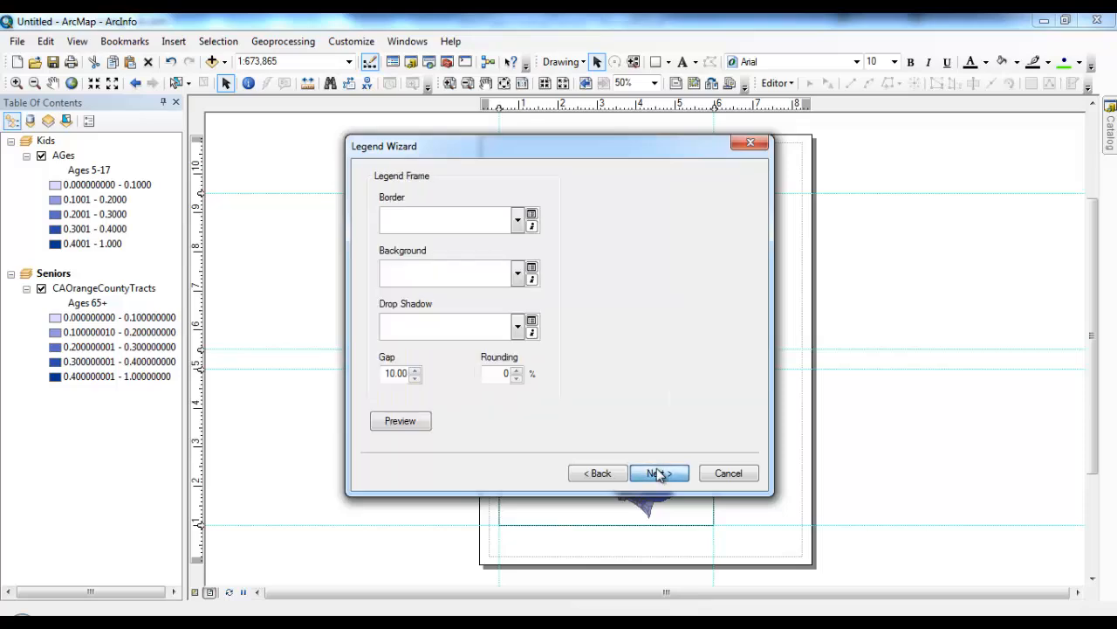
click(657, 473)
click(657, 474)
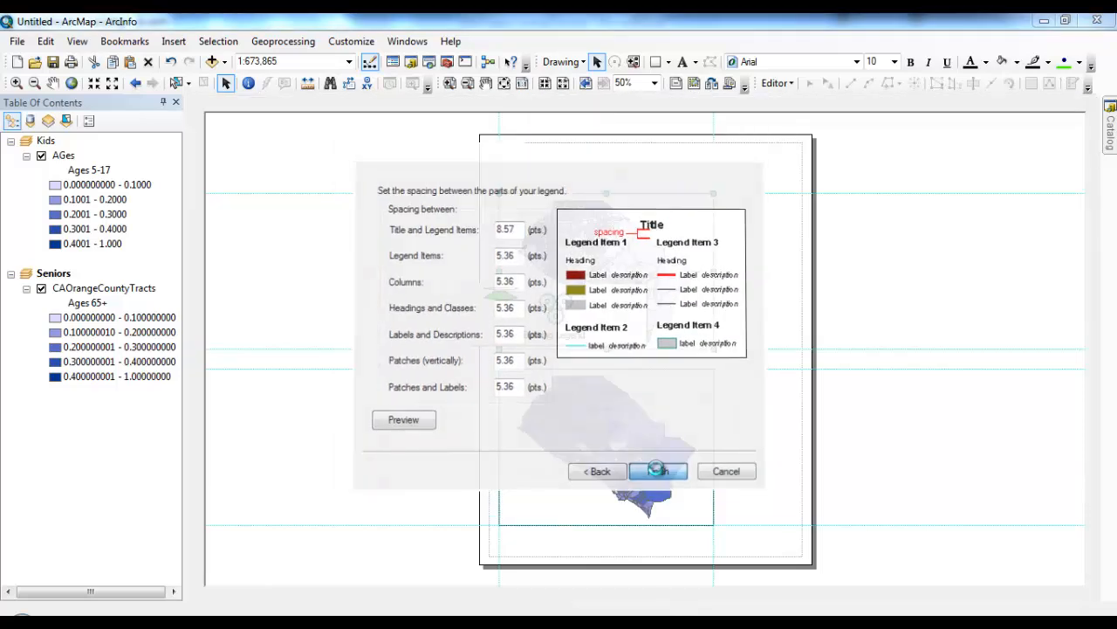
Step: Place the Ages 65+ legend right of the lower data frame, with its lower-left corner at the 6 inch and 1 inch guides
drag(602, 341, 776, 280)
click(782, 414)
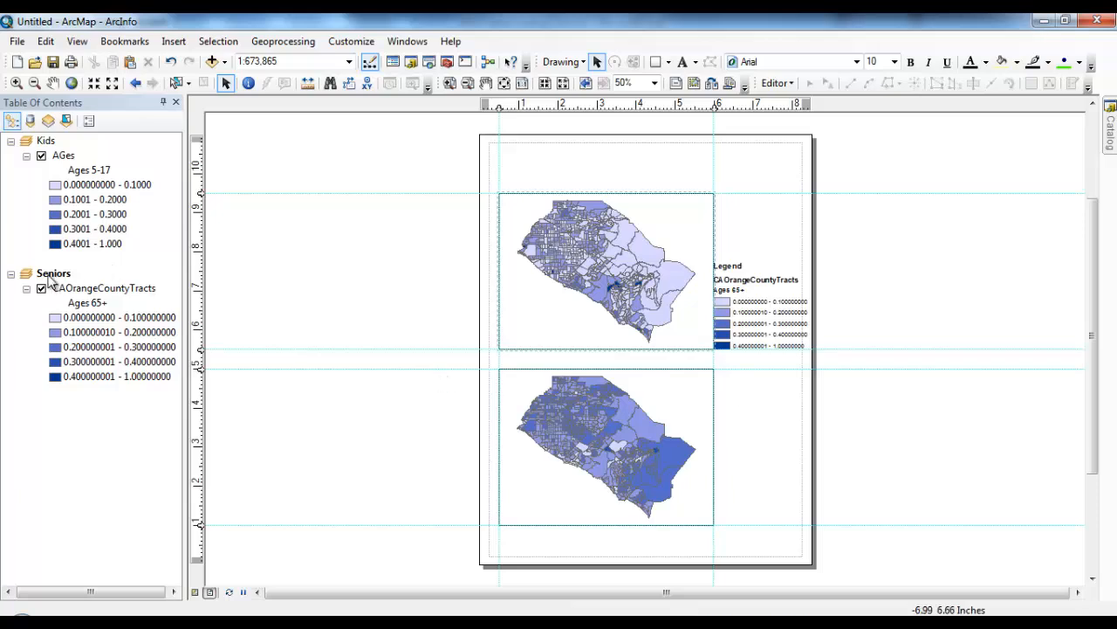
click(756, 290)
drag(756, 290, 759, 467)
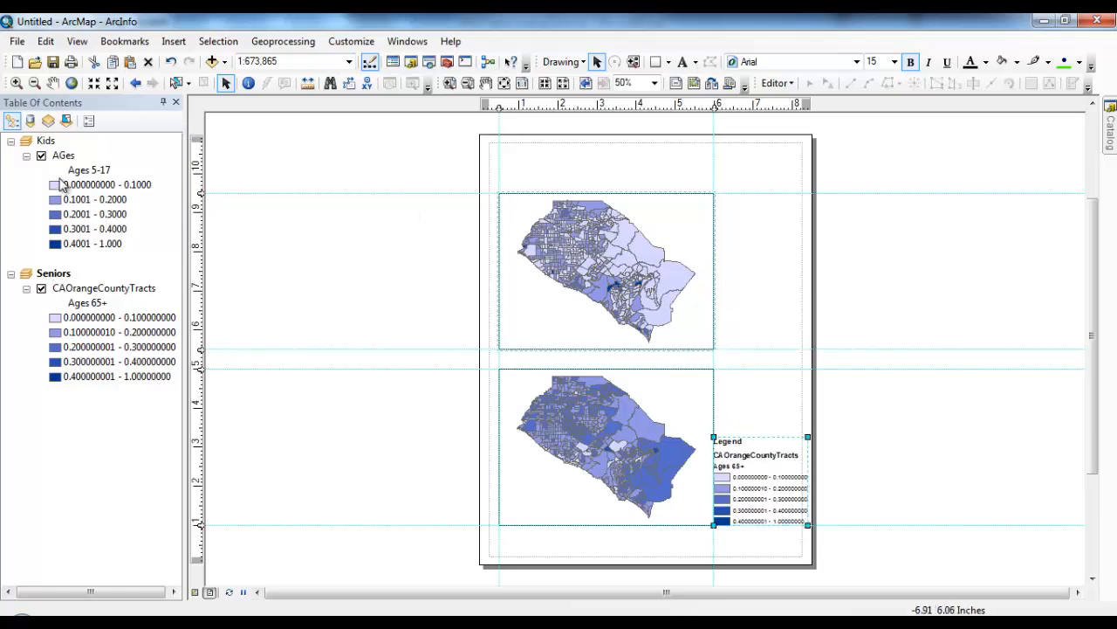
Step: Insert a one-column legend with default settings for the Kids layer AGes and align it against the upper data frame's lower-right corner
right_click(48, 143)
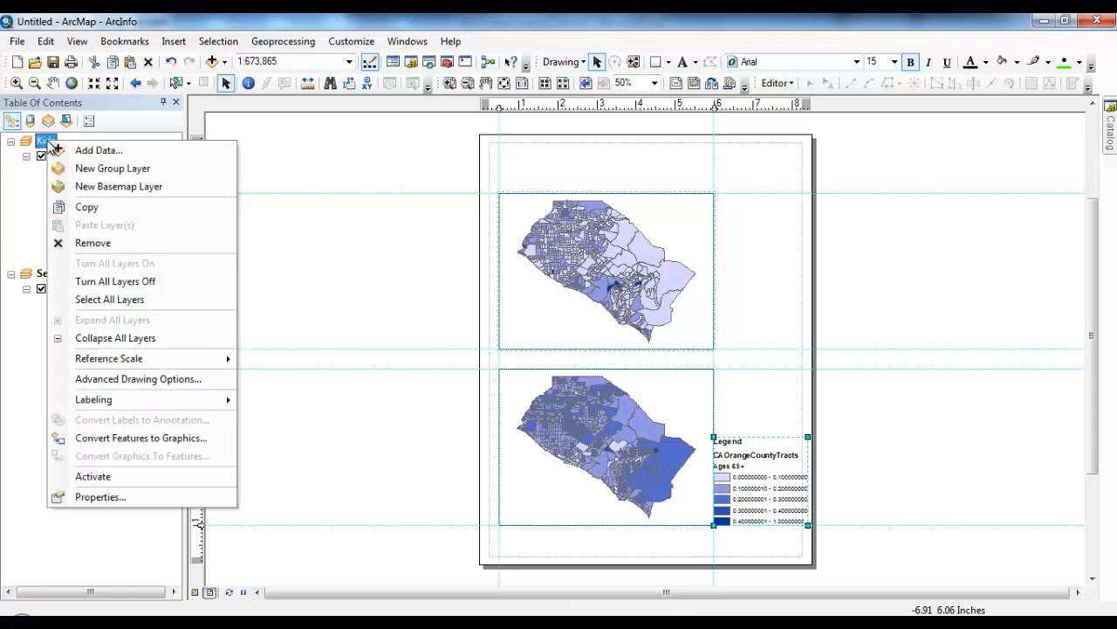
click(136, 476)
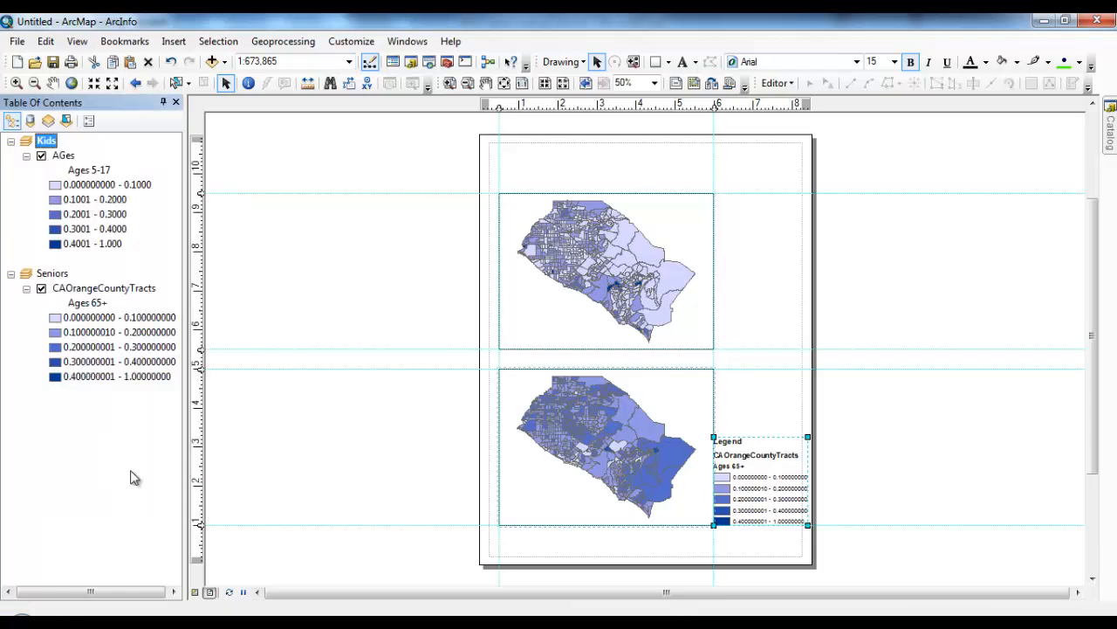
click(173, 41)
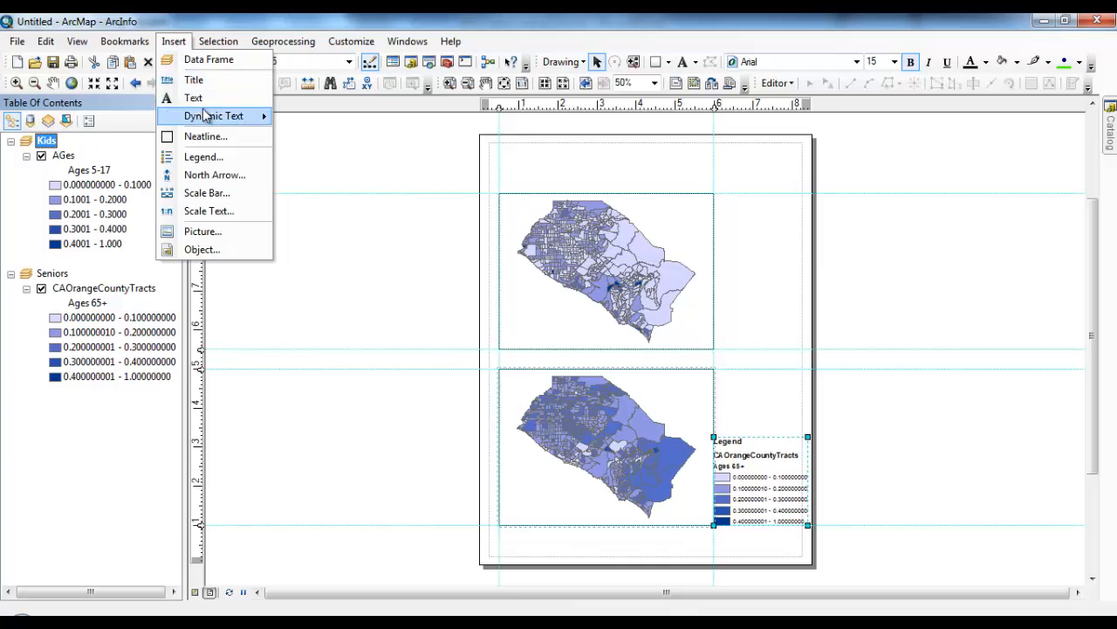
click(206, 157)
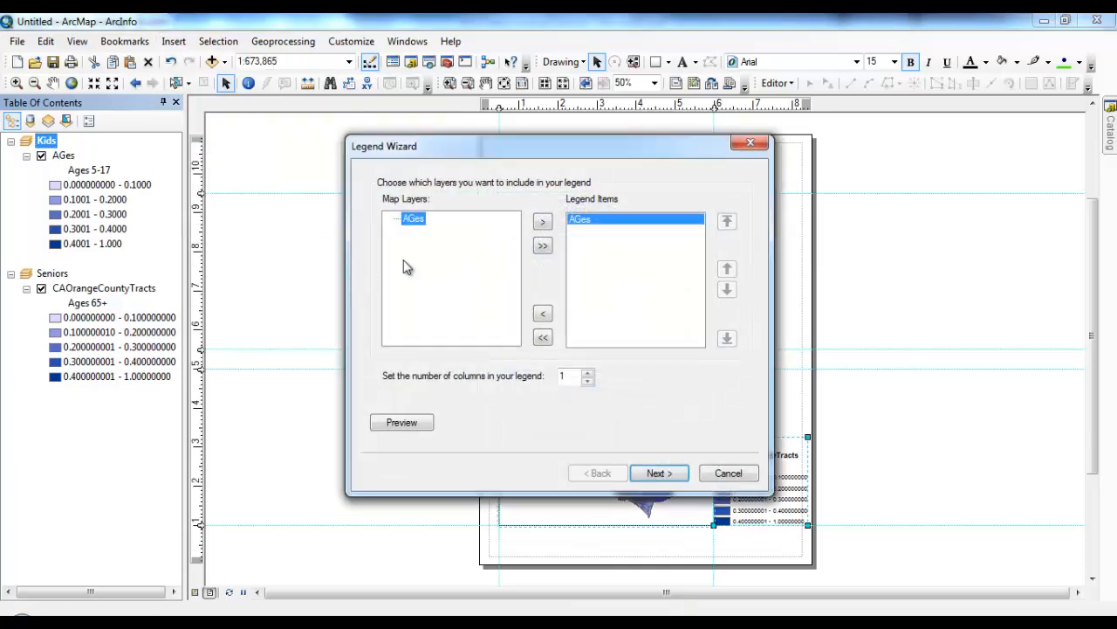
click(671, 476)
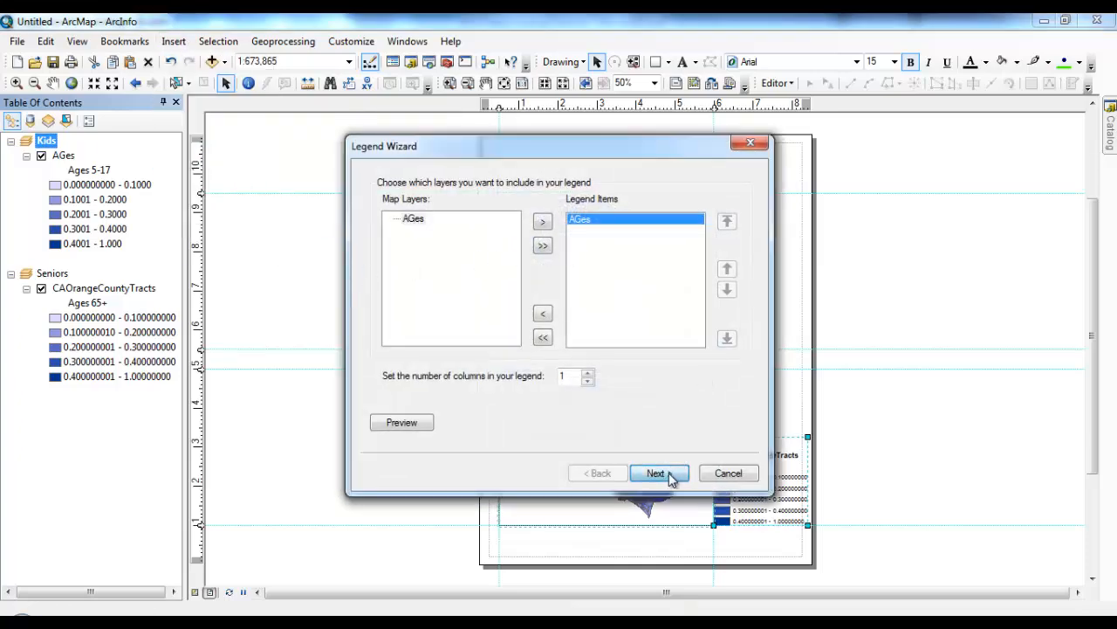
click(670, 475)
click(670, 476)
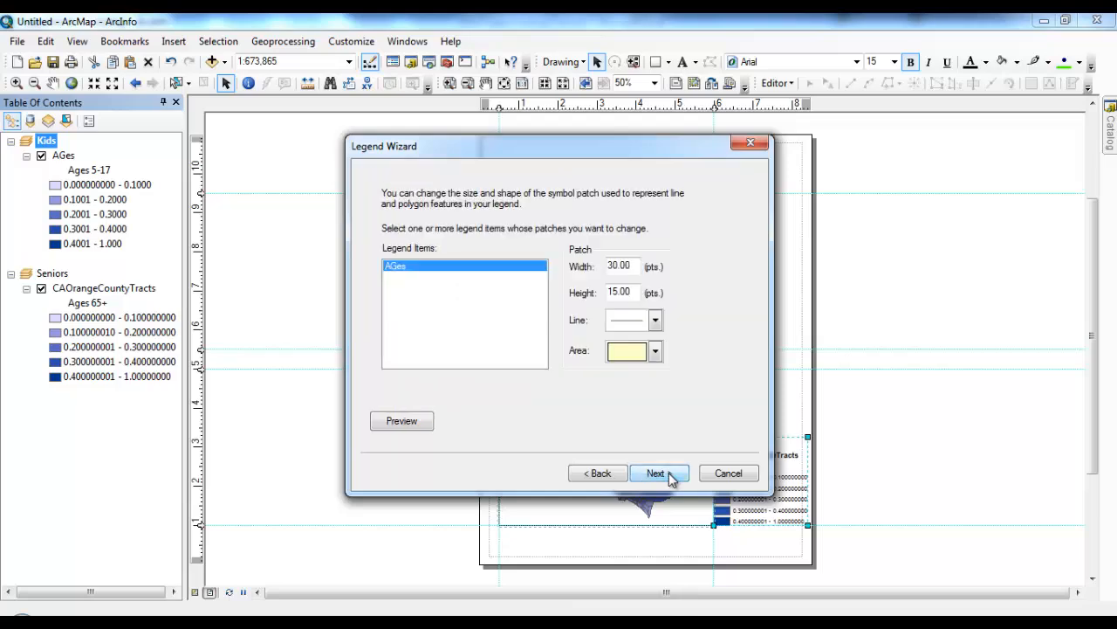
click(671, 476)
click(669, 474)
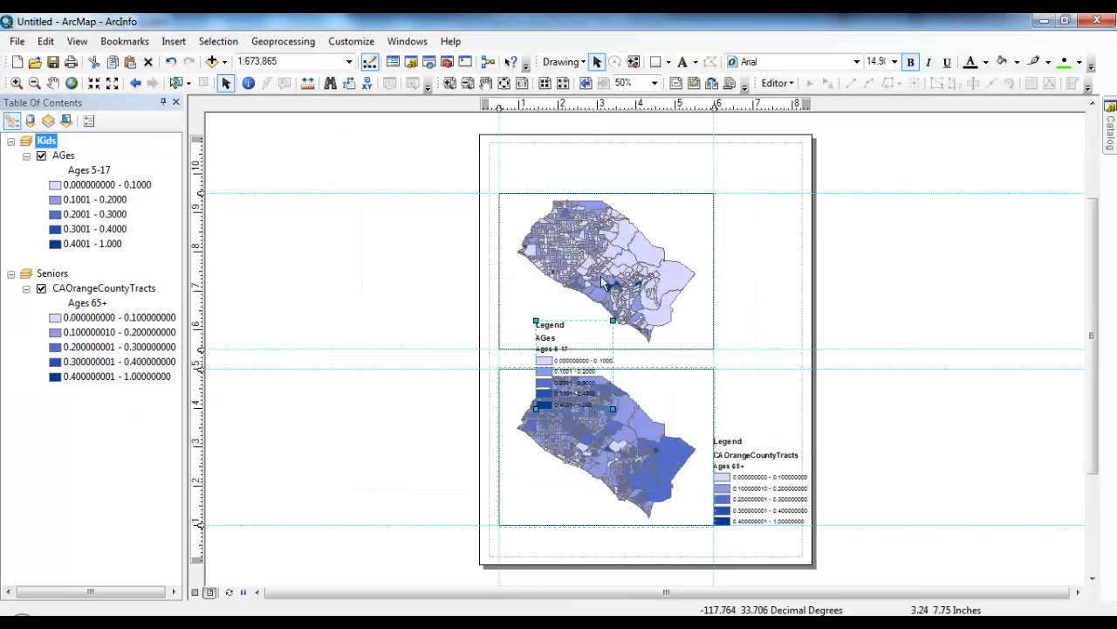
drag(723, 301, 755, 281)
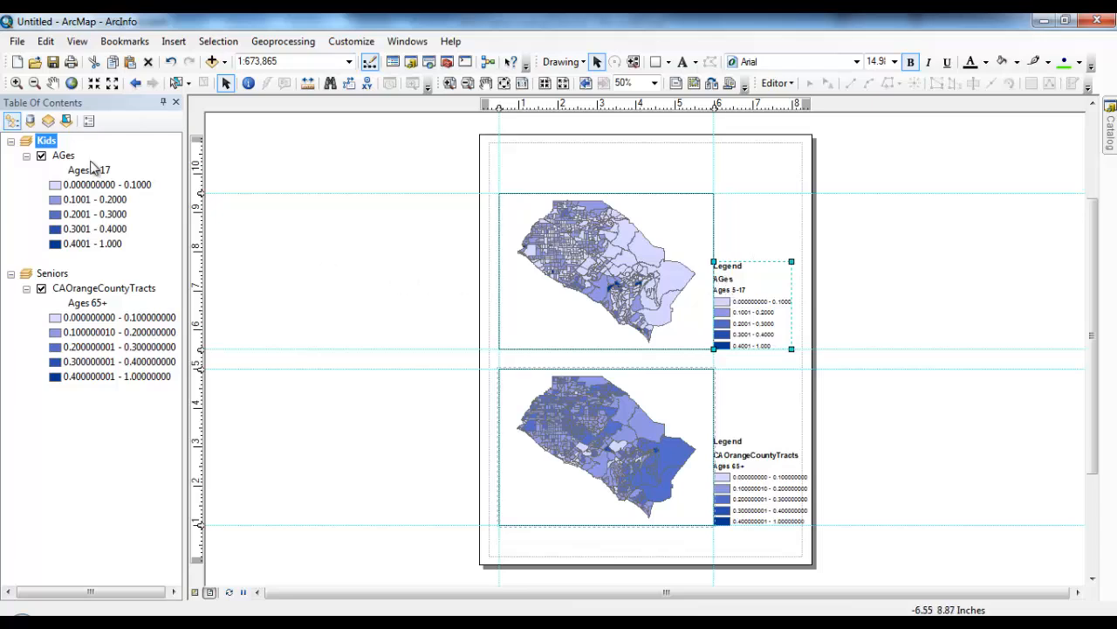
Step: Rename the Kids layer AGes and the Seniors layer CAOrangeCountyTracts both as Orange County
click(63, 156)
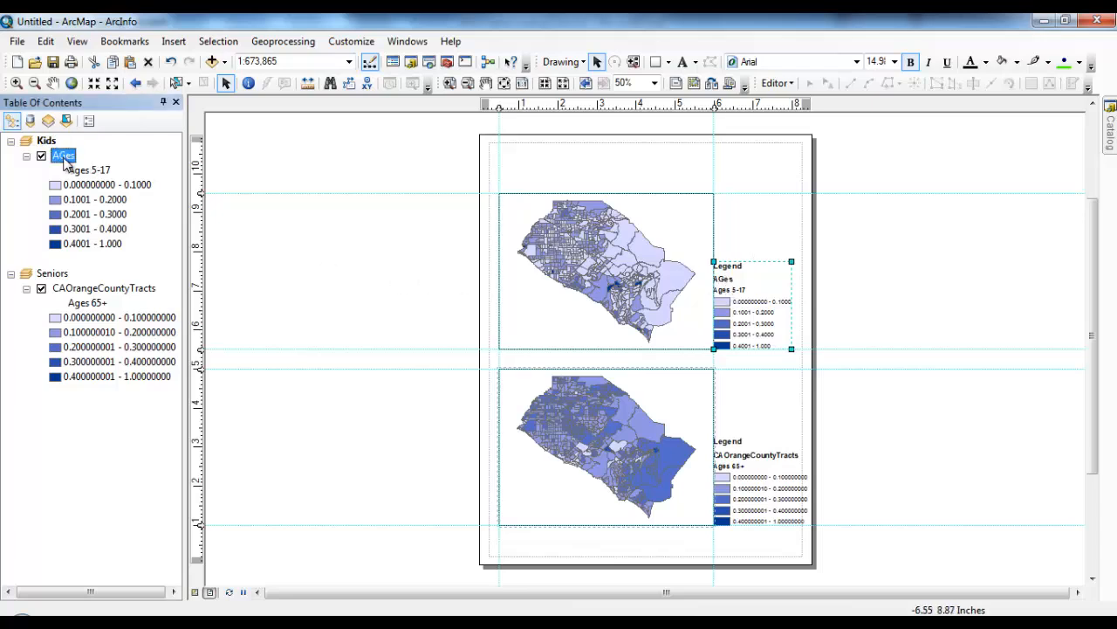
click(63, 157)
text(Orange County)
key(Return)
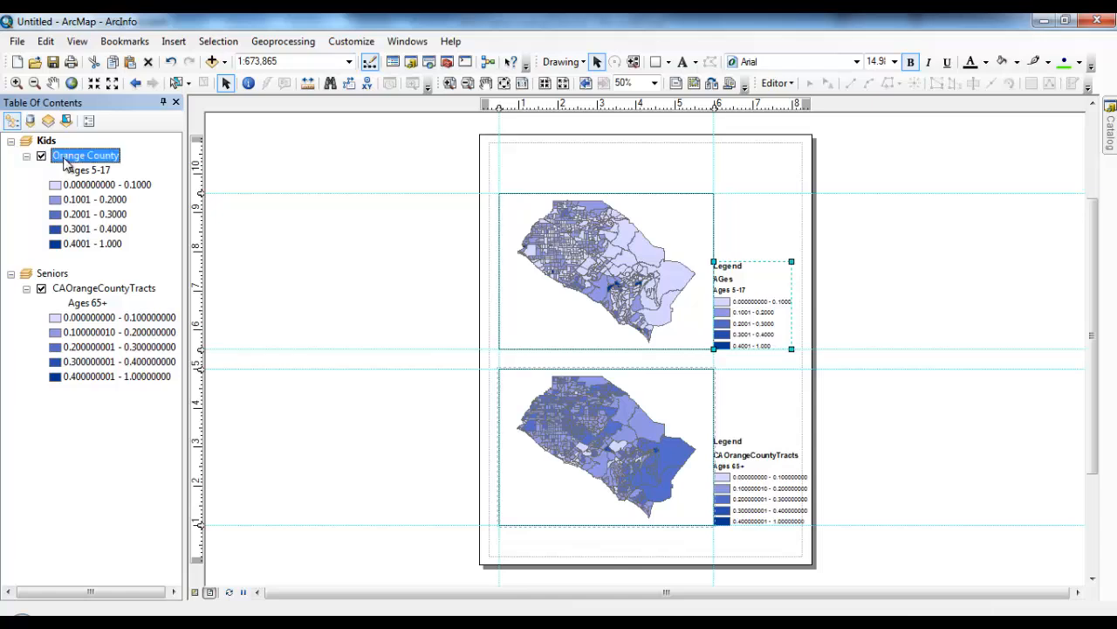
click(100, 290)
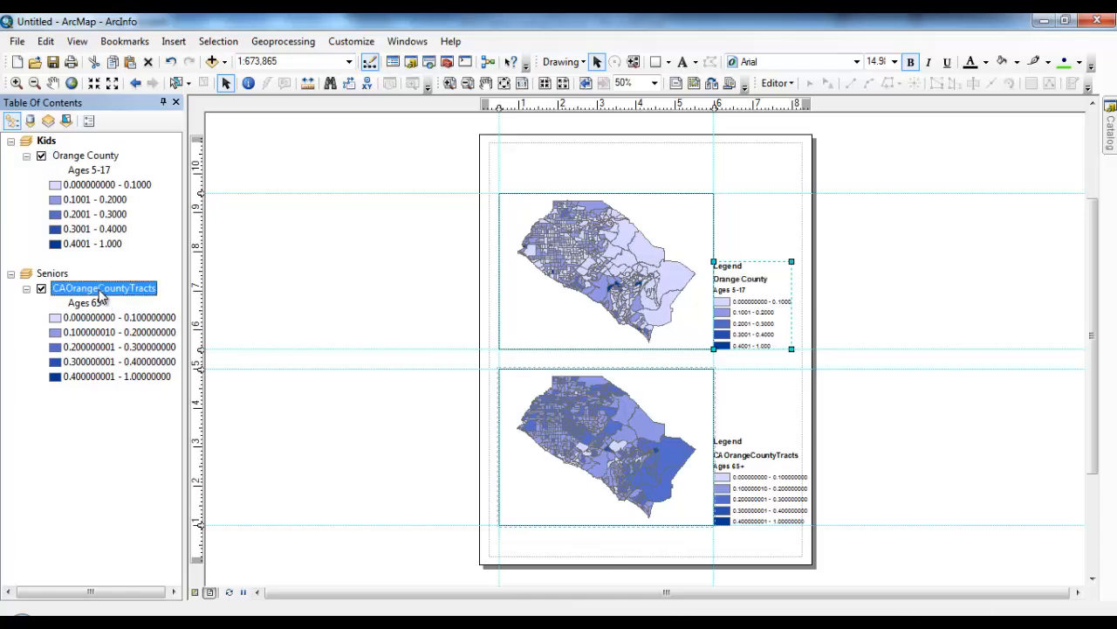
click(100, 291)
text(Or)
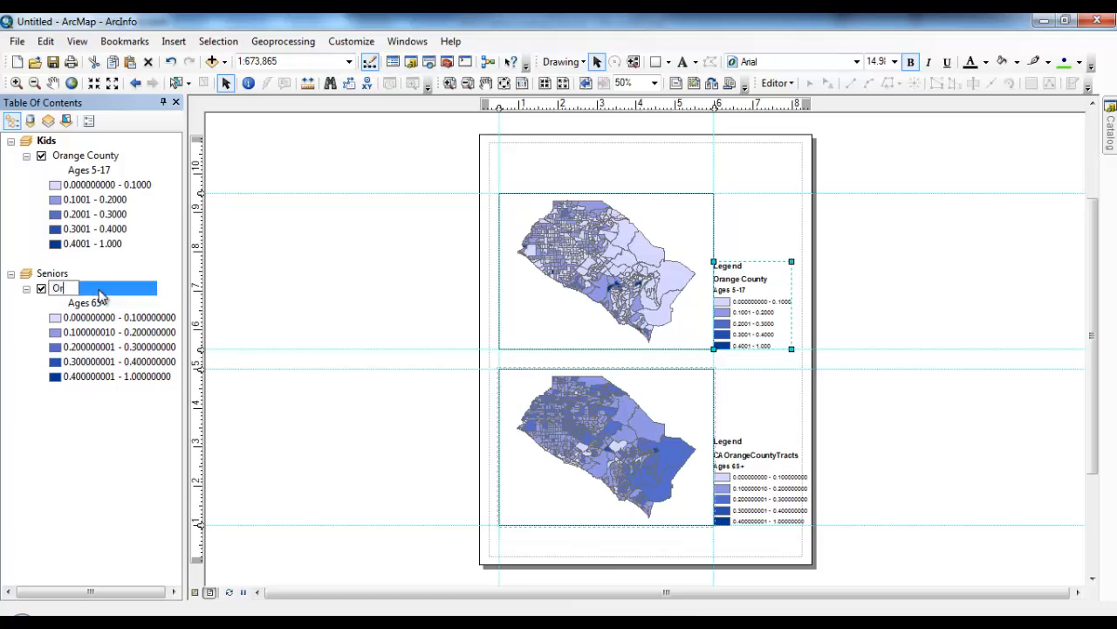
text(ange County)
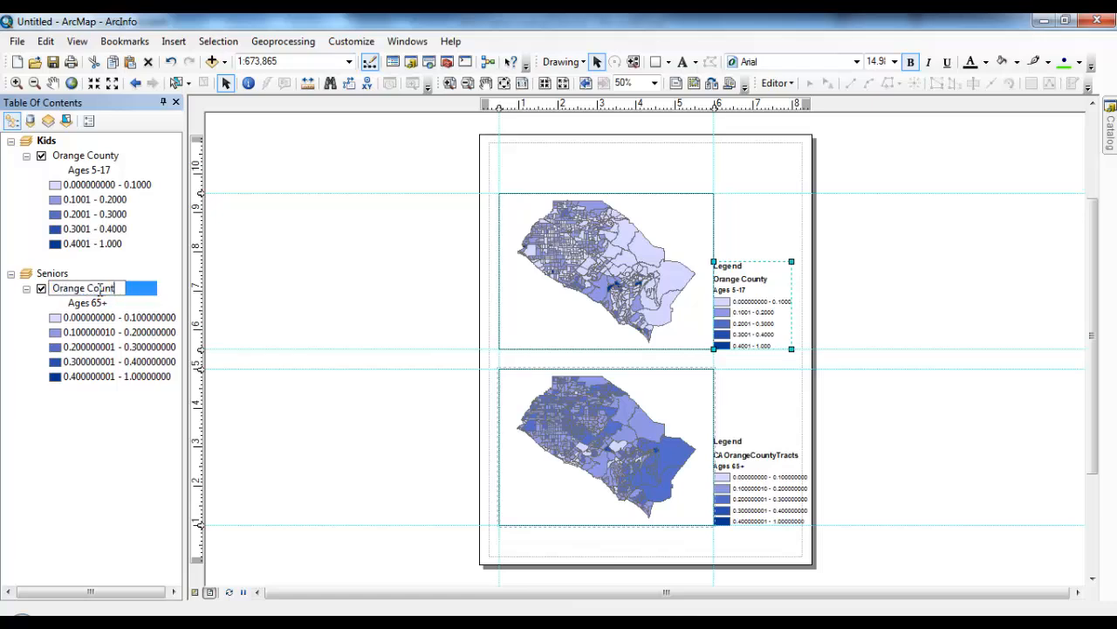
key(Return)
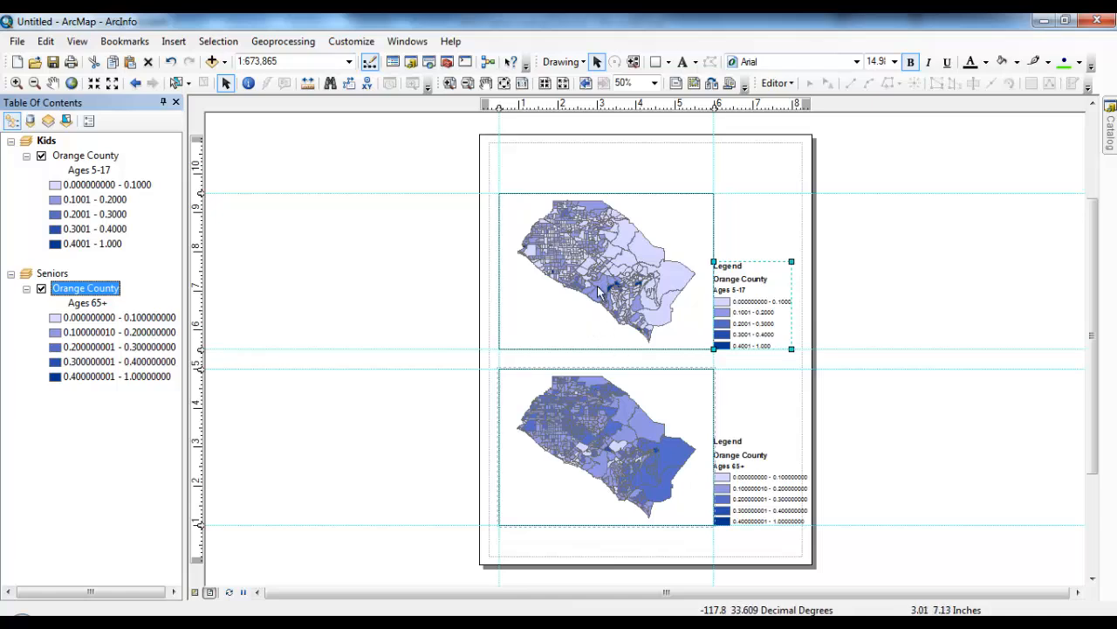
Step: Insert a scale bar in the Alternating Scale Bar 1 style with its division units set to Miles
click(174, 42)
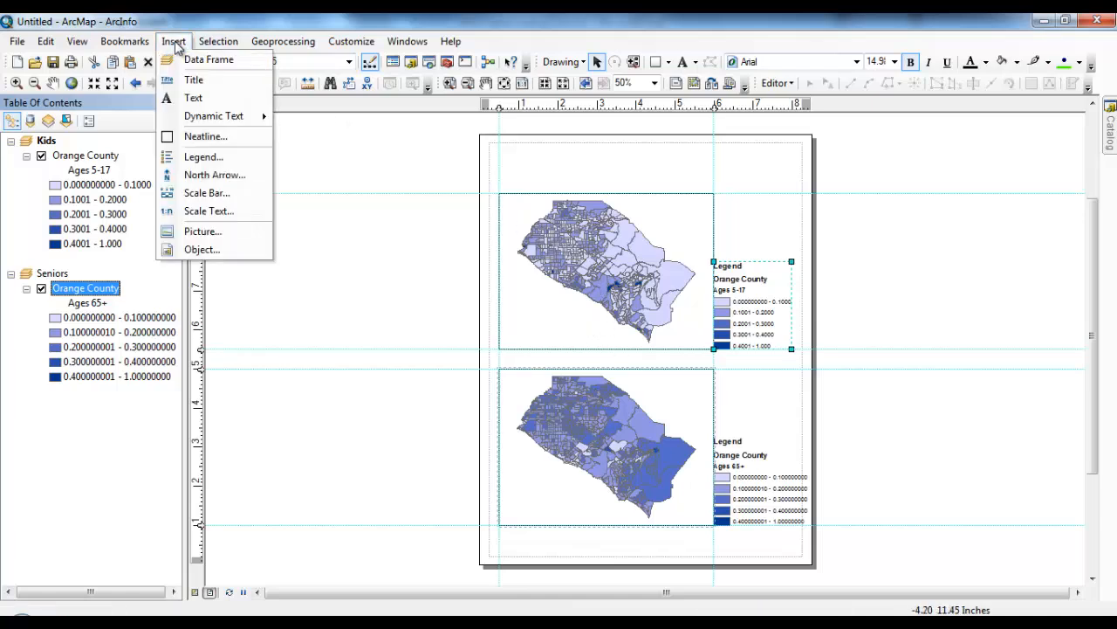
click(200, 193)
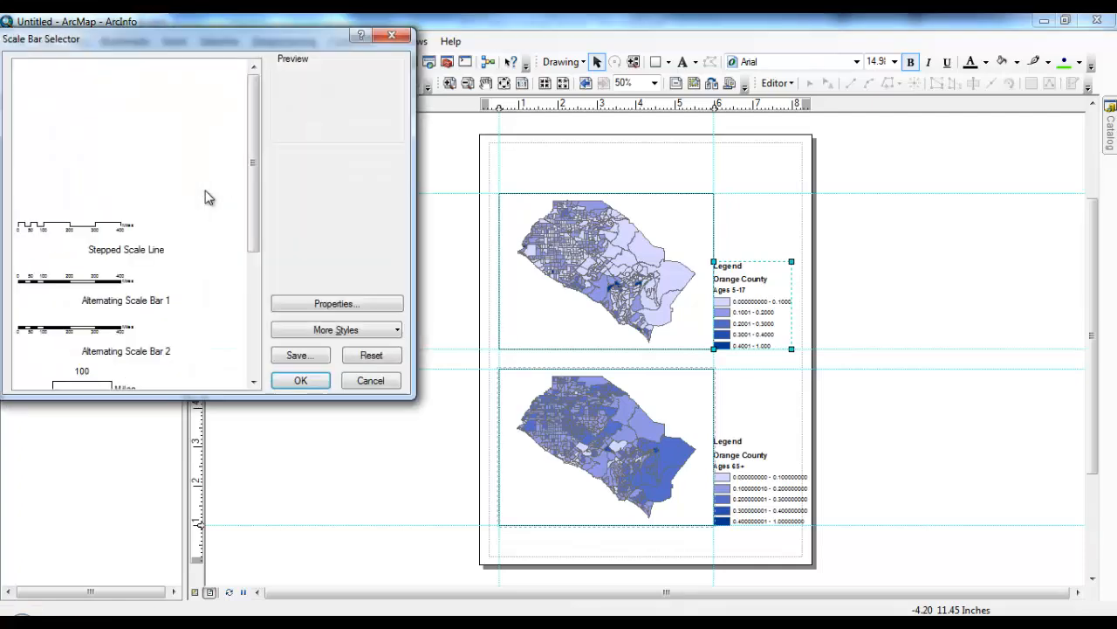
click(348, 303)
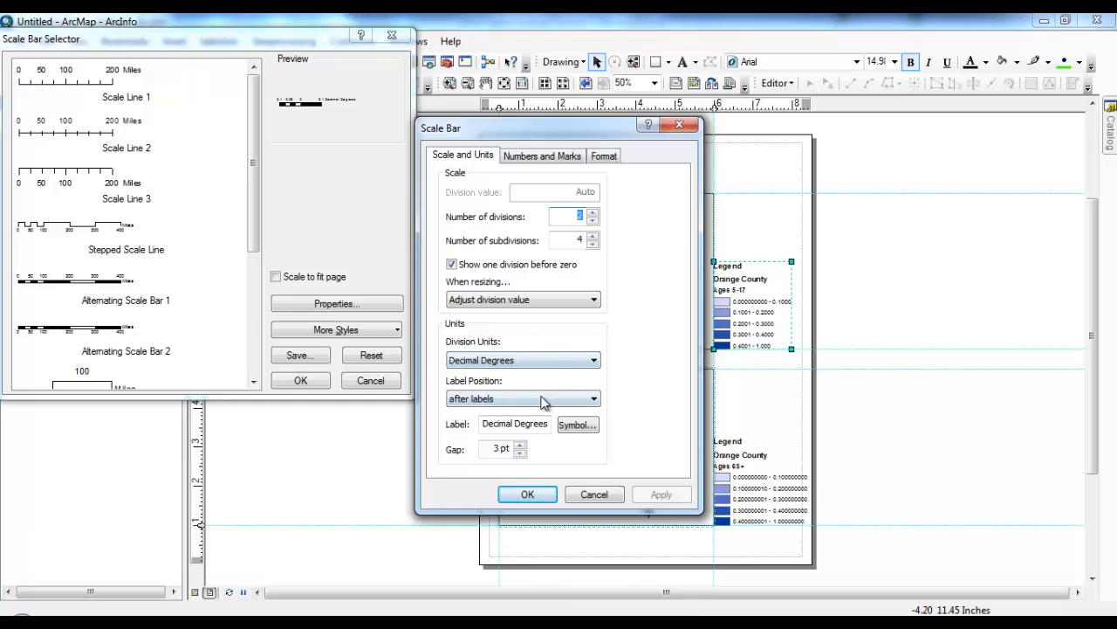
click(519, 362)
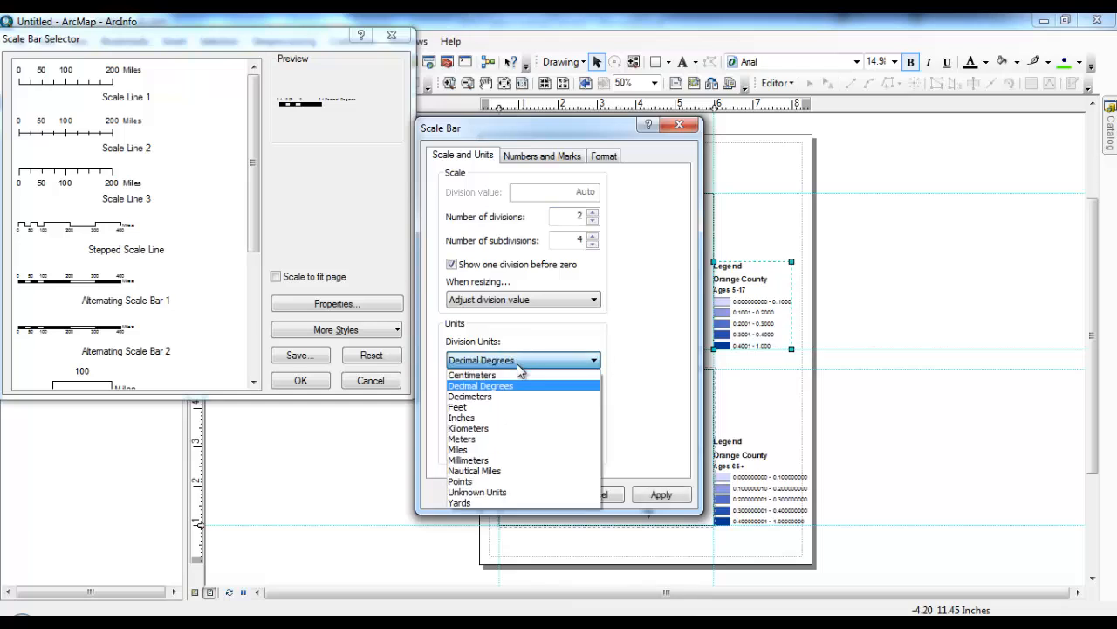
click(519, 449)
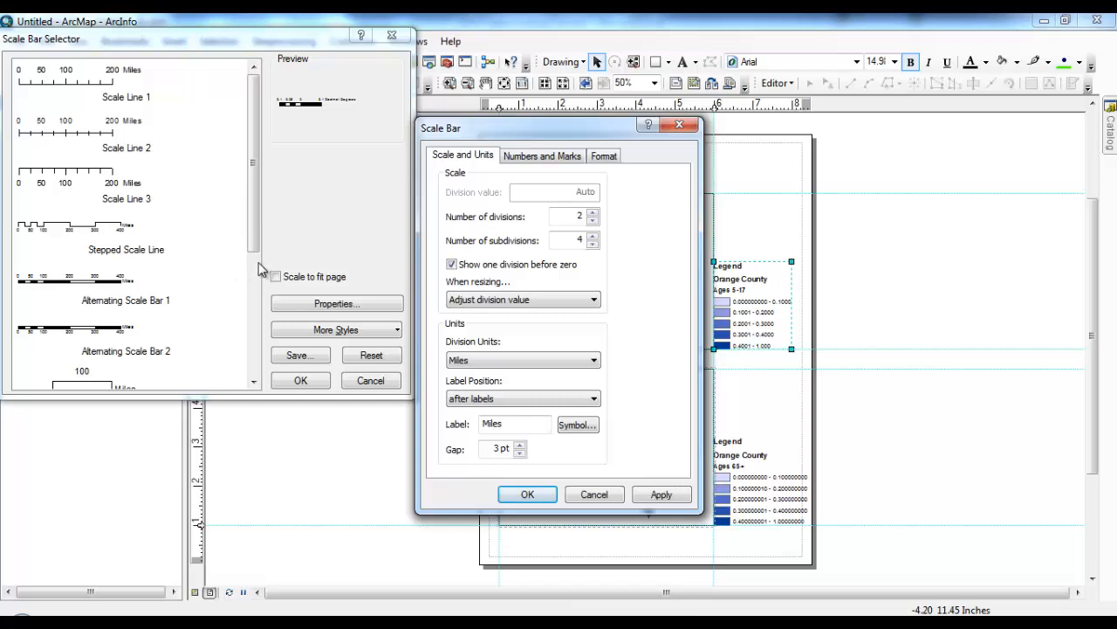
click(521, 492)
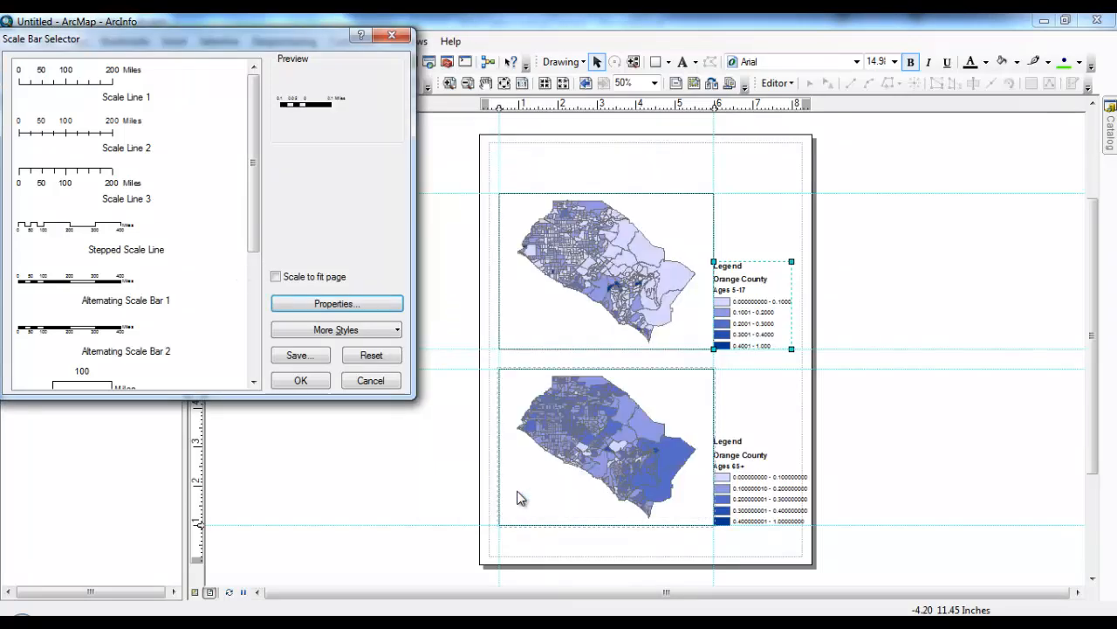
click(88, 285)
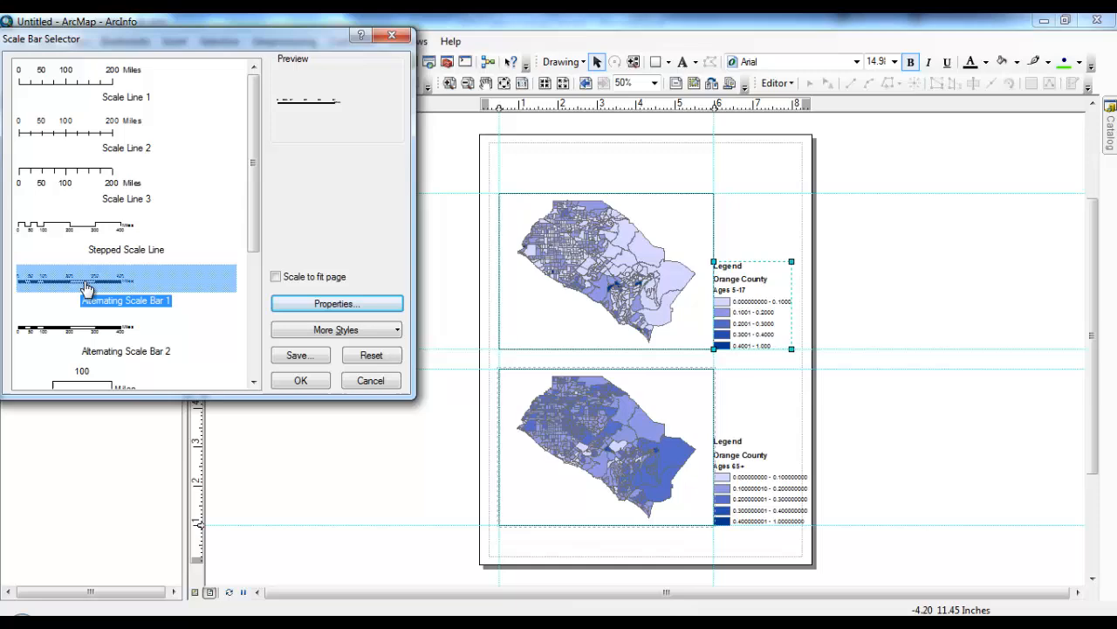
click(301, 380)
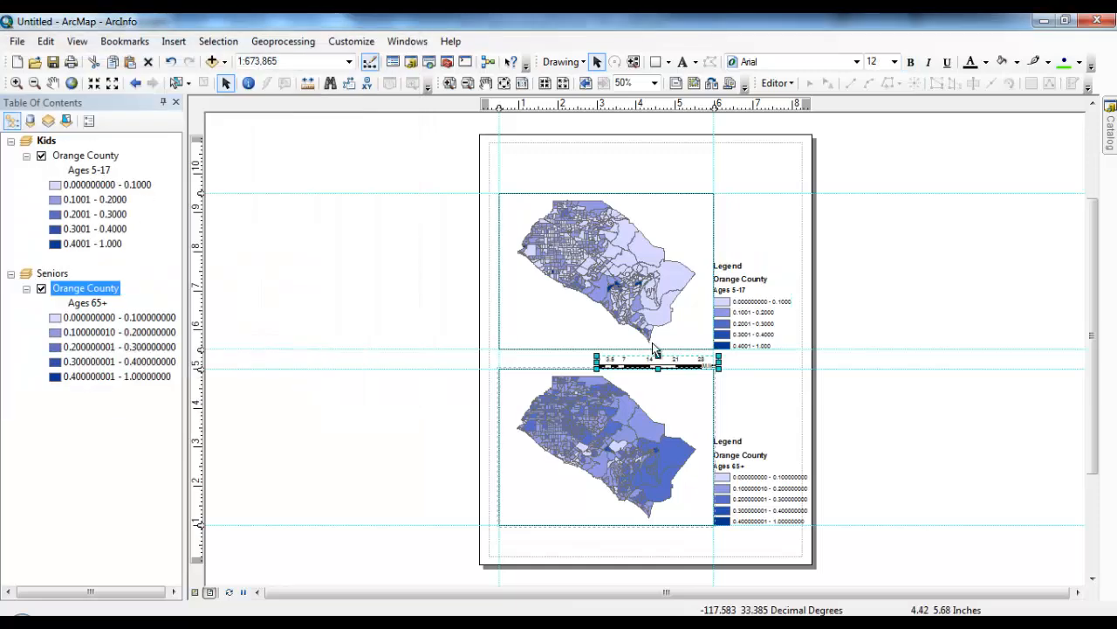
Step: Place the scale bar just below the lower data frame, near its right edge, and shorten it to span 20 miles
drag(665, 362, 666, 542)
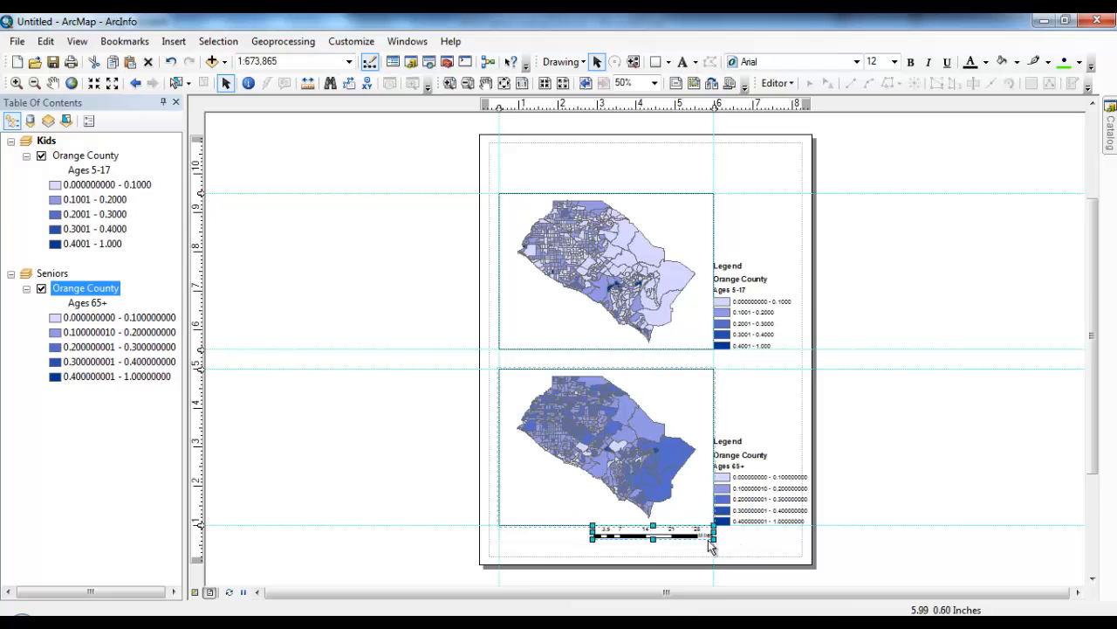
drag(594, 534, 614, 531)
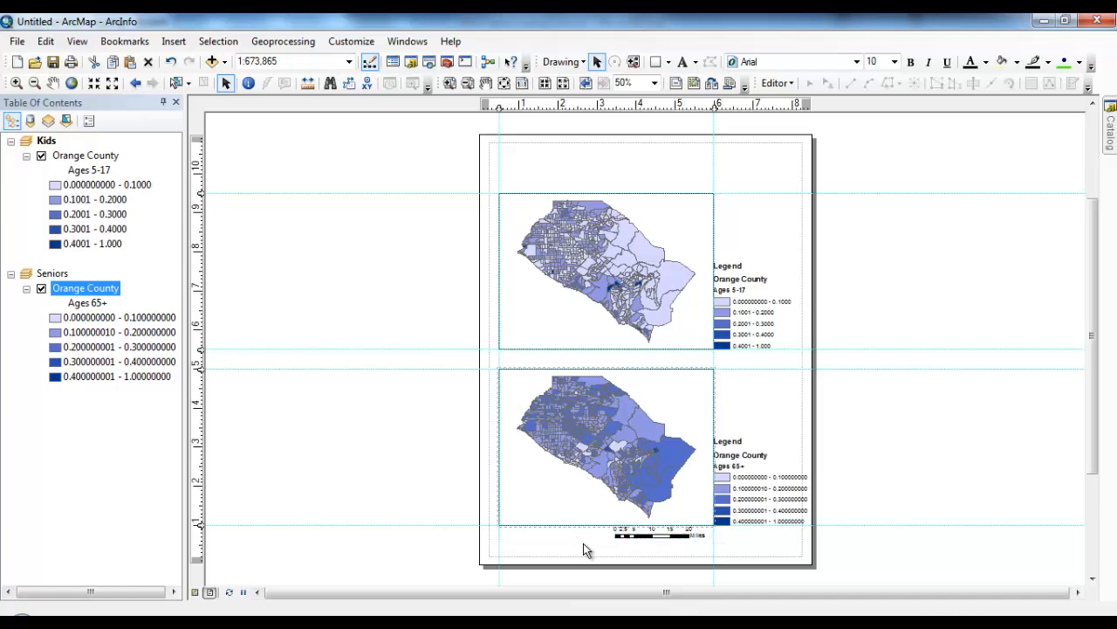
click(783, 553)
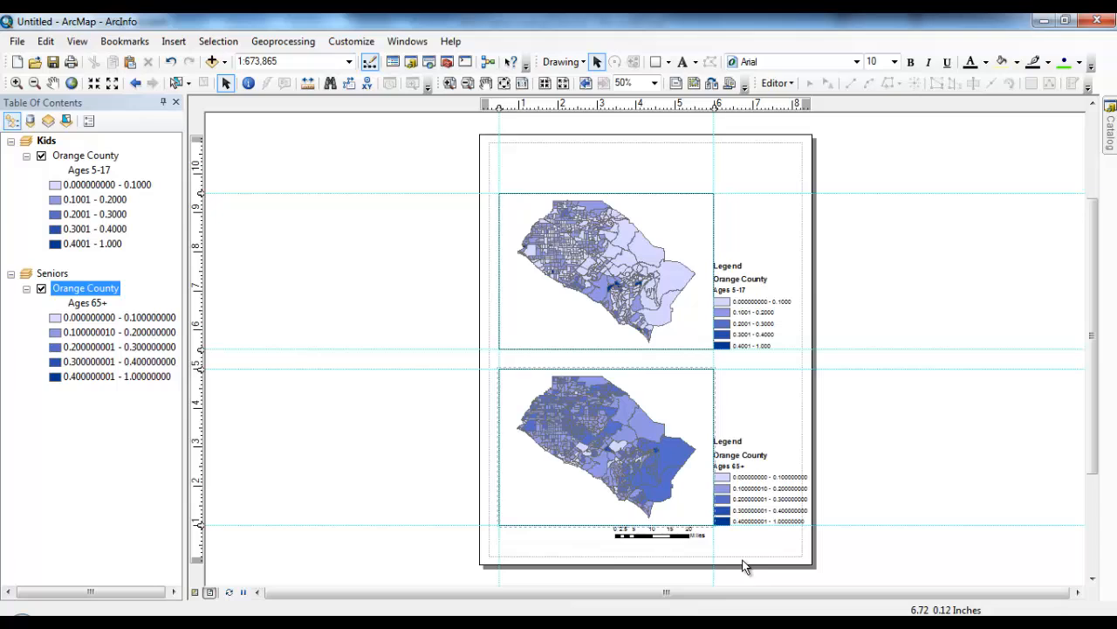
Step: Insert the map title "Orange County Population, Young vs. Old"
click(172, 41)
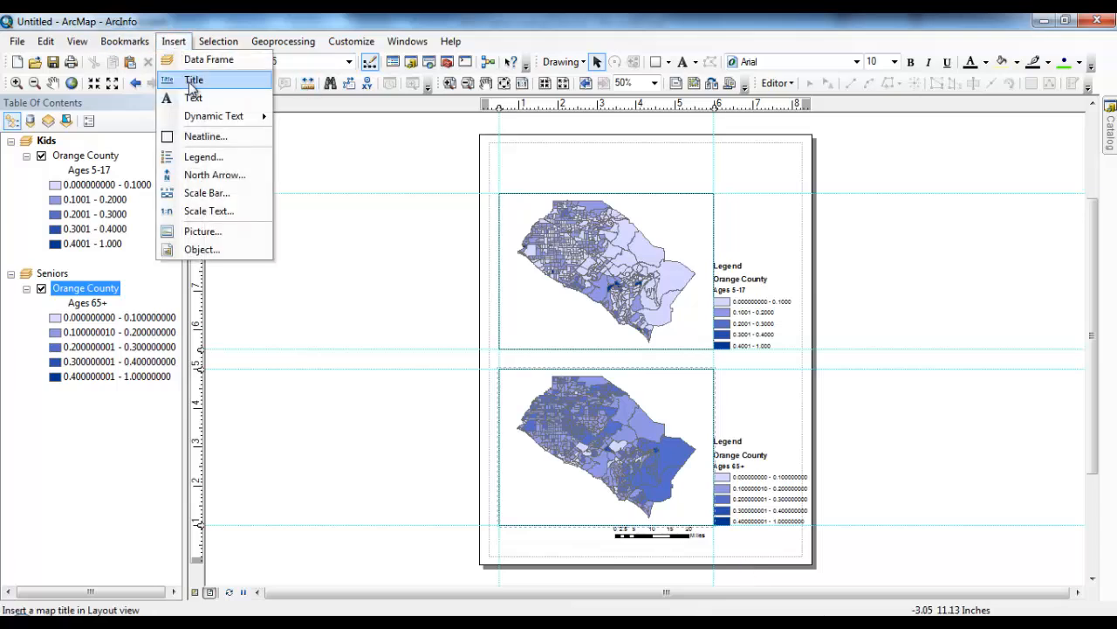
click(188, 80)
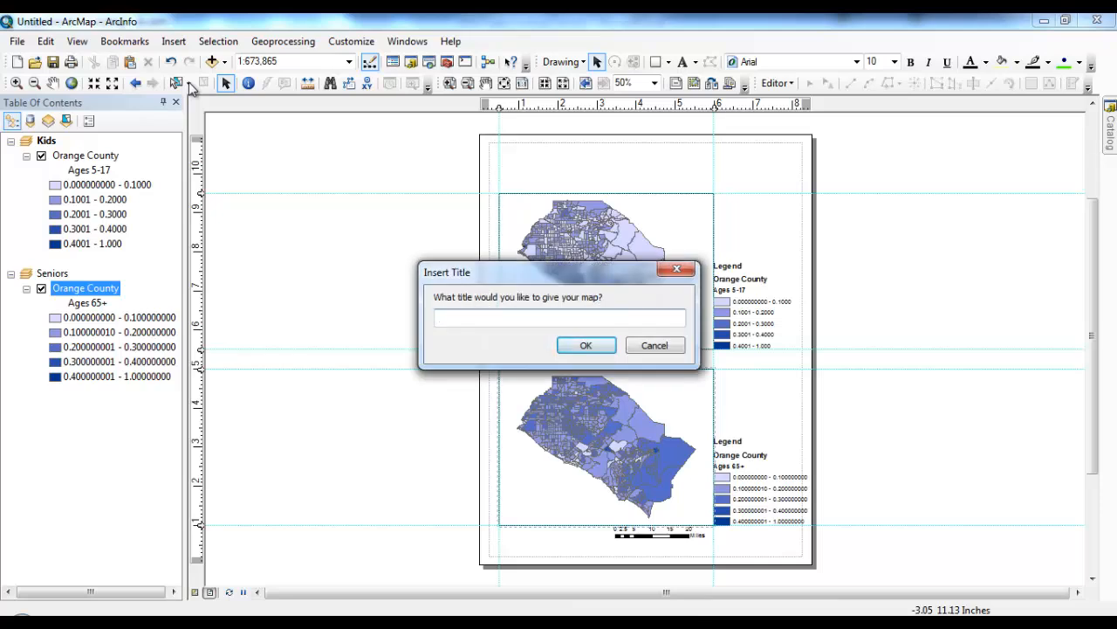
text(Oragne)
key(BackSpace)
key(BackSpace)
key(BackSpace)
key(BackSpace)
text(nge County Population)
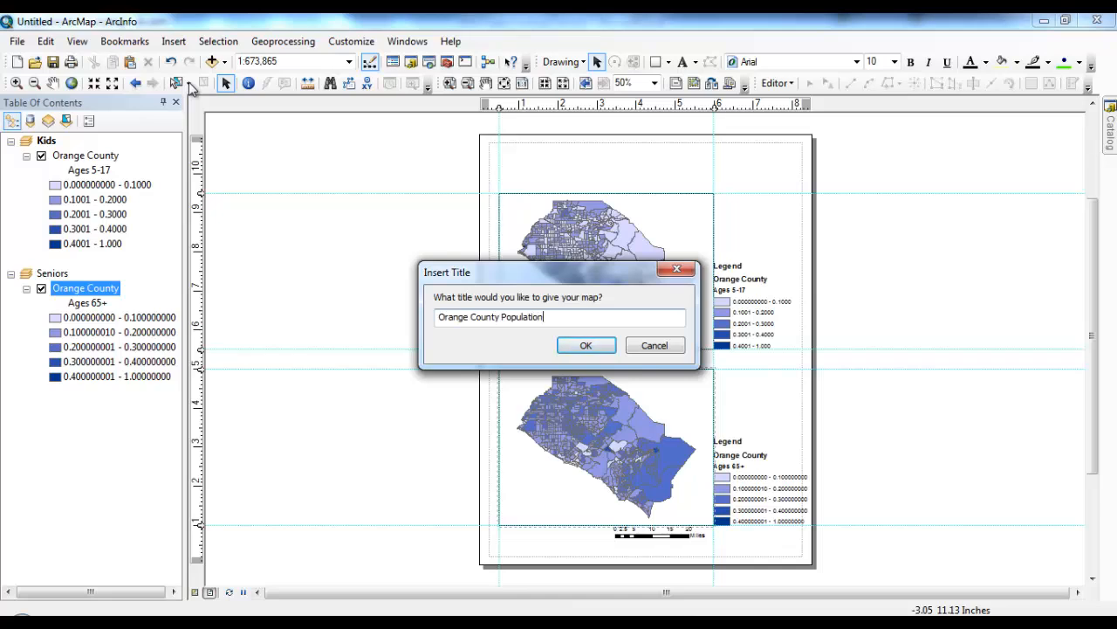
text(, Young vs. Old)
key(Return)
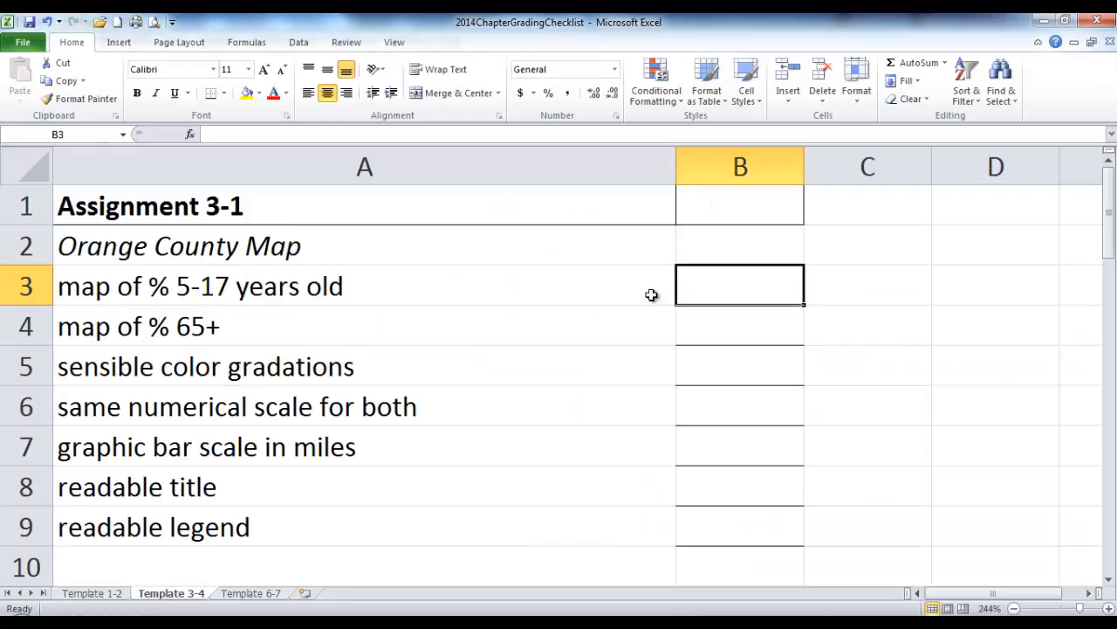
Step: Switch to the Excel grading checklist and mark the % 5-17 and % 65+ map items with X in B3 and B4
text(X)
key(Return)
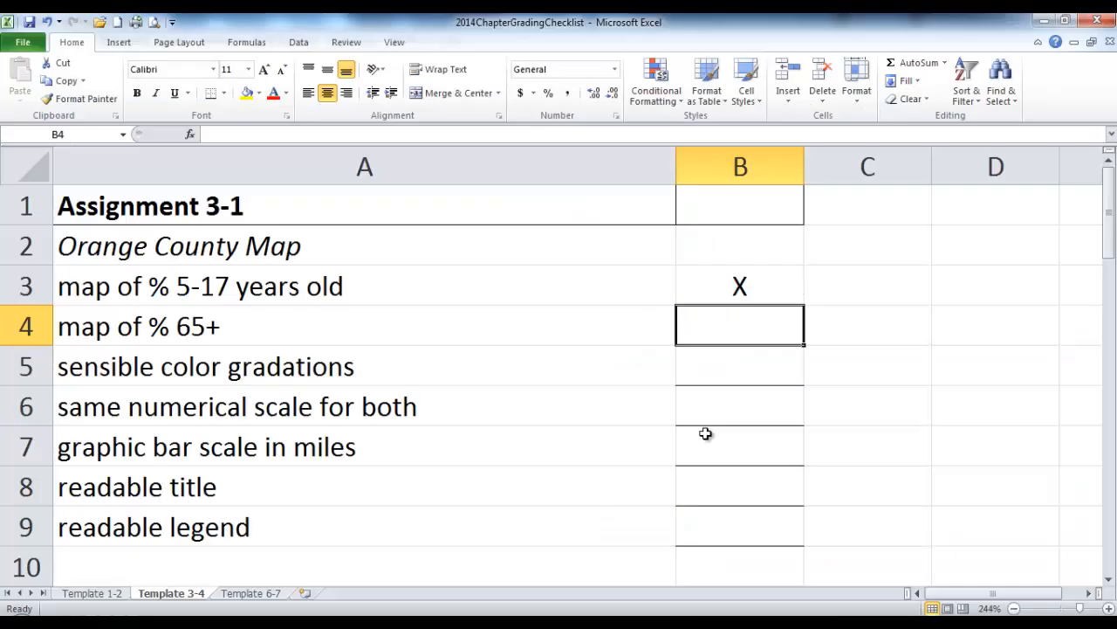
text(X)
key(Return)
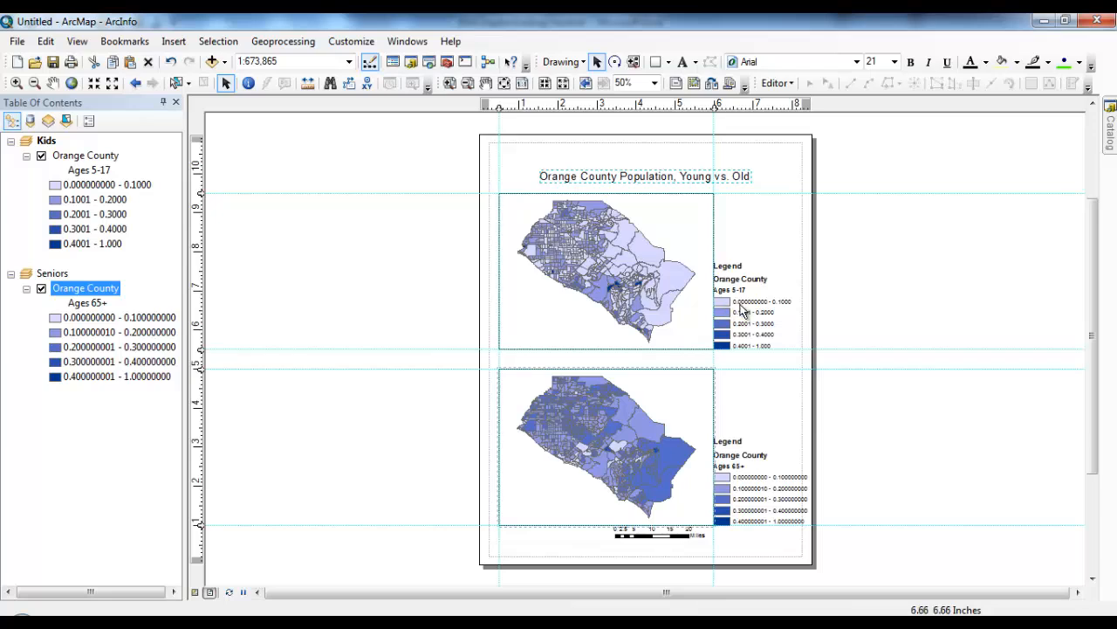
Step: Switch back to ArcMap and swap the legends, placing Ages 65+ beside the upper data frame and Ages 5-17 beside the lower one
click(758, 467)
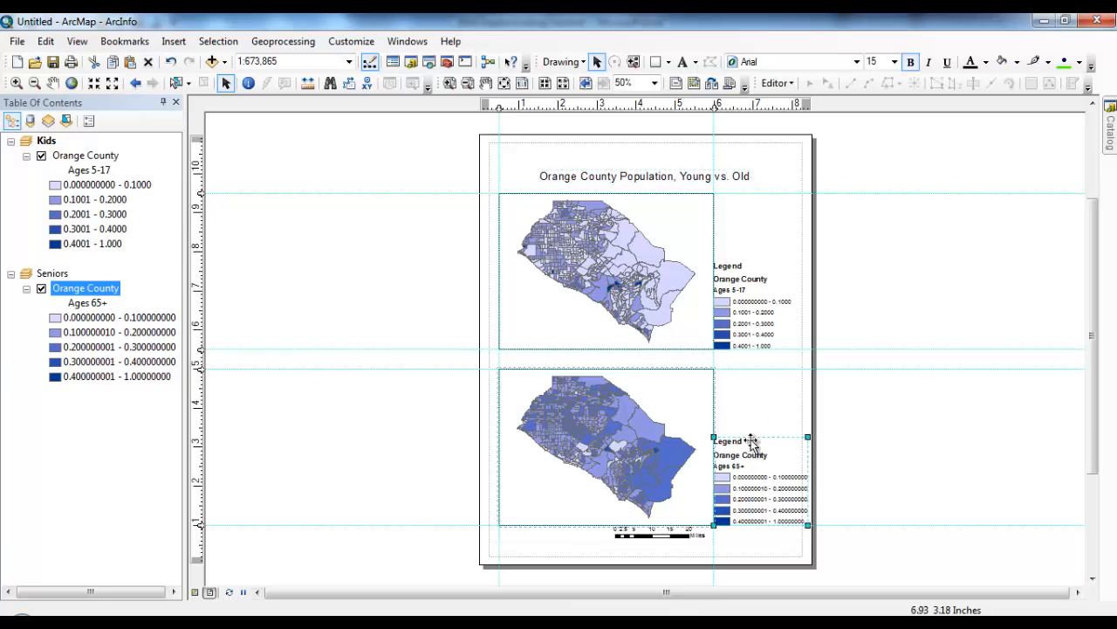
drag(751, 441, 752, 198)
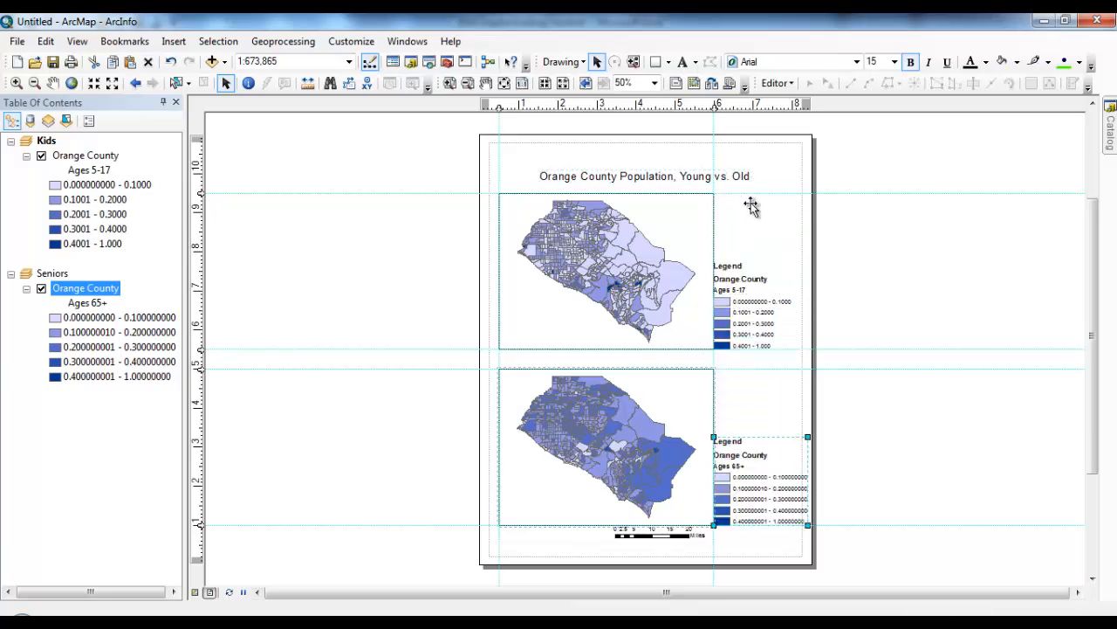
click(749, 320)
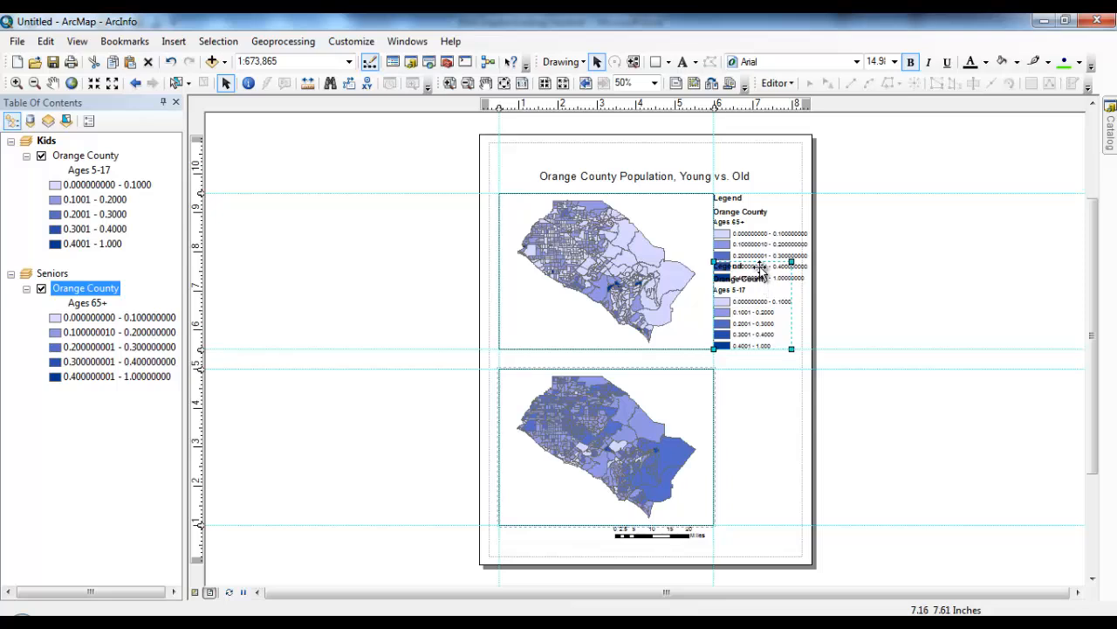
drag(761, 266, 760, 441)
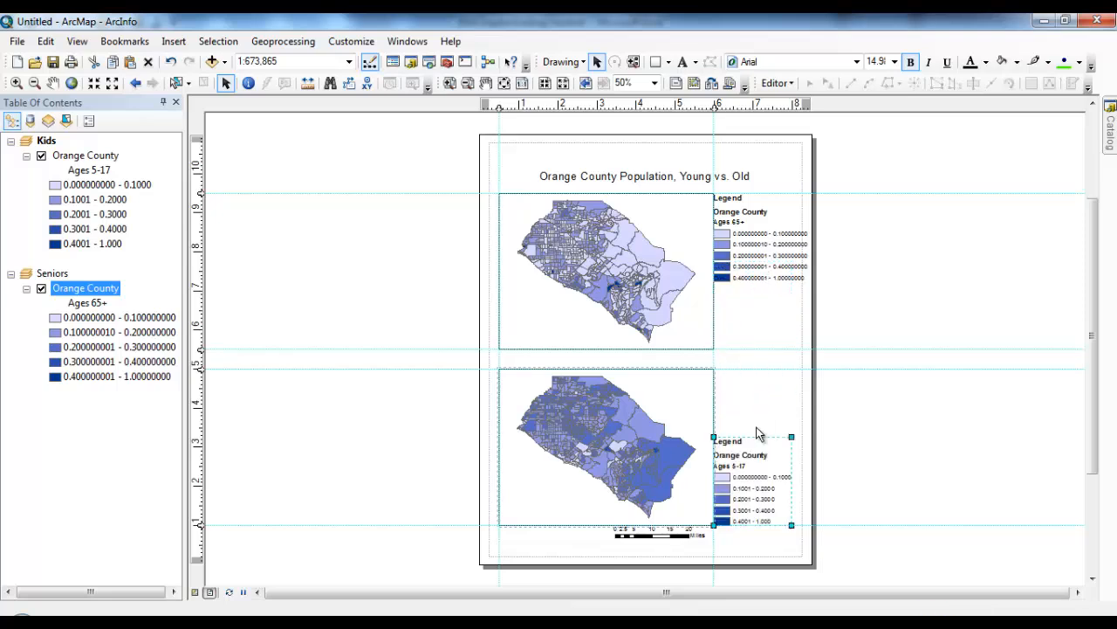
Step: Move the Ages 65+ legend down so its lower edge aligns with the bottom of the upper data frame
click(748, 256)
drag(766, 195, 769, 262)
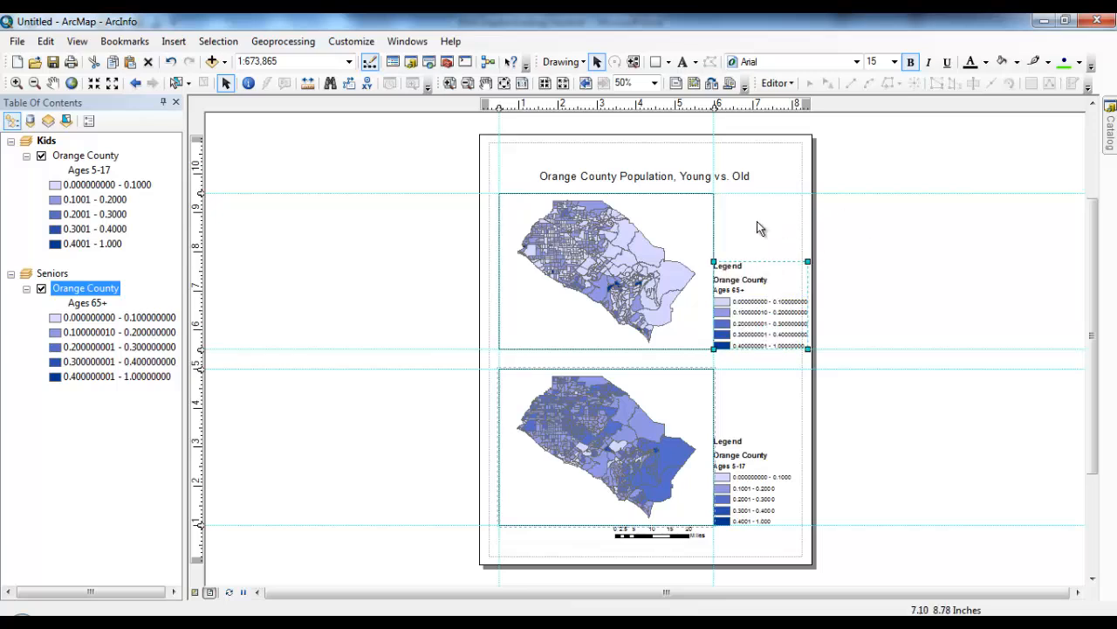
click(744, 231)
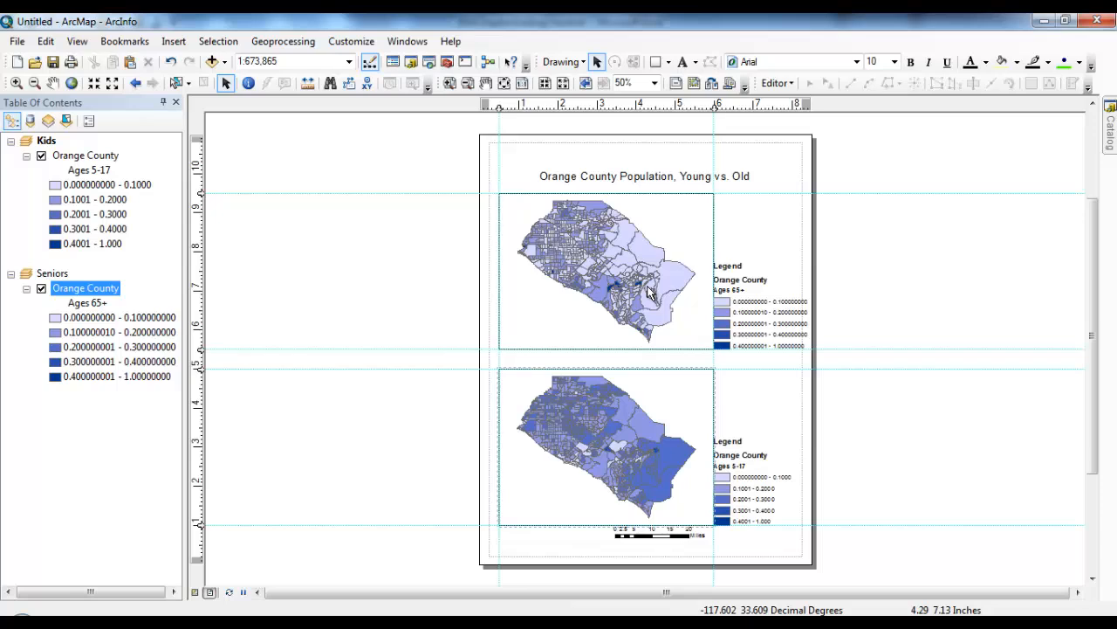
Step: Switch to the Excel grading checklist and mark the sensible color gradations item with an uppercase X in B5
key(alt+Tab)
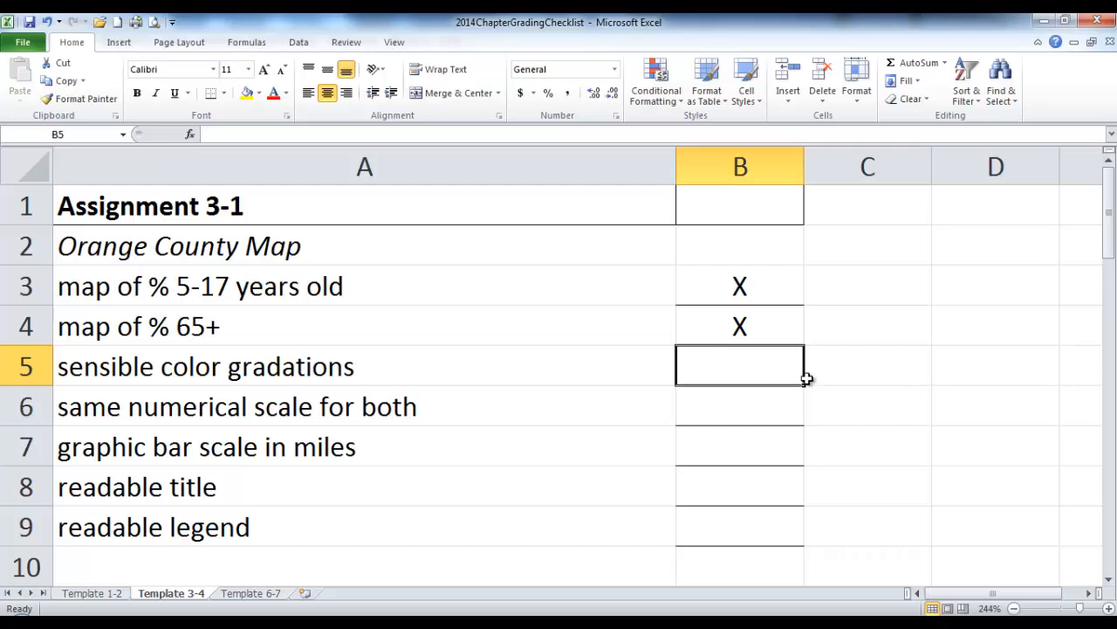
text(x)
key(Return)
key(Up)
text(X)
key(Return)
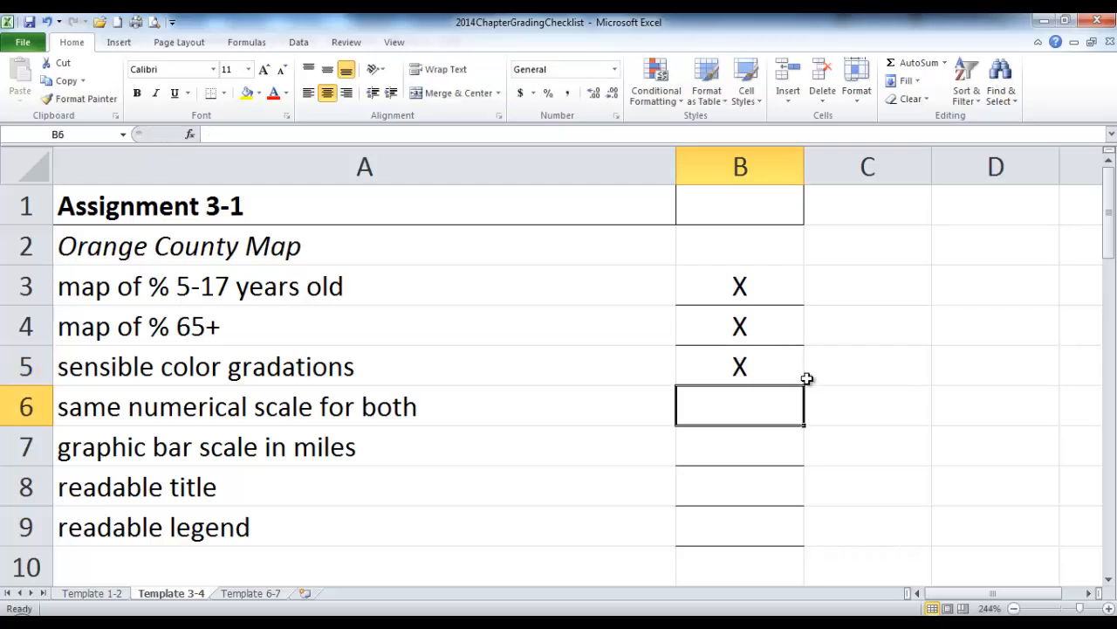
Step: Compare the two legends' class ranges in ArcMap, then mark "same numerical scale for both" with X in B6 of the Excel checklist
key(alt+Tab)
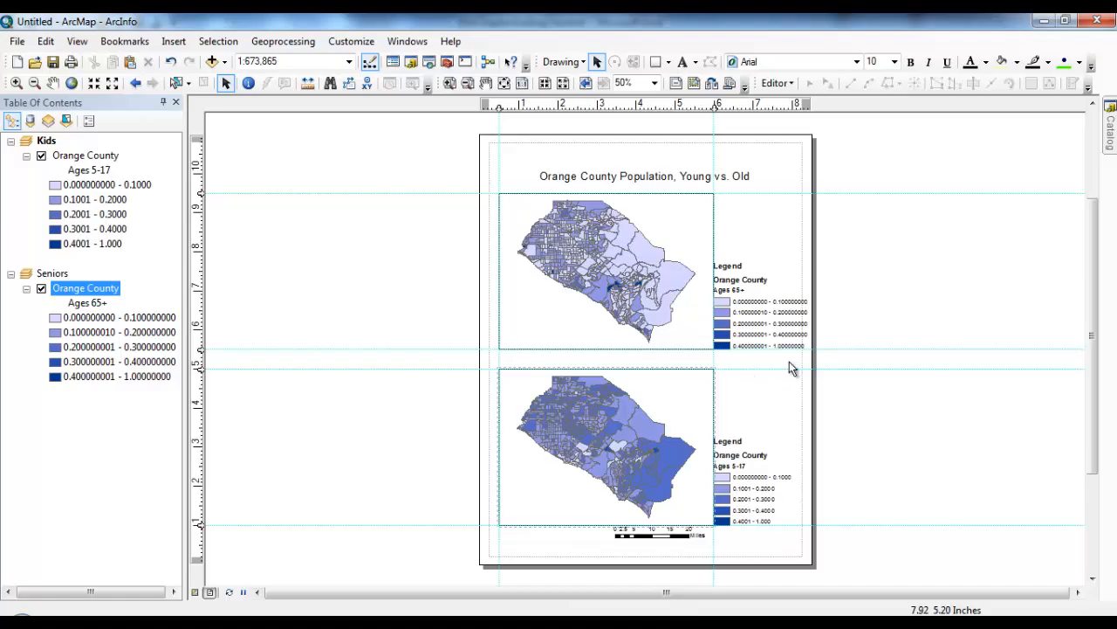
key(alt+Tab)
text(X)
key(Return)
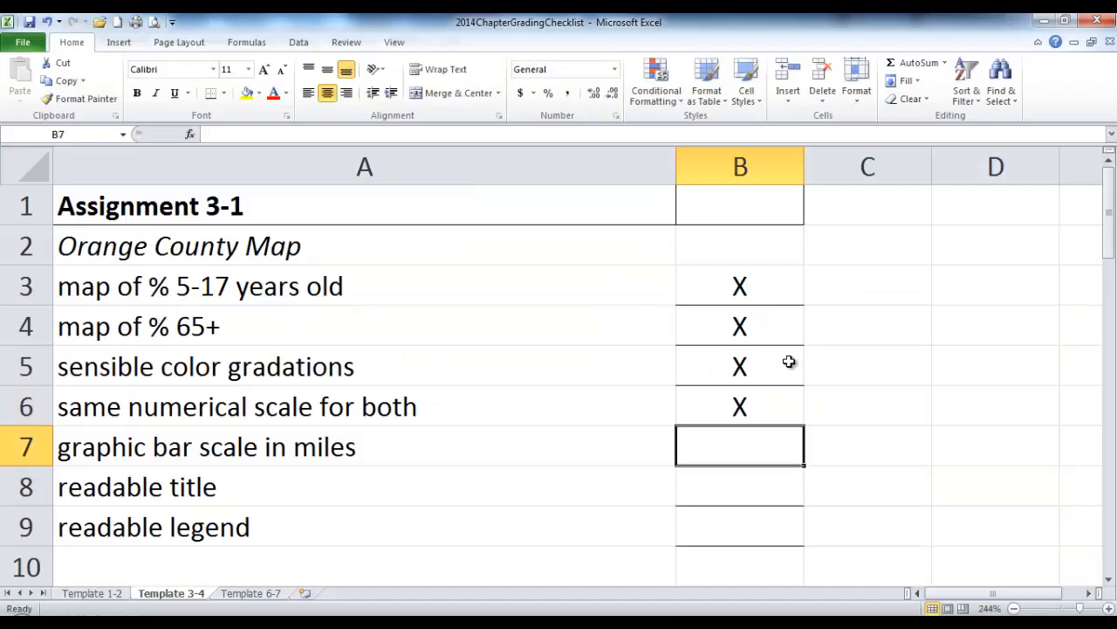
Step: Check the scale bar and title in ArcMap, marking their Excel checklist items with X in B7 and B8
key(alt+Tab)
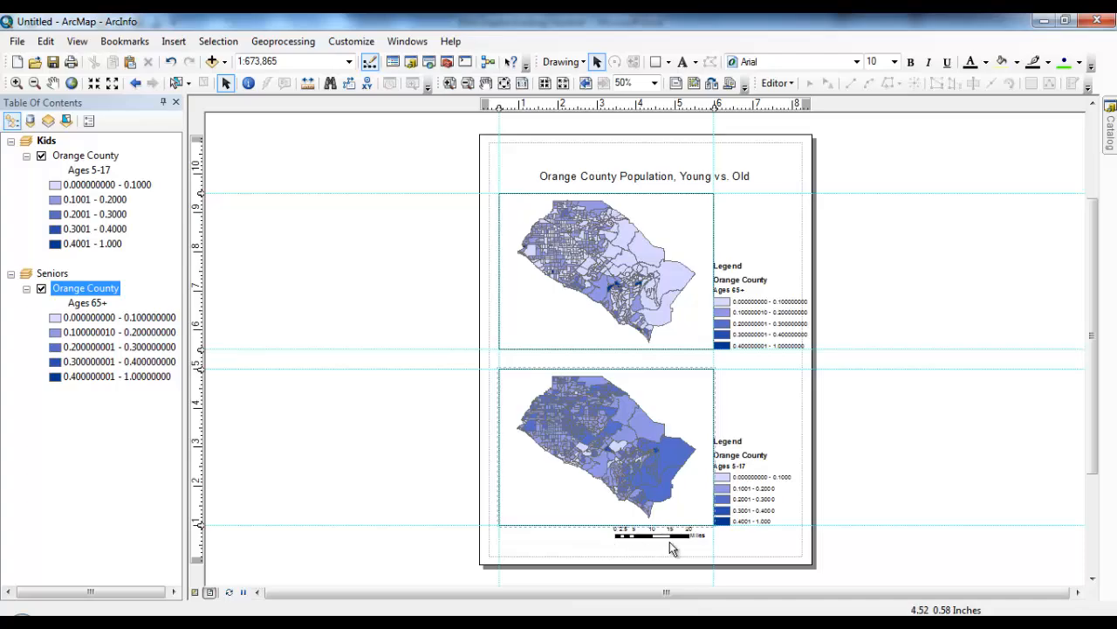
key(alt+Tab)
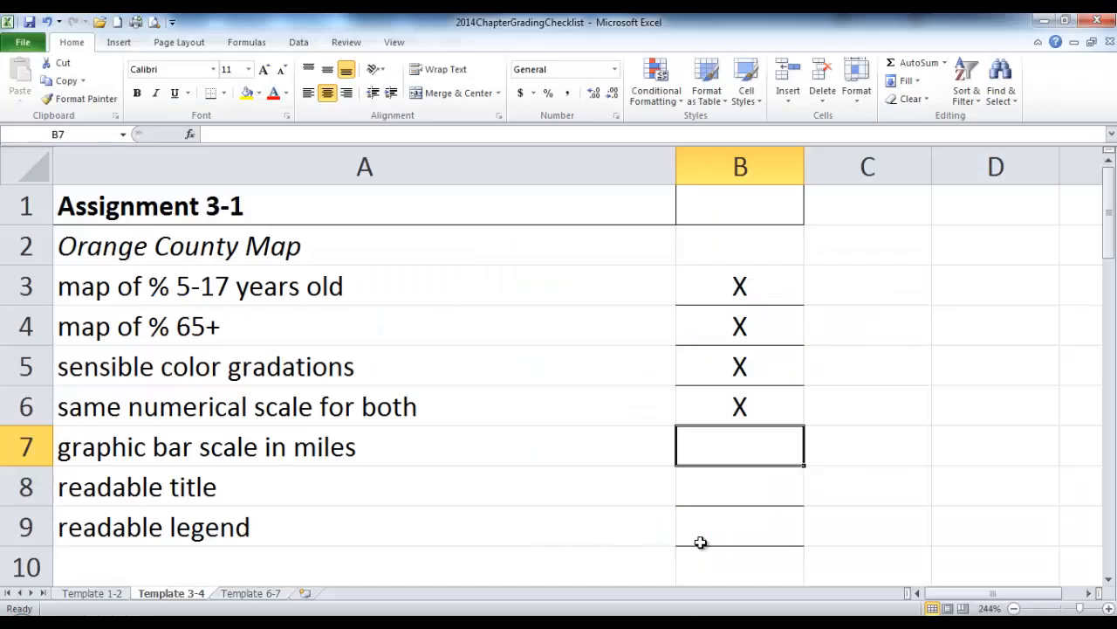
text(X)
key(Return)
key(alt+Tab)
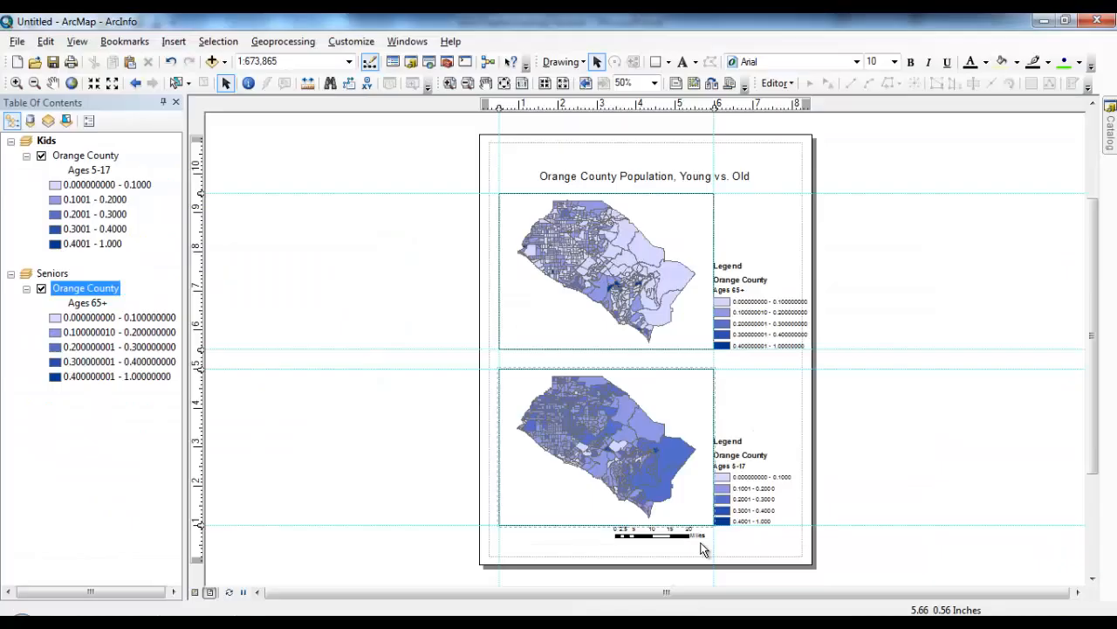
key(alt+Tab)
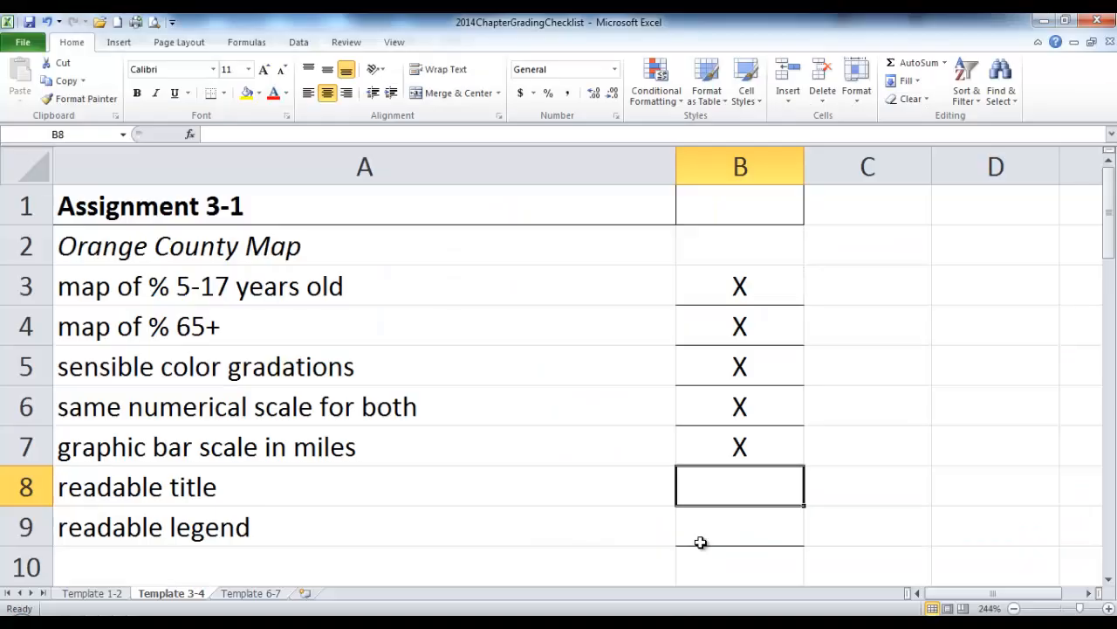
text(X)
key(Return)
Step: After a look at the ArcMap layout, change checklist item A9 in Excel to "readable legends" and mark it with X in B9
key(alt+Tab)
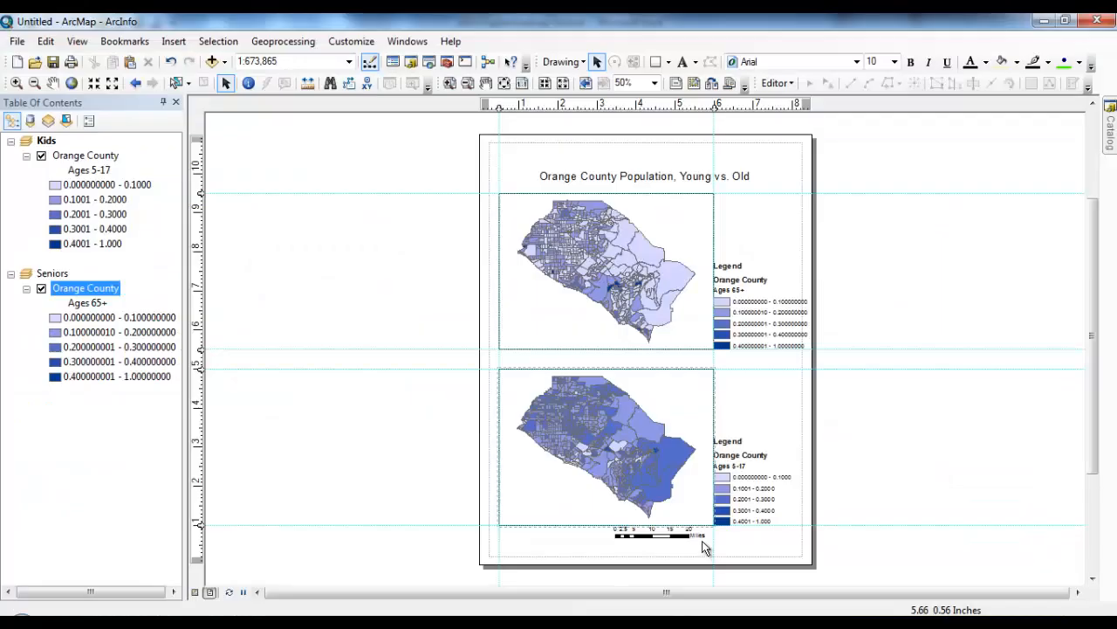
key(alt+Tab)
double_click(352, 532)
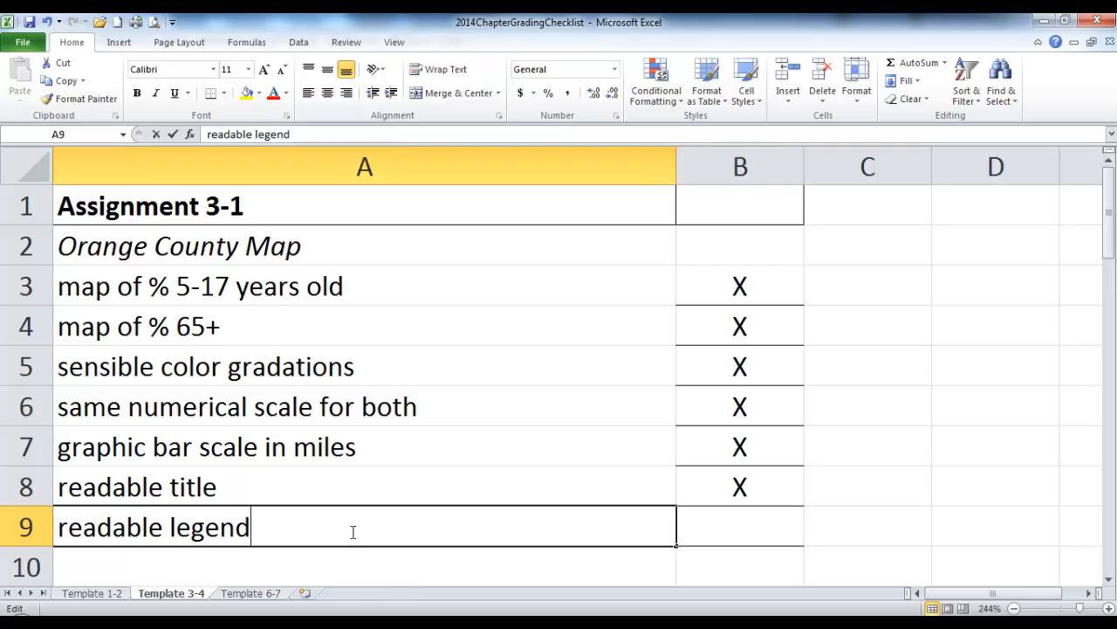
text(S)
key(BackSpace)
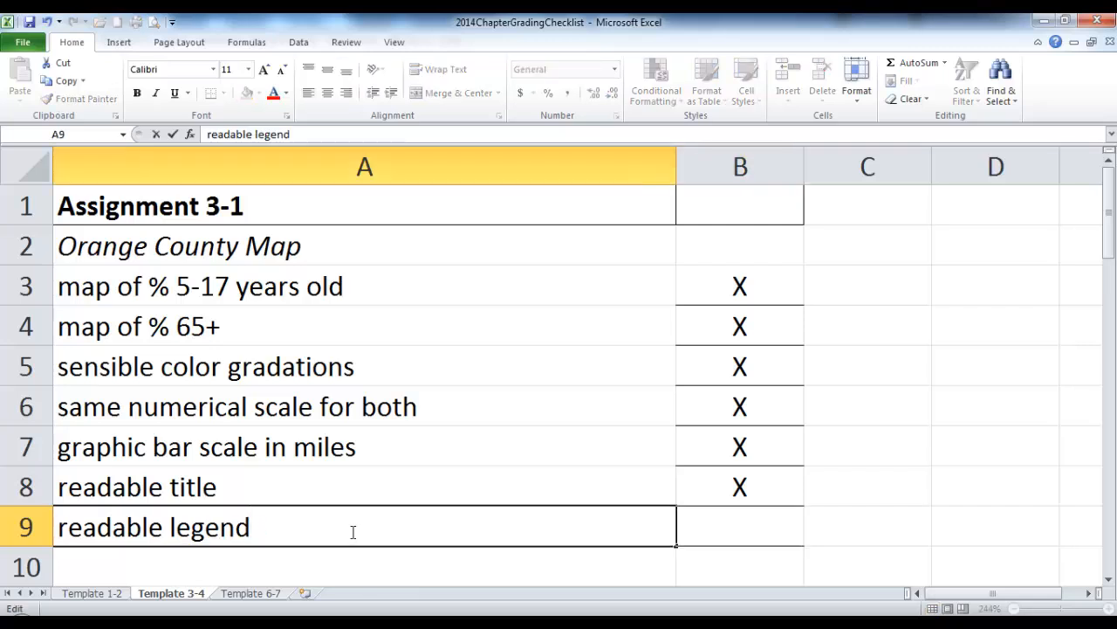
text(s)
key(Tab)
text(X)
key(Return)
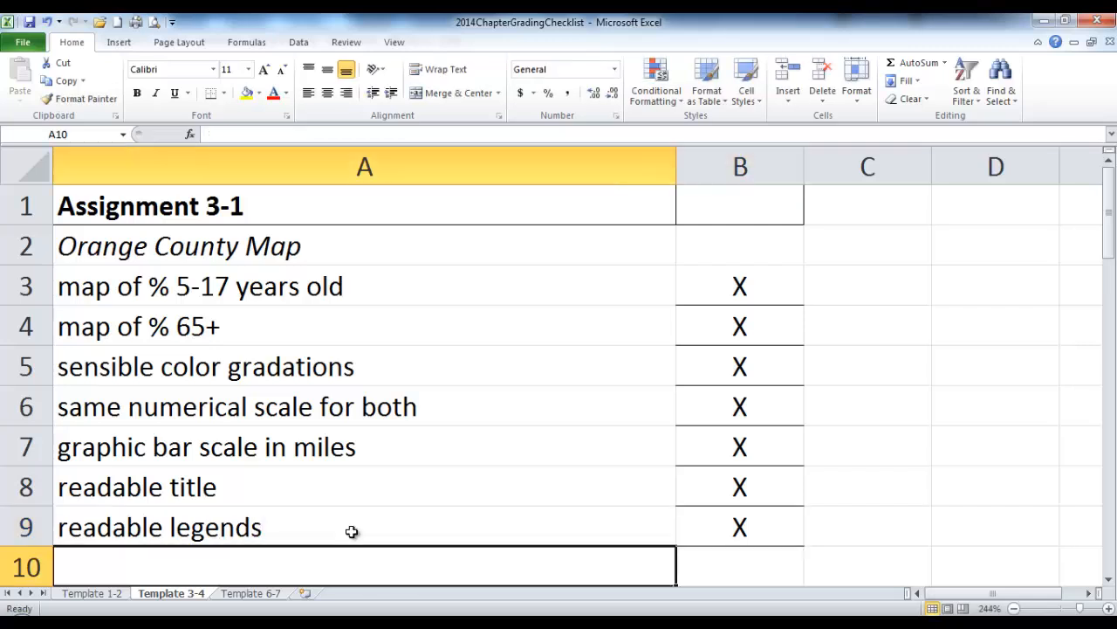